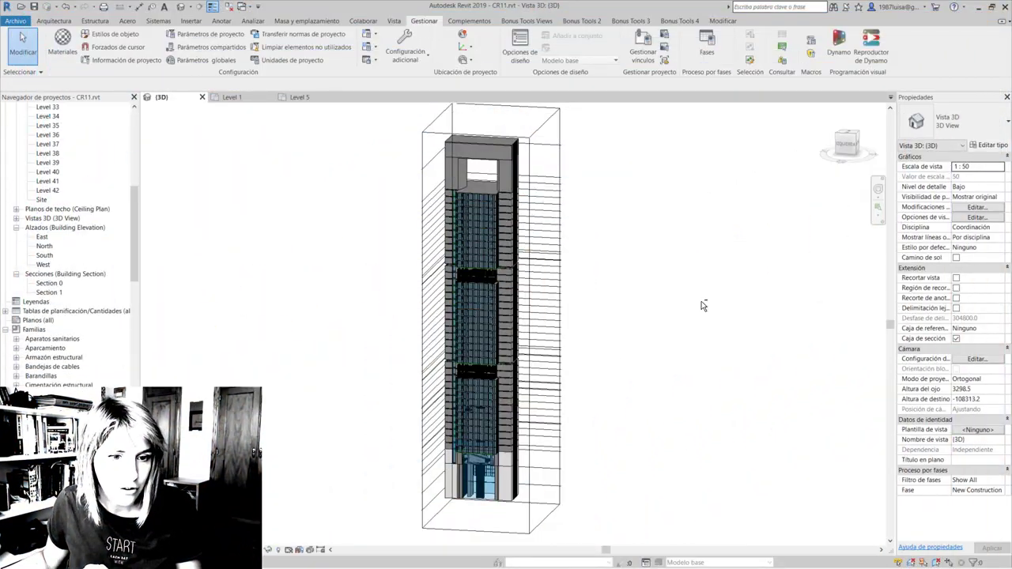
Orbit and zoom the sectioned tower model to a more frontal view
{"action": "left_click_drag", "start_coordinate": [847, 151], "coordinate": [756, 179]}
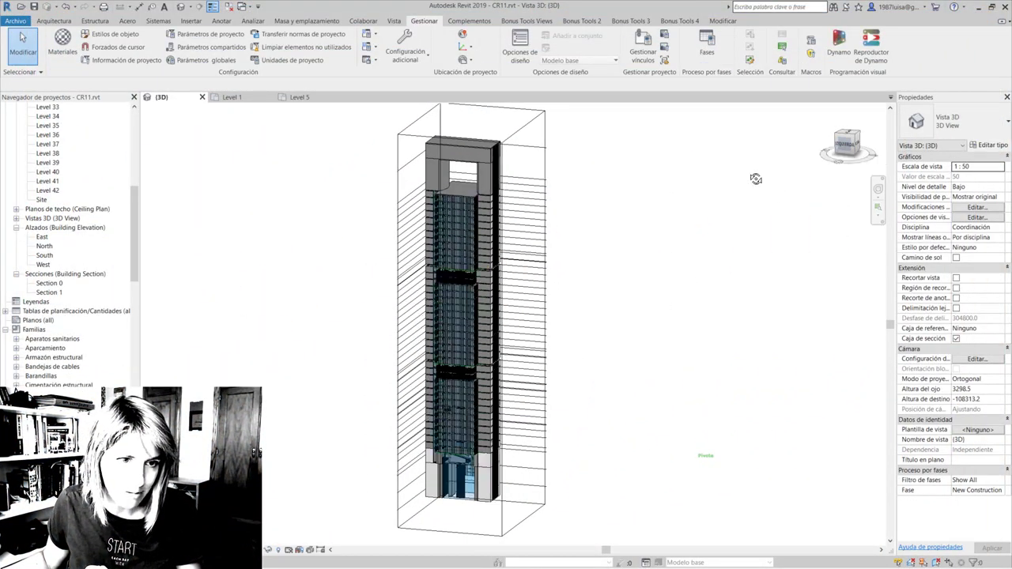
{"action": "left_click", "coordinate": [510, 407]}
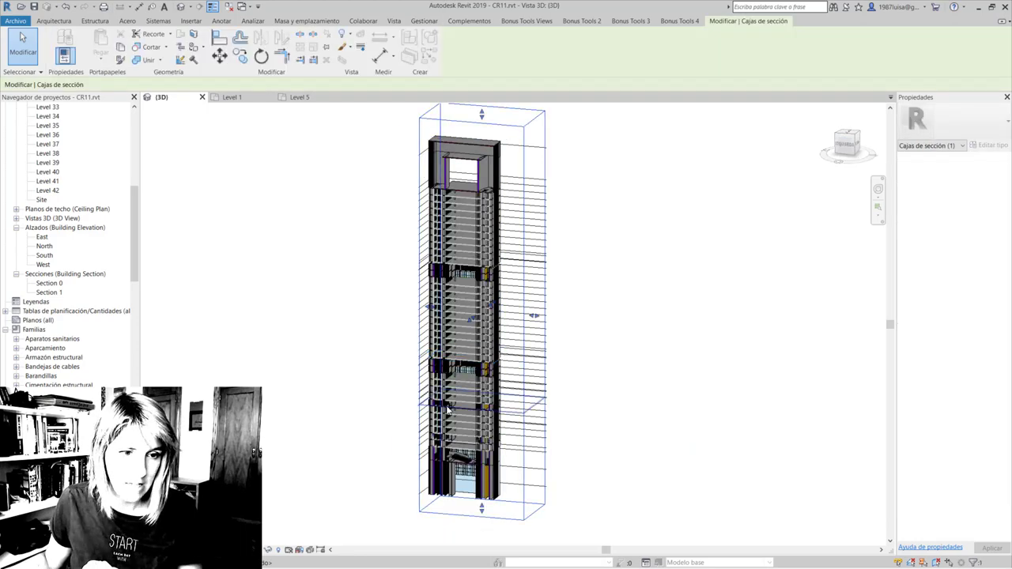
{"action": "scroll", "coordinate": [453, 492], "scroll_direction": "up", "scroll_amount": 5}
{"action": "mouse_move", "coordinate": [453, 492]}
{"action": "middle_mouse_down", "text": "shift"}
{"action": "mouse_move", "coordinate": [423, 437]}
{"action": "mouse_move", "coordinate": [691, 262]}
{"action": "middle_mouse_up", "text": "shift"}
{"action": "key", "text": "Escape"}
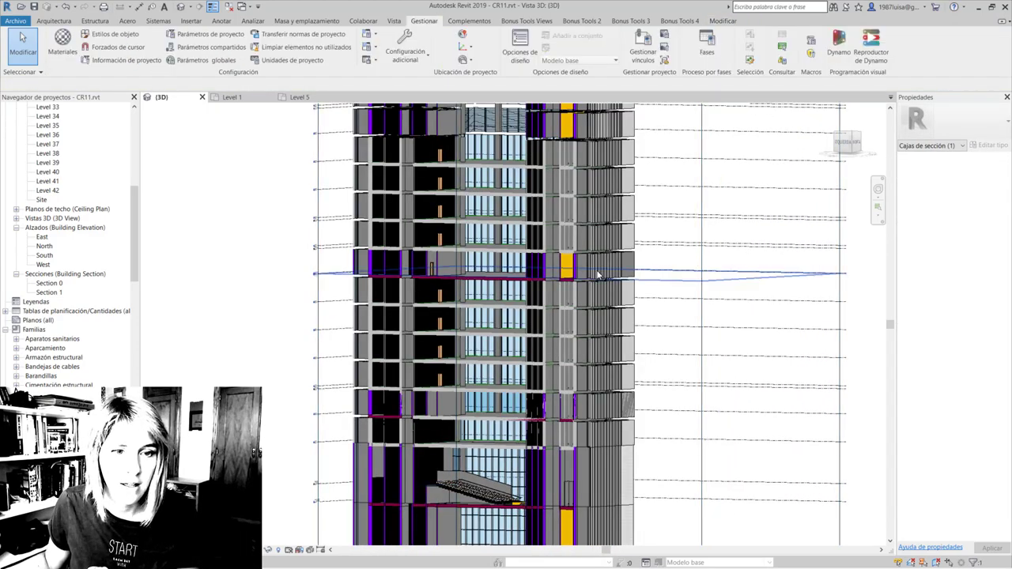
{"action": "scroll", "coordinate": [457, 288], "scroll_direction": "down", "scroll_amount": 2}
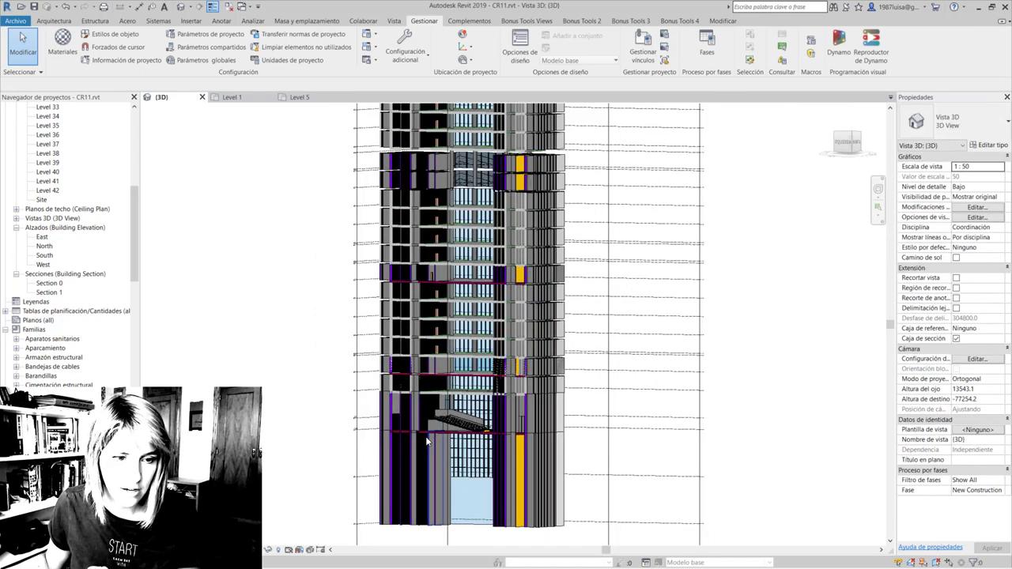
{"action": "scroll", "coordinate": [427, 441], "scroll_direction": "up", "scroll_amount": 2}
{"action": "scroll", "coordinate": [443, 411], "scroll_direction": "up", "scroll_amount": 2}
{"action": "scroll", "coordinate": [450, 398], "scroll_direction": "up", "scroll_amount": 1}
{"action": "scroll", "coordinate": [411, 407], "scroll_direction": "up", "scroll_amount": 1}
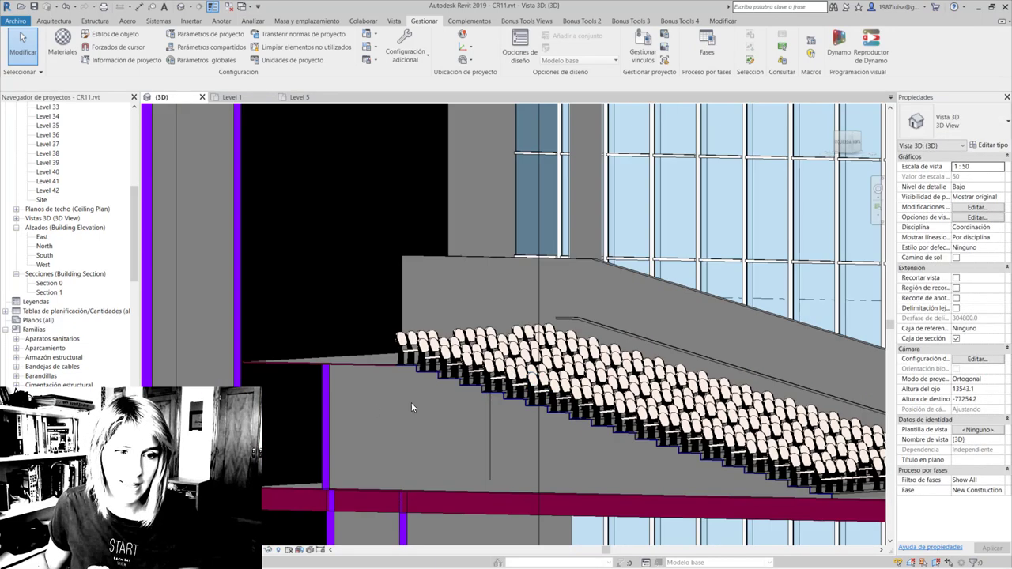
{"action": "scroll", "coordinate": [255, 343], "scroll_direction": "down", "scroll_amount": 2}
{"action": "scroll", "coordinate": [254, 342], "scroll_direction": "down", "scroll_amount": 1}
{"action": "scroll", "coordinate": [454, 307], "scroll_direction": "down", "scroll_amount": 1}
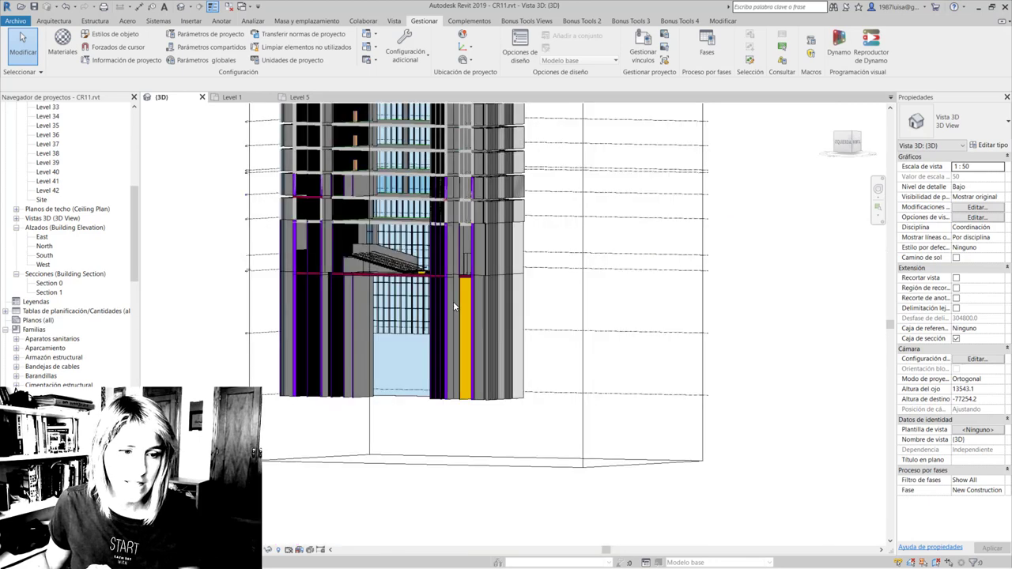
{"action": "scroll", "coordinate": [353, 318], "scroll_direction": "down", "scroll_amount": 1}
{"action": "scroll", "coordinate": [501, 384], "scroll_direction": "down", "scroll_amount": 1}
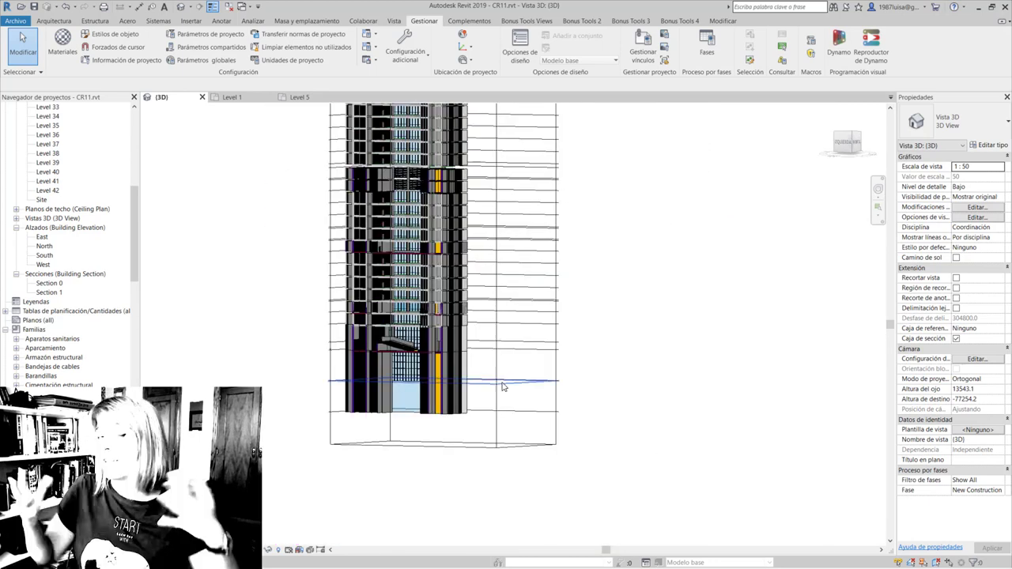
{"action": "scroll", "coordinate": [655, 457], "scroll_direction": "down", "scroll_amount": 2}
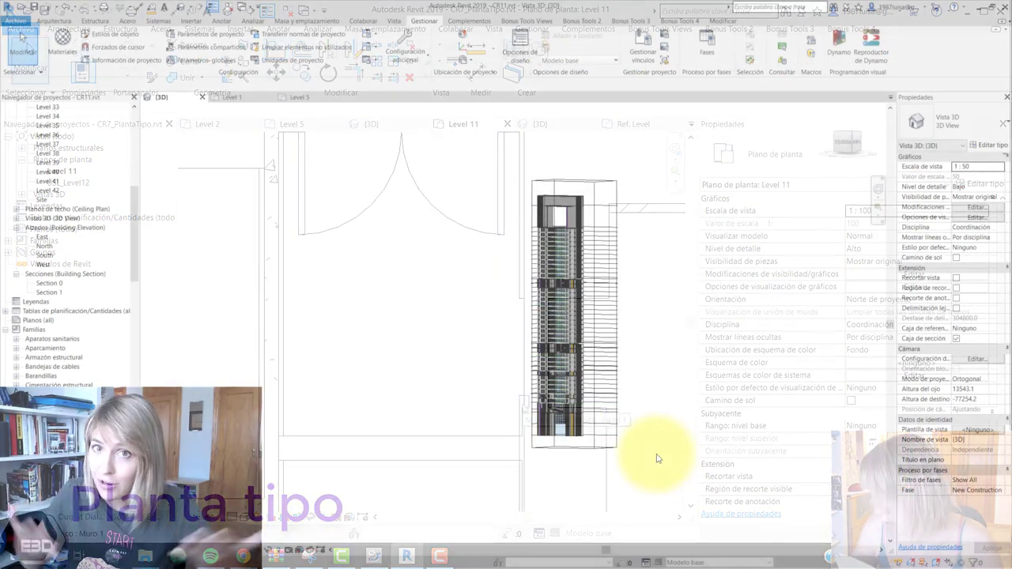
Orbit the tower to an isometric view, then check the recent projects file menu
{"action": "left_click", "coordinate": [522, 324]}
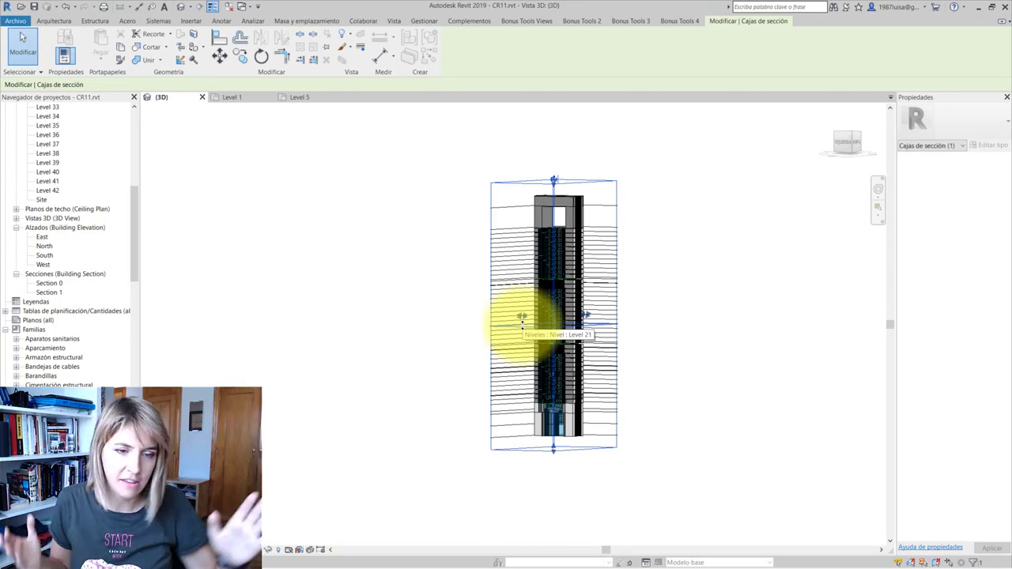
{"action": "middle_click_drag", "start_coordinate": [522, 320], "coordinate": [609, 226], "text": "shift"}
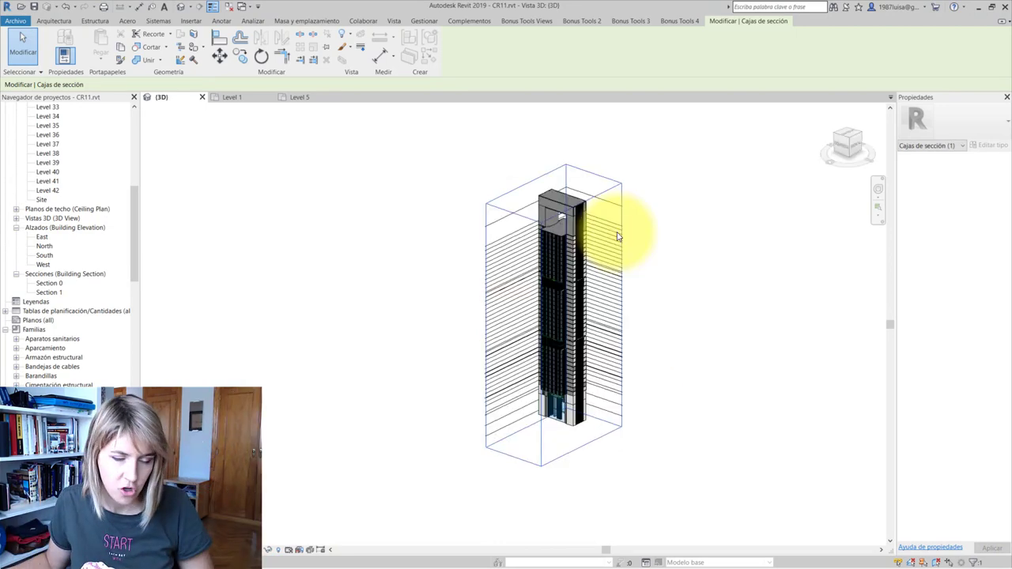
{"action": "scroll", "coordinate": [696, 215], "scroll_direction": "up", "scroll_amount": 3}
{"action": "left_click", "coordinate": [680, 216]}
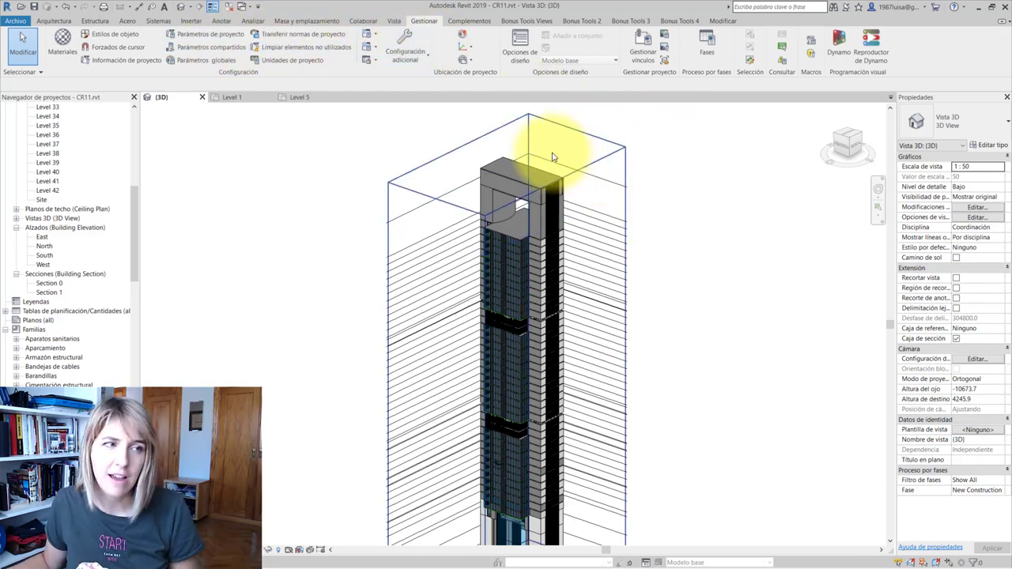
{"action": "left_click", "coordinate": [23, 21]}
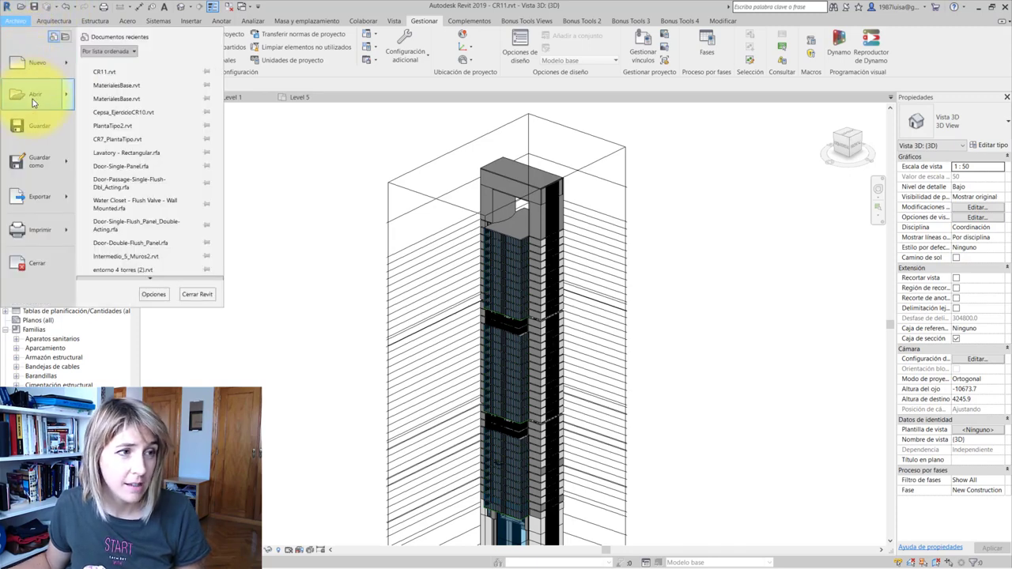
{"action": "left_click", "coordinate": [593, 165]}
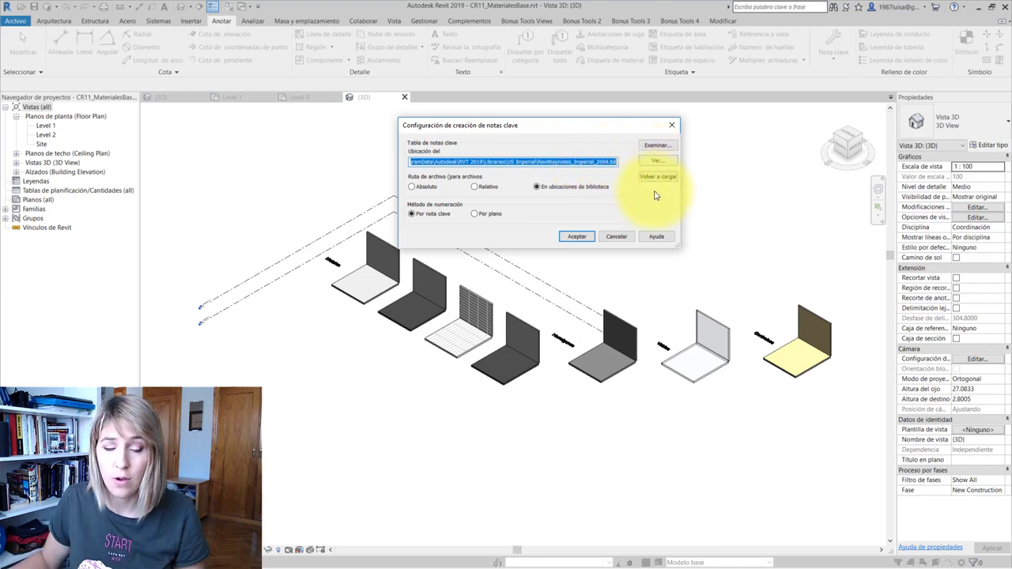
Reopen Keynoting Settings to read the RevitKeynotes_Imperial_2004.txt table path, then close it
{"action": "left_click", "coordinate": [615, 237]}
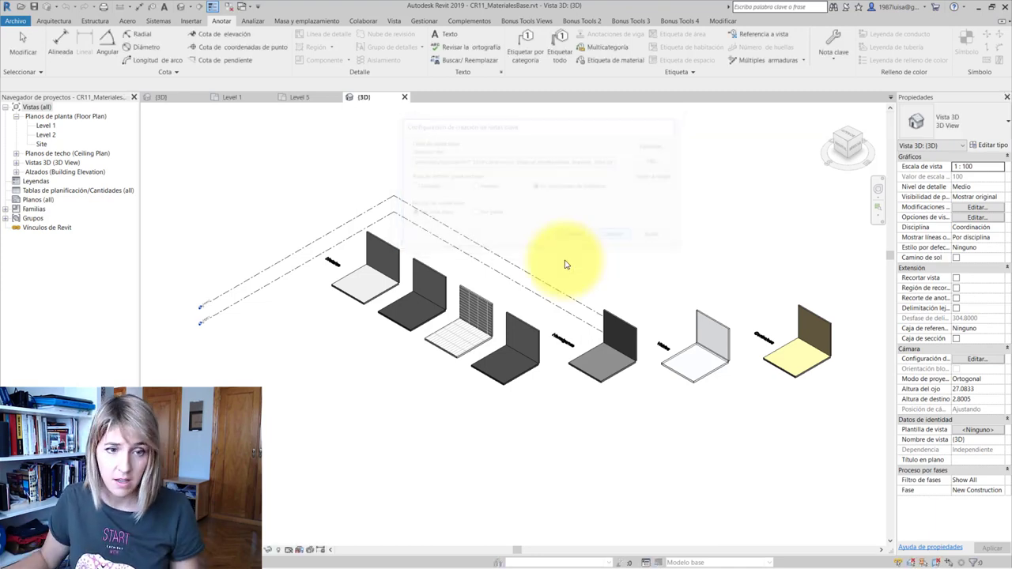
{"action": "scroll", "coordinate": [522, 345], "scroll_direction": "up", "scroll_amount": 4}
{"action": "scroll", "coordinate": [588, 365], "scroll_direction": "down", "scroll_amount": 3}
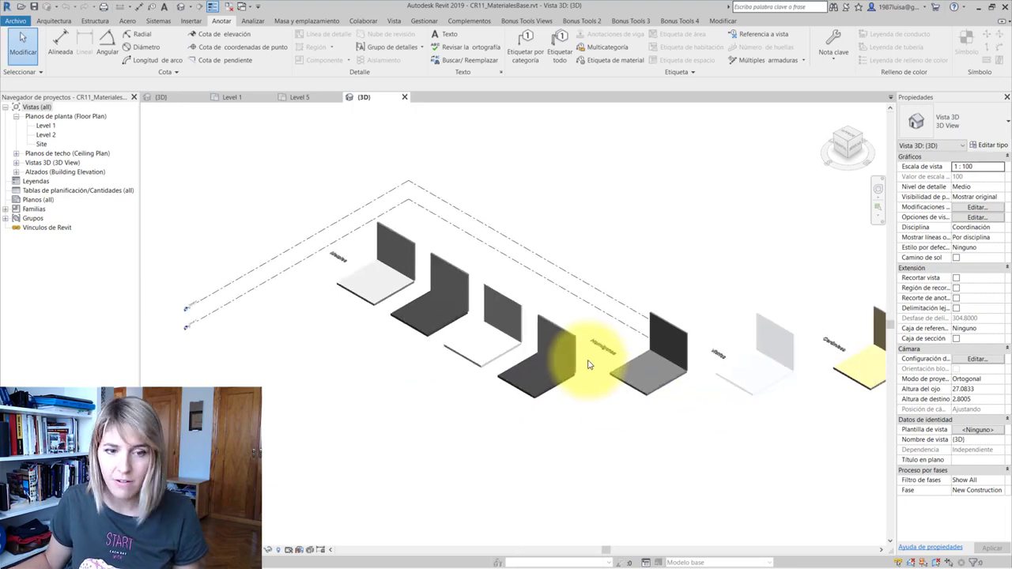
{"action": "scroll", "coordinate": [586, 364], "scroll_direction": "down", "scroll_amount": 3}
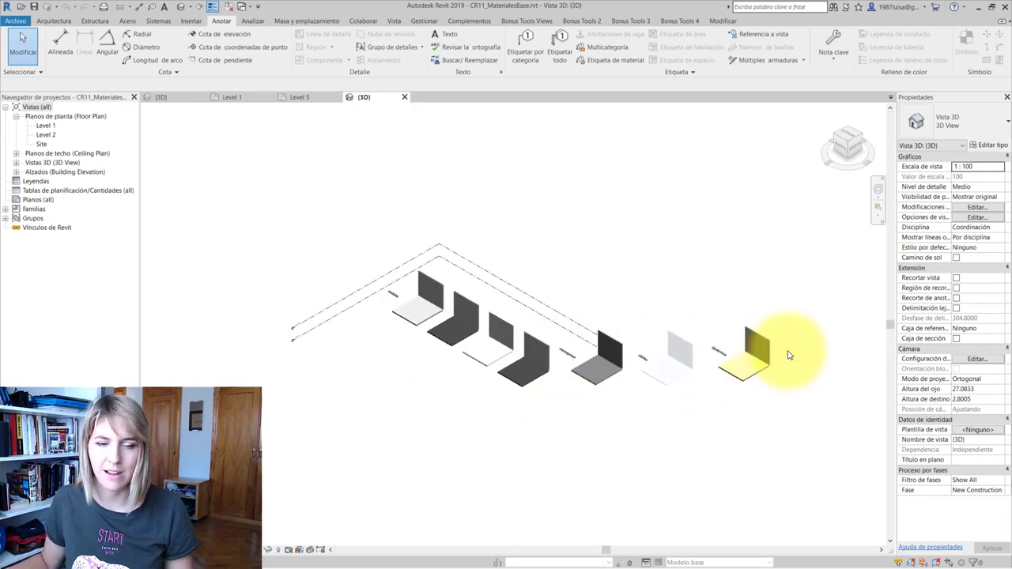
{"action": "left_click", "coordinate": [827, 58]}
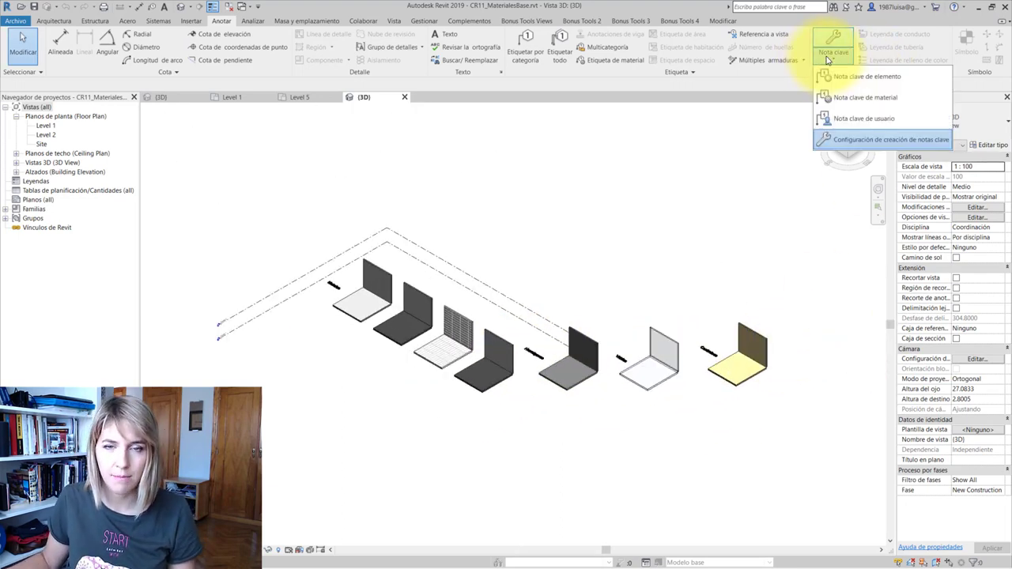
{"action": "left_click", "coordinate": [869, 139]}
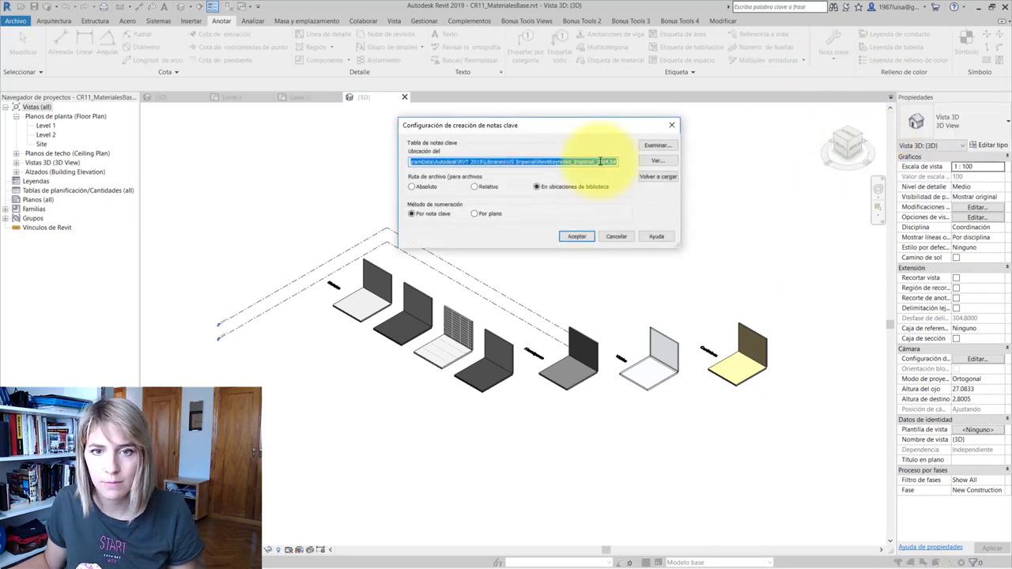
{"action": "left_click", "coordinate": [669, 127]}
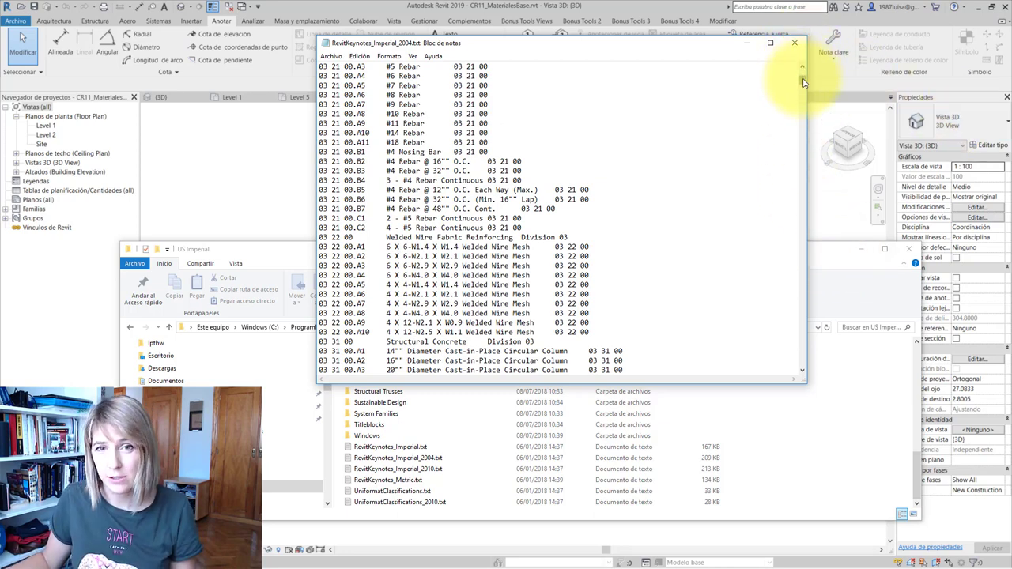
Close Notepad and paste a copy of RevitKeynotes_Imperial_2004.txt into the US Imperial folder
{"action": "left_click_drag", "start_coordinate": [803, 83], "coordinate": [802, 65]}
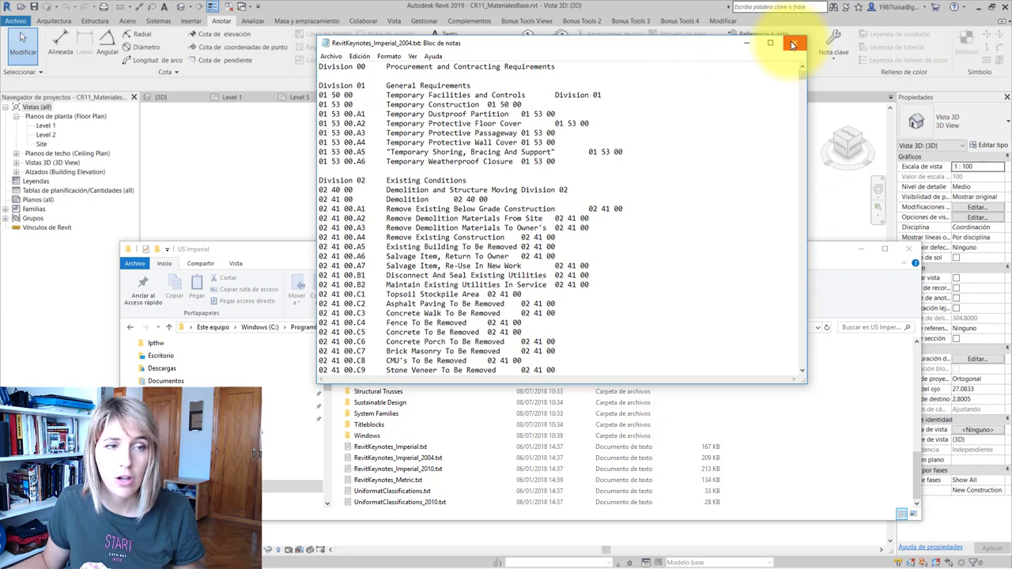
{"action": "left_click", "coordinate": [792, 45]}
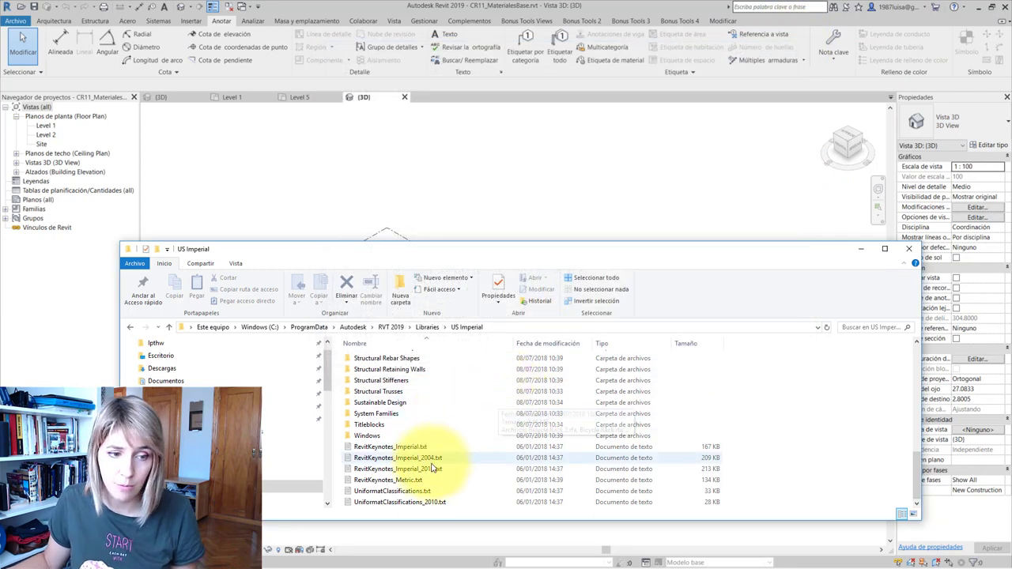
{"action": "left_click", "coordinate": [437, 458]}
{"action": "key", "text": "ctrl+c"}
{"action": "key", "text": "ctrl+v"}
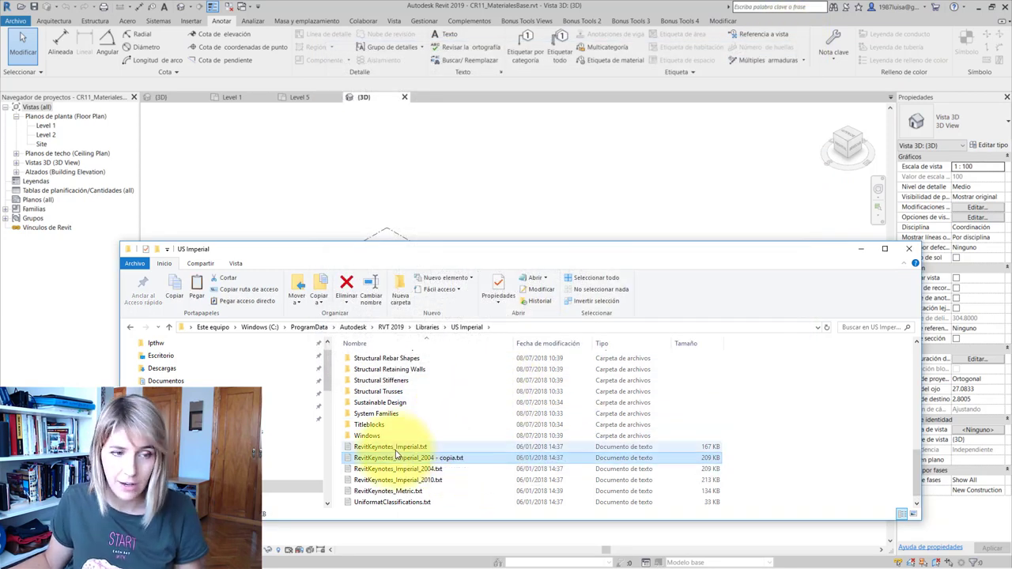
{"action": "key", "text": "alt+Tab"}
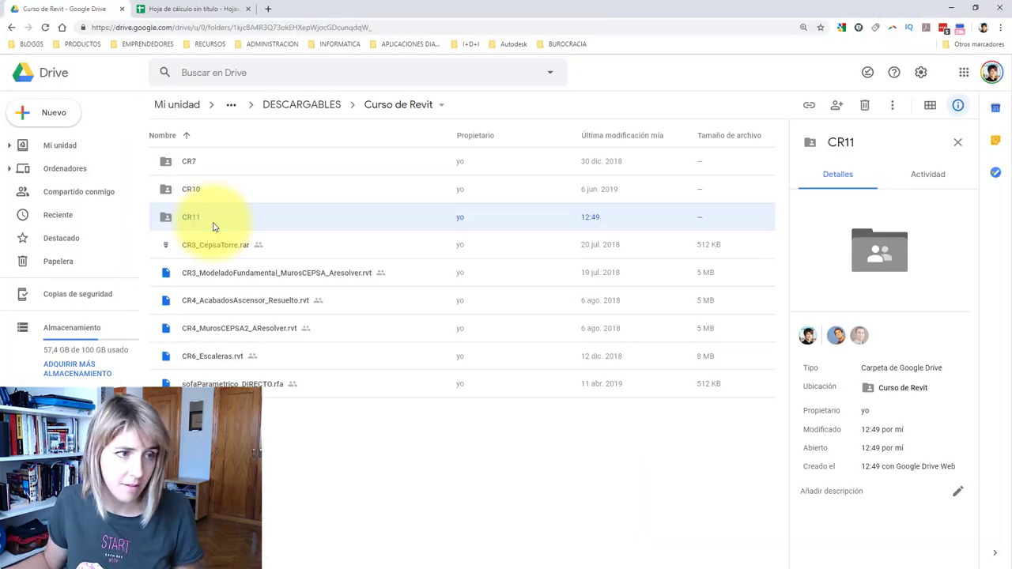
Make a new Google Sheets spreadsheet in the CR11 Drive folder, accepting the shared-folder prompt
{"action": "double_click", "coordinate": [213, 227]}
{"action": "left_click", "coordinate": [63, 123]}
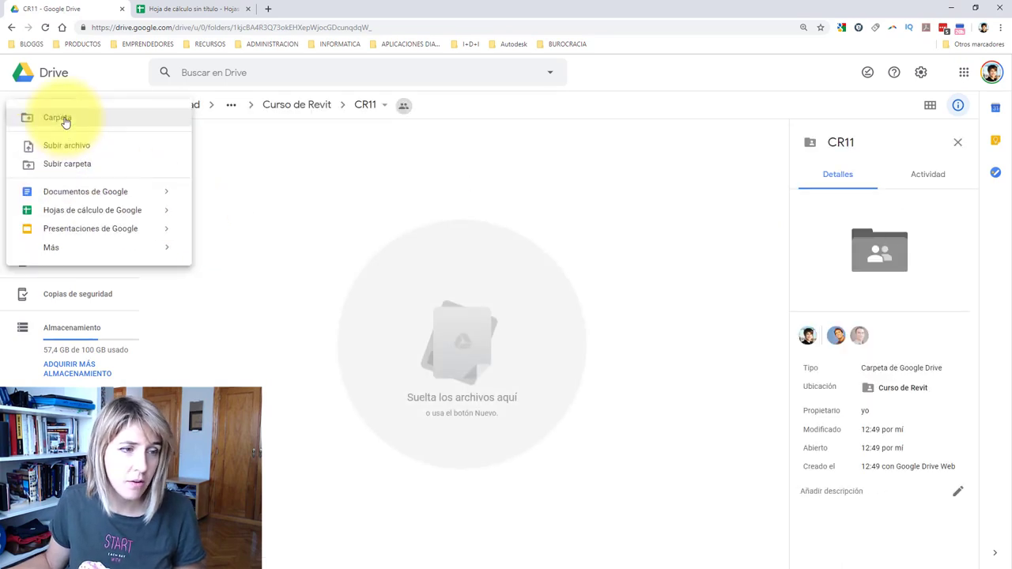
{"action": "left_click", "coordinate": [101, 218]}
{"action": "left_click", "coordinate": [597, 339]}
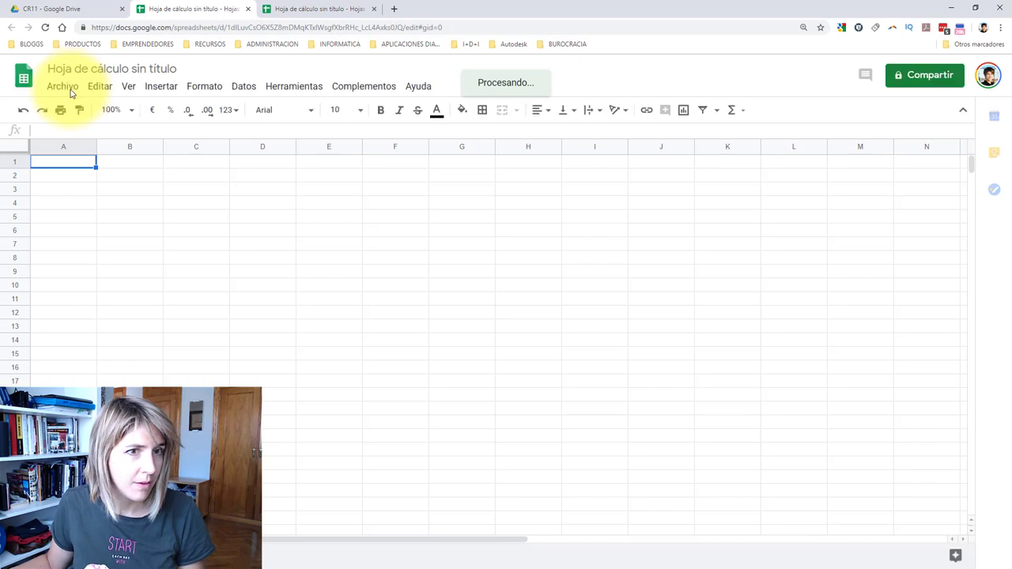
{"action": "left_click", "coordinate": [71, 93]}
{"action": "left_click", "coordinate": [461, 244]}
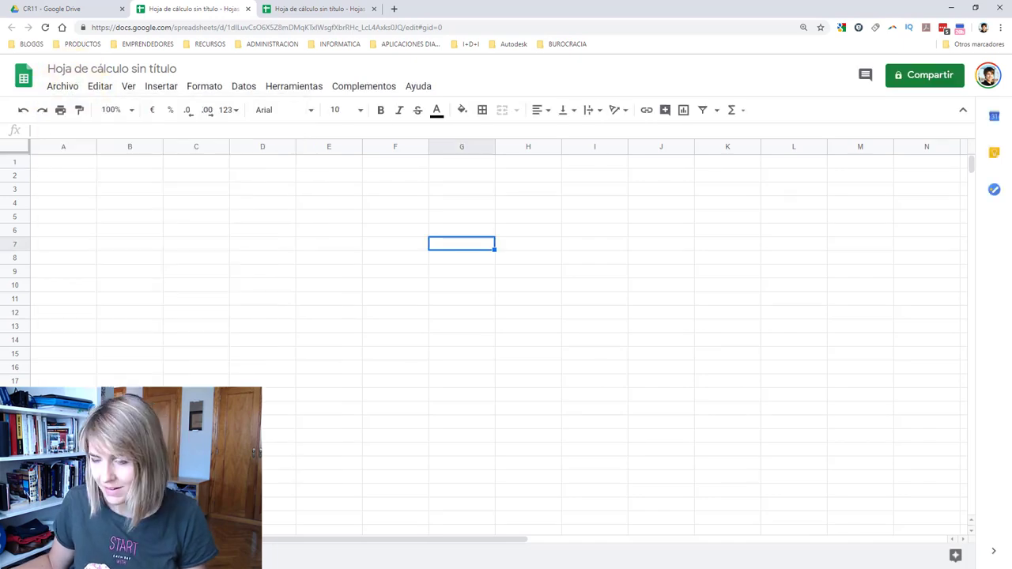
{"action": "key", "text": "alt+Tab"}
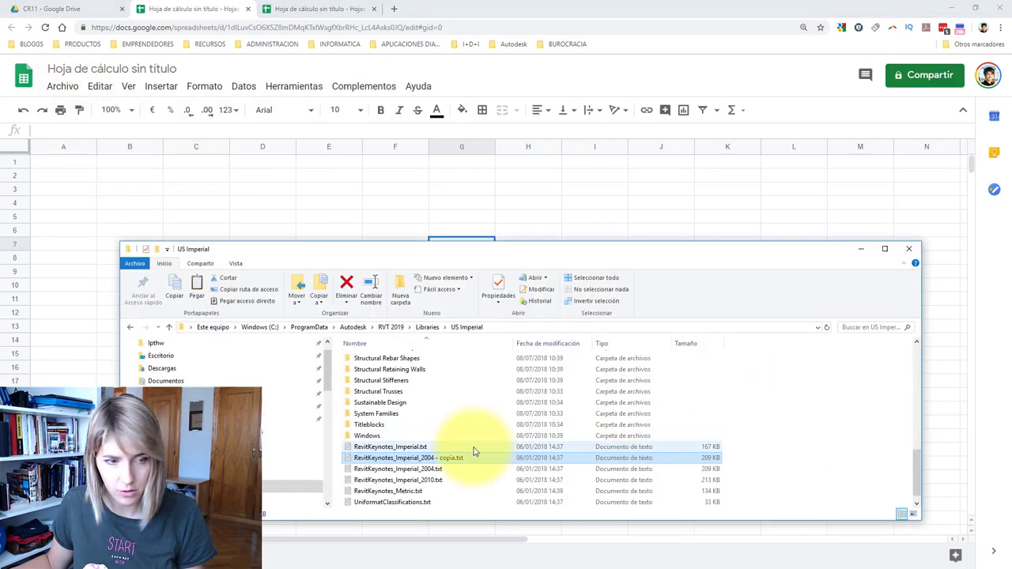
Open RevitKeynotes_Imperial_2004 - copia.txt in Notepad and copy all its keynote text
{"action": "double_click", "coordinate": [393, 458]}
{"action": "left_click", "coordinate": [357, 56]}
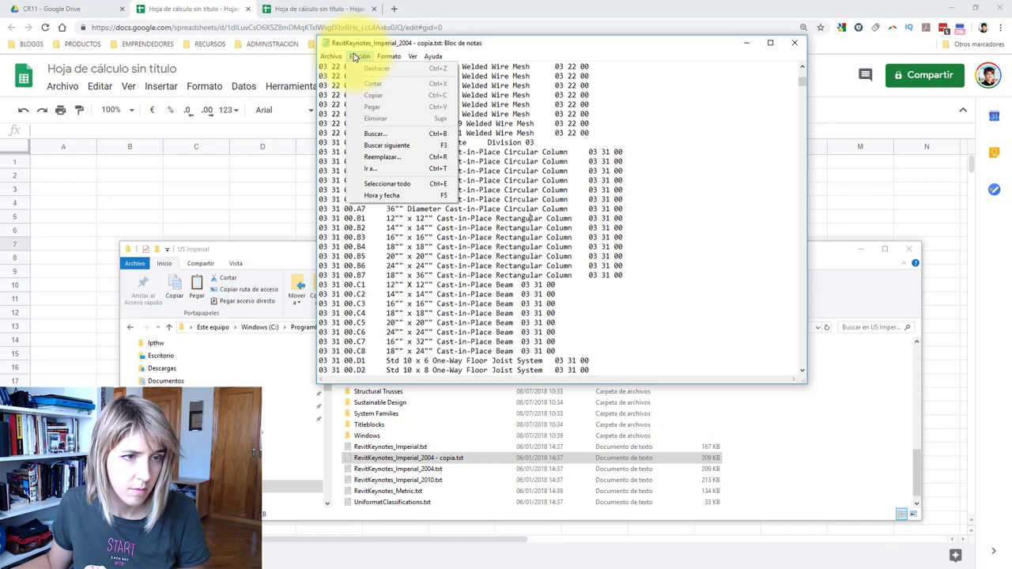
{"action": "left_click", "coordinate": [391, 183]}
{"action": "right_click", "coordinate": [430, 158]}
{"action": "left_click", "coordinate": [441, 190]}
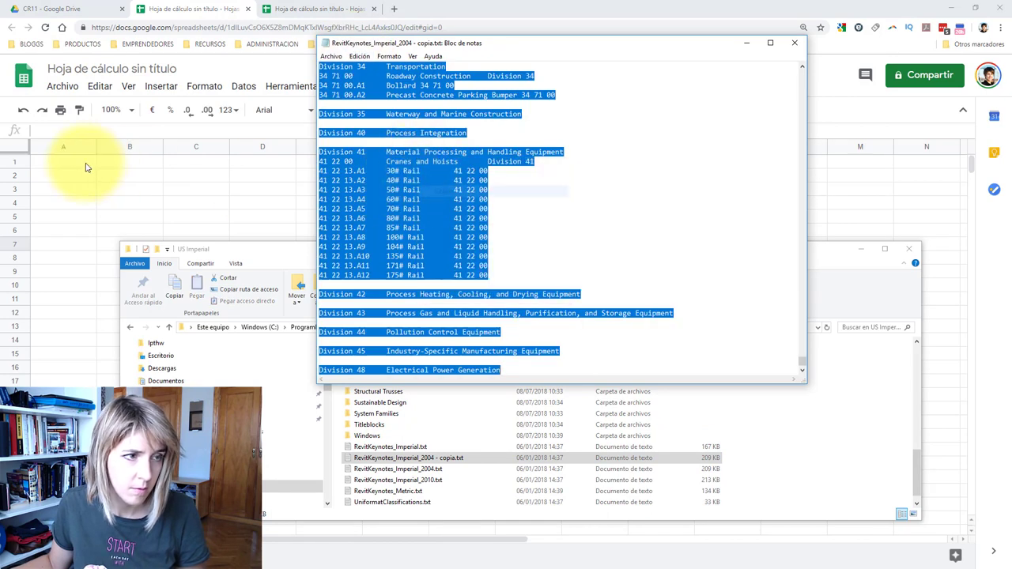
Paste the keynote text into cell A1 and autofit columns B and C to their contents
{"action": "left_click", "coordinate": [86, 163]}
{"action": "key", "text": "ctrl+v"}
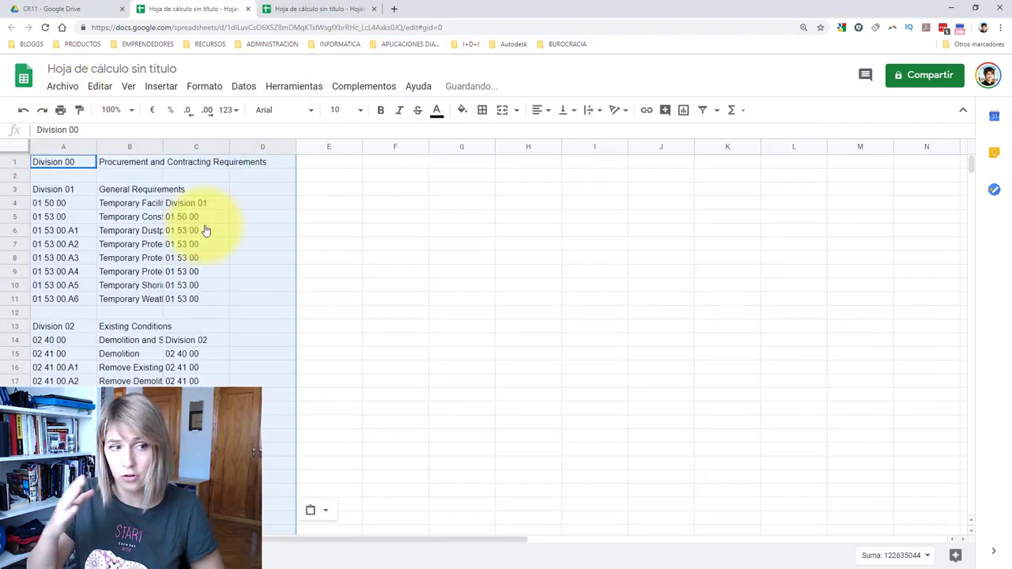
{"action": "double_click", "coordinate": [163, 145]}
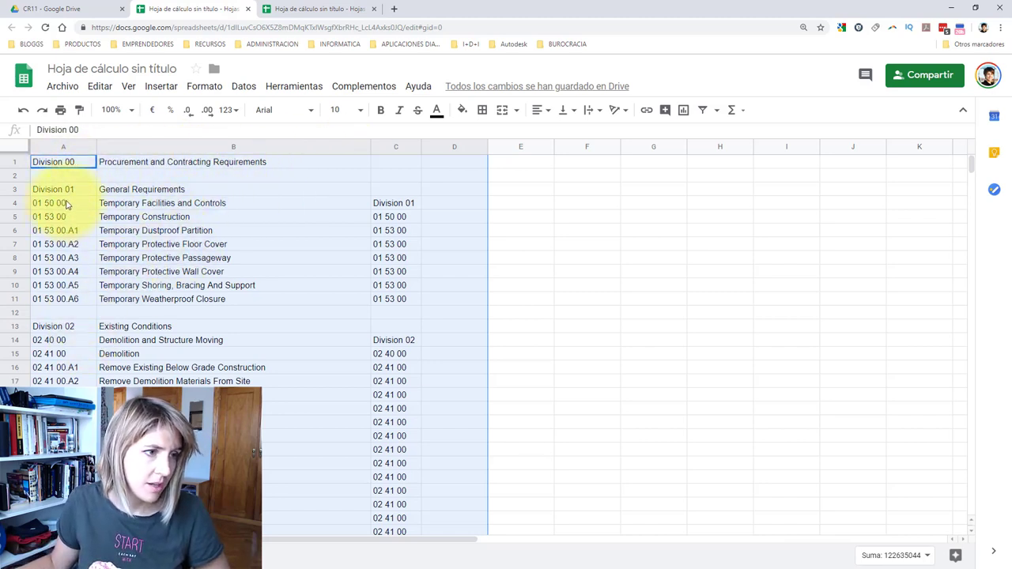
{"action": "left_click", "coordinate": [73, 234]}
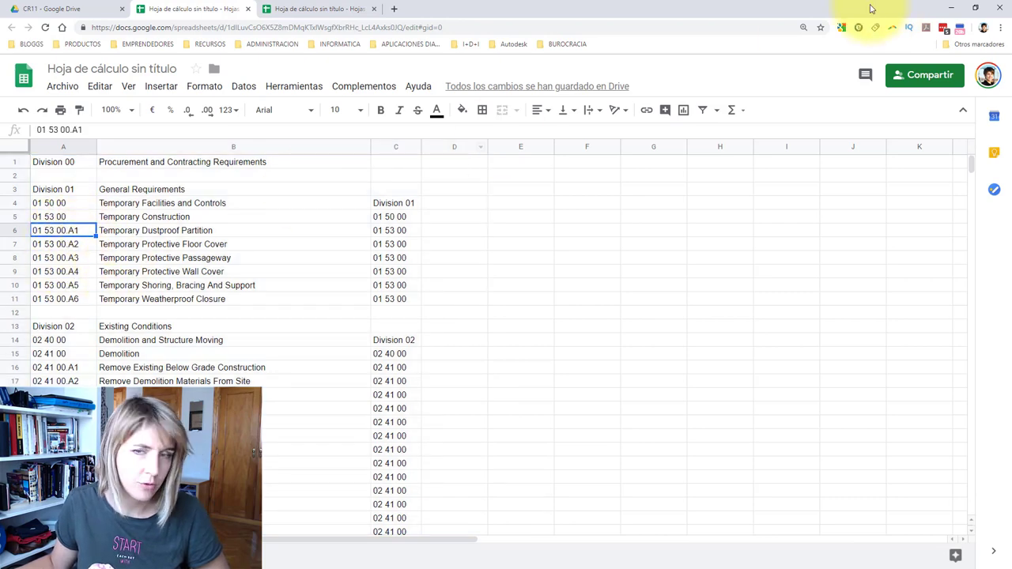
{"action": "left_click", "coordinate": [951, 8]}
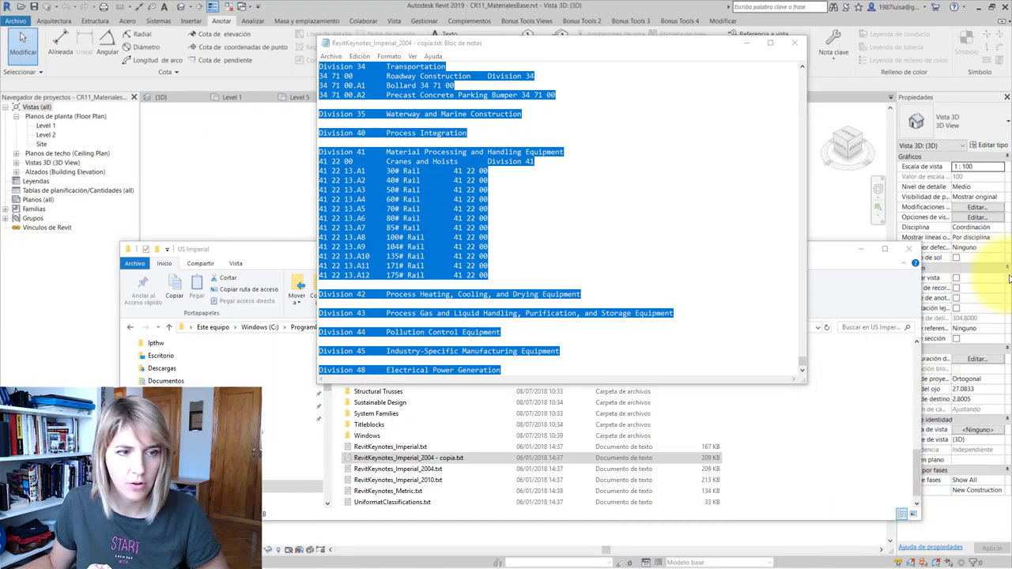
Close Notepad and Explorer, then open the keynote list and expand Division 01 to 01 53 00
{"action": "left_click", "coordinate": [795, 44]}
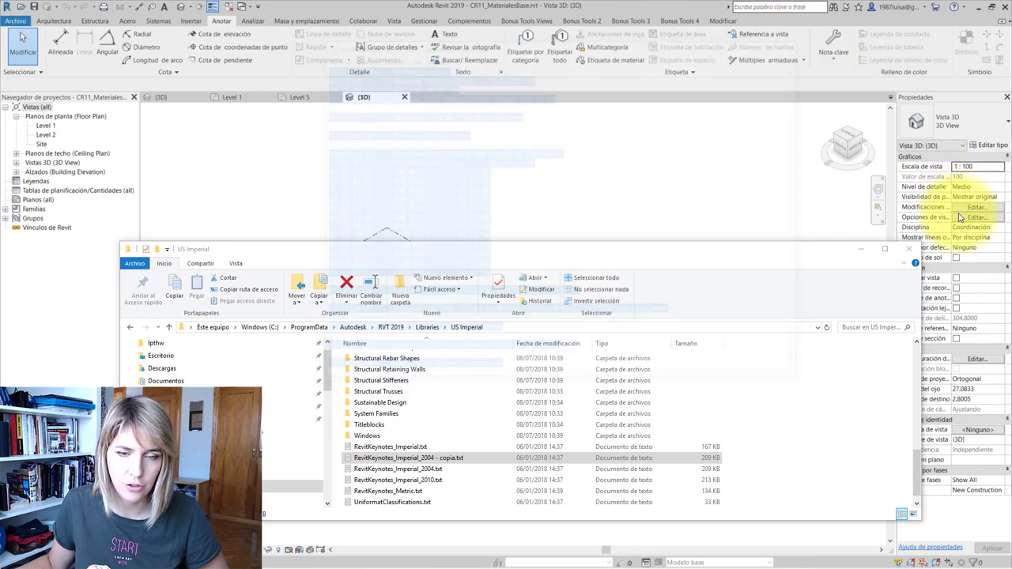
{"action": "left_click", "coordinate": [908, 248]}
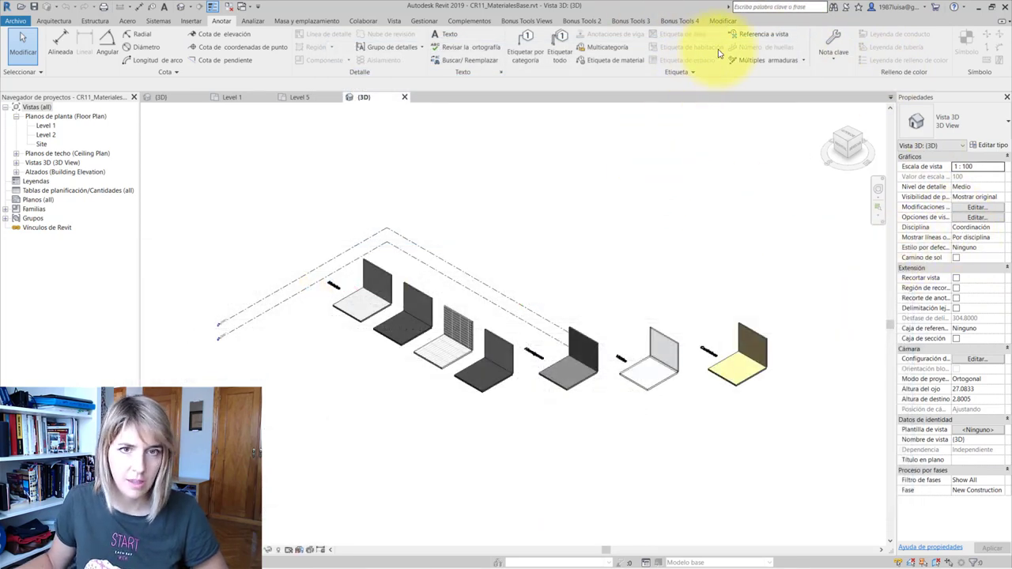
{"action": "left_click", "coordinate": [846, 61]}
{"action": "left_click", "coordinate": [824, 140]}
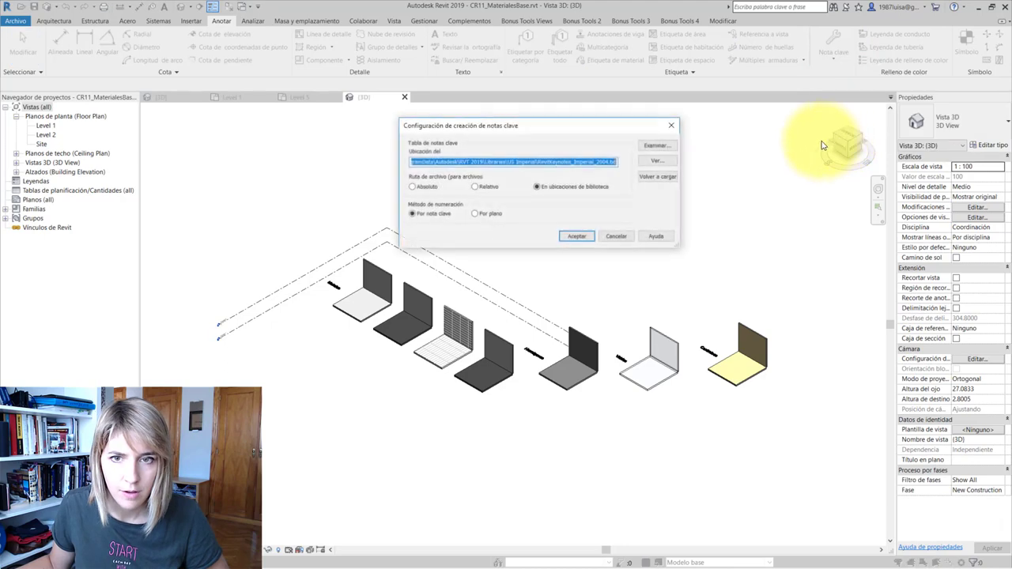
{"action": "left_click", "coordinate": [659, 161]}
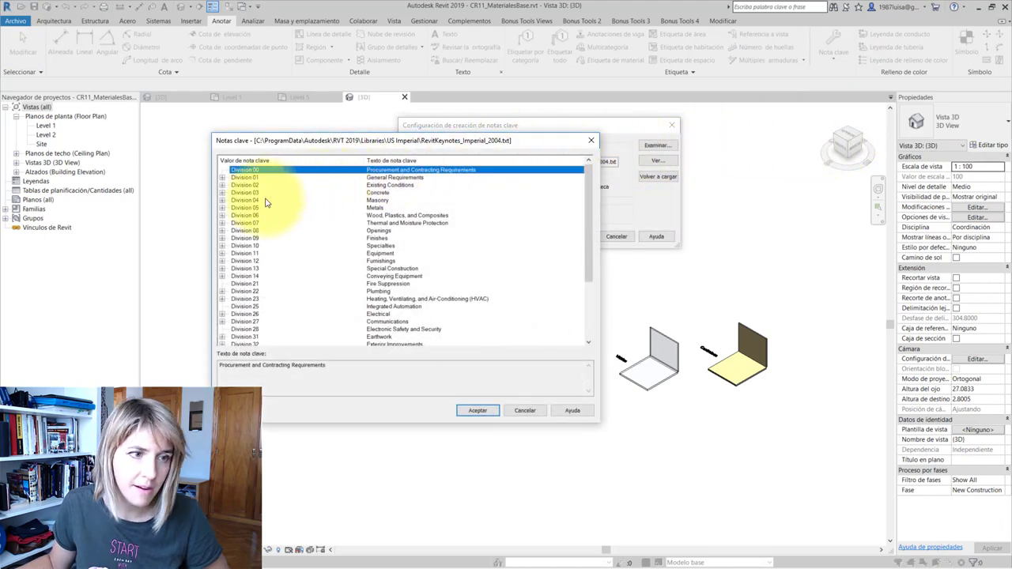
{"action": "left_click", "coordinate": [221, 178]}
{"action": "left_click", "coordinate": [219, 192]}
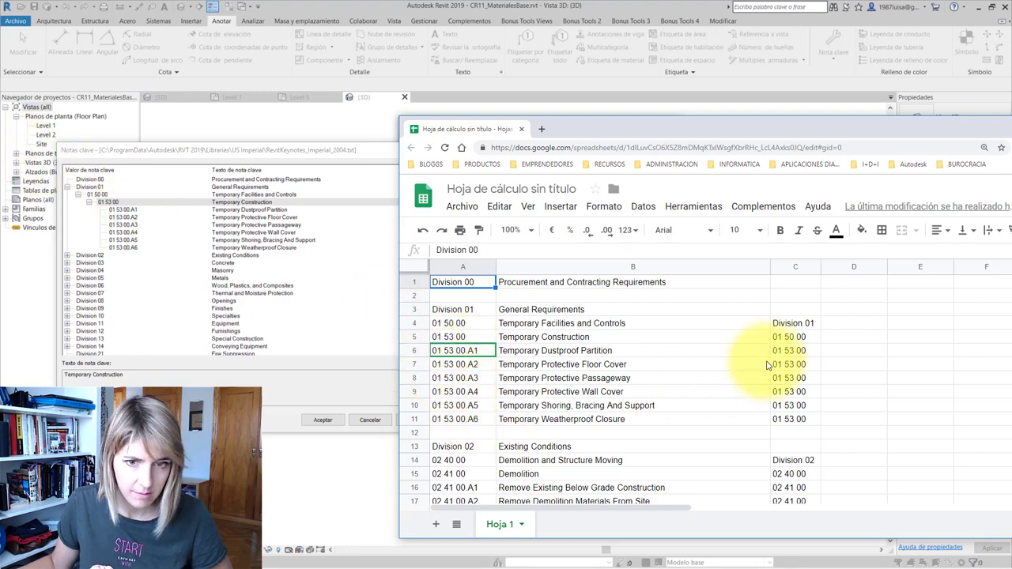
Check the pasted codes in cells A4–C5 against Revit's keynote list, then raise the spreadsheet window
{"action": "left_click", "coordinate": [788, 338]}
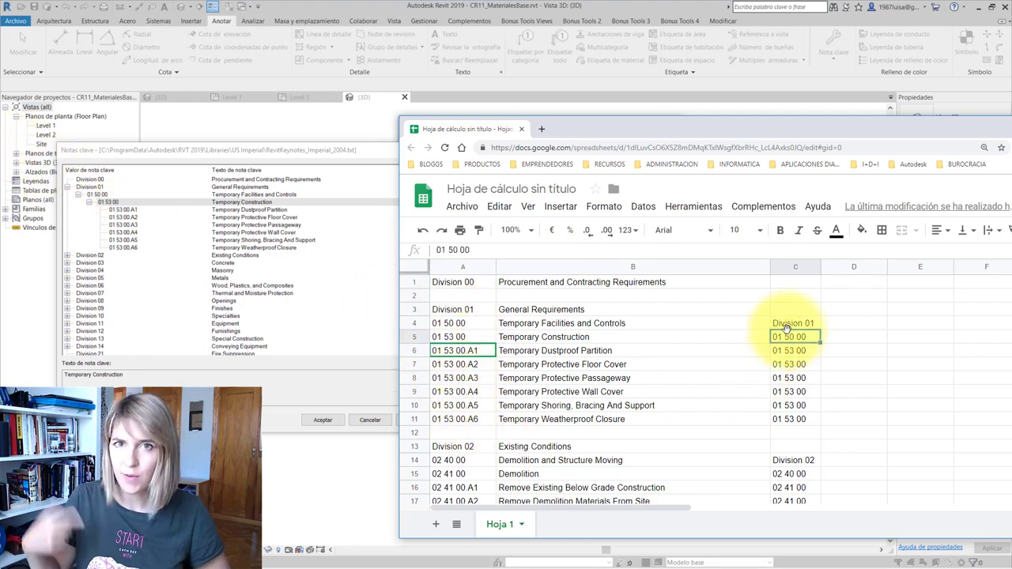
{"action": "left_click", "coordinate": [608, 325]}
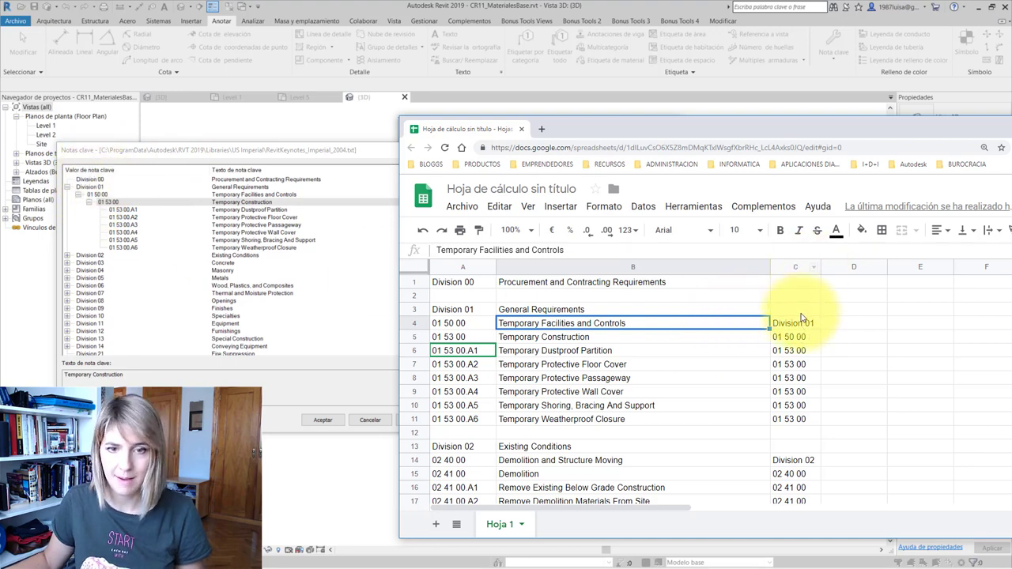
{"action": "left_click", "coordinate": [452, 314]}
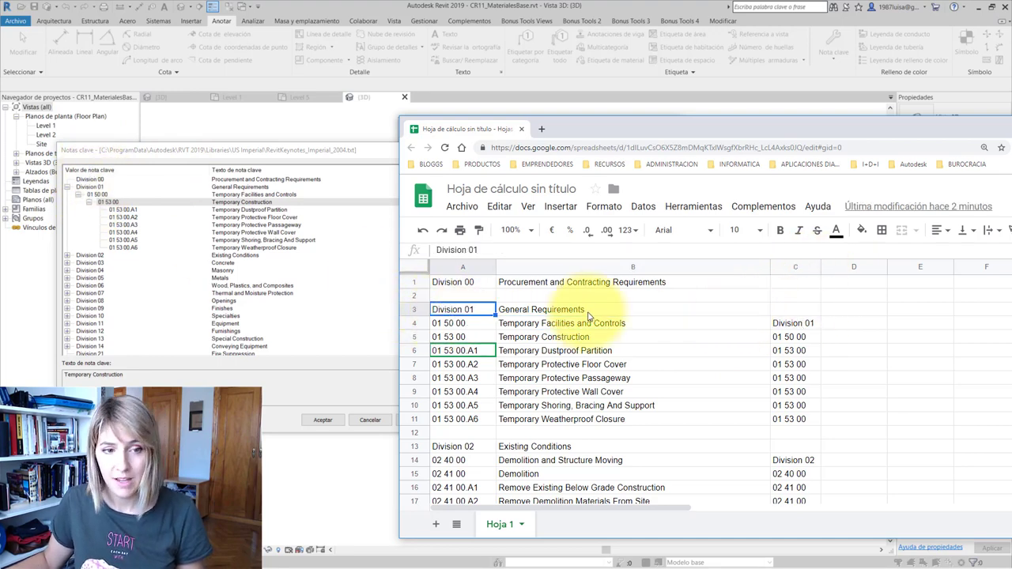
{"action": "left_click", "coordinate": [793, 323]}
{"action": "left_click", "coordinate": [706, 325]}
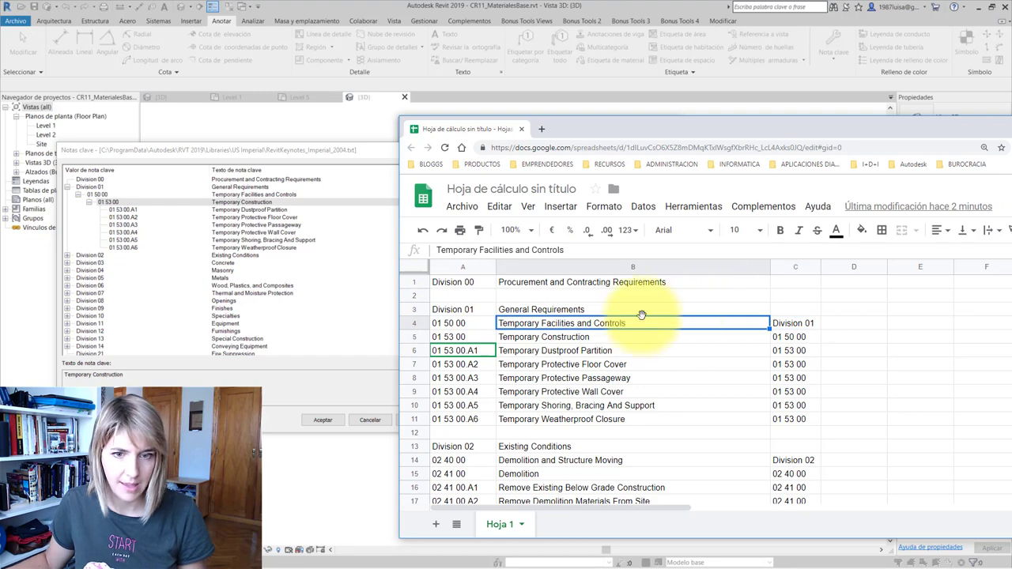
{"action": "left_click", "coordinate": [800, 331]}
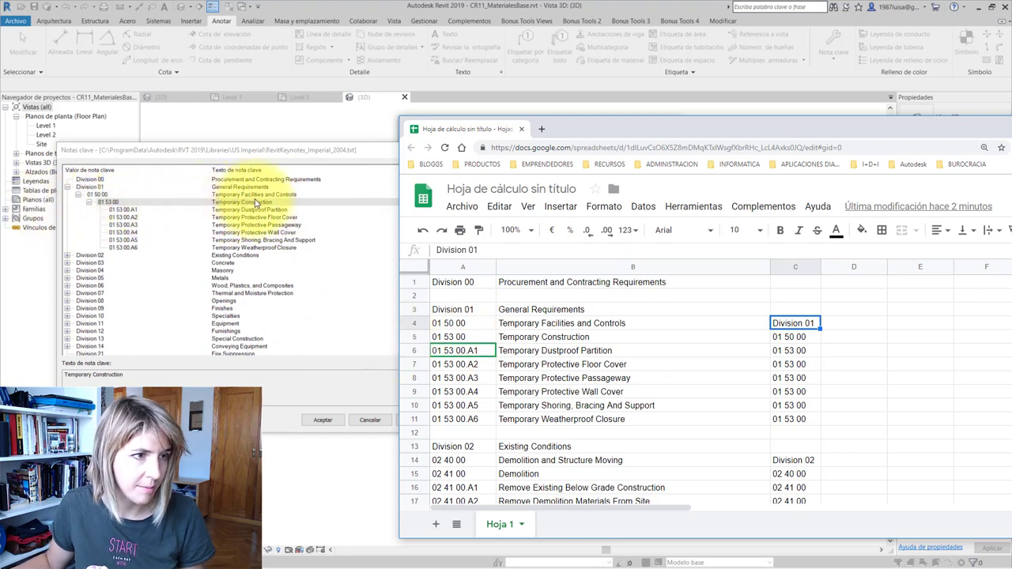
{"action": "left_click", "coordinate": [571, 339]}
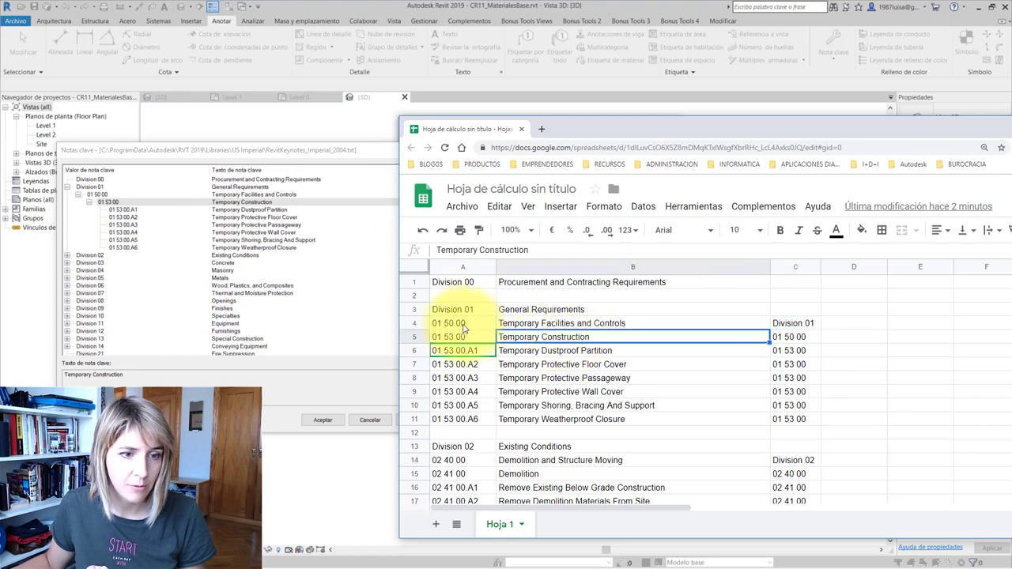
{"action": "left_click", "coordinate": [452, 324]}
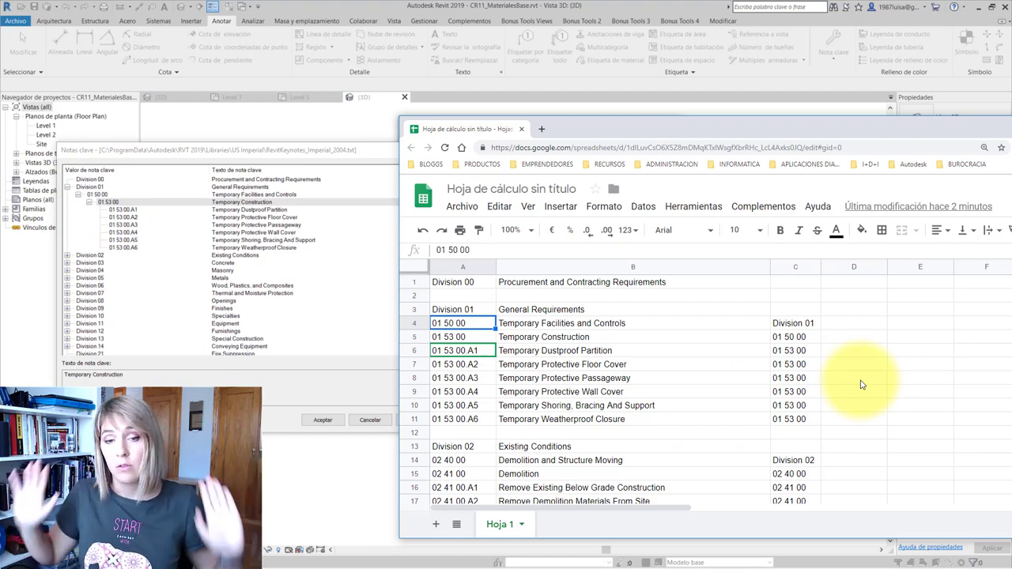
{"action": "left_click_drag", "start_coordinate": [620, 122], "coordinate": [337, 79]}
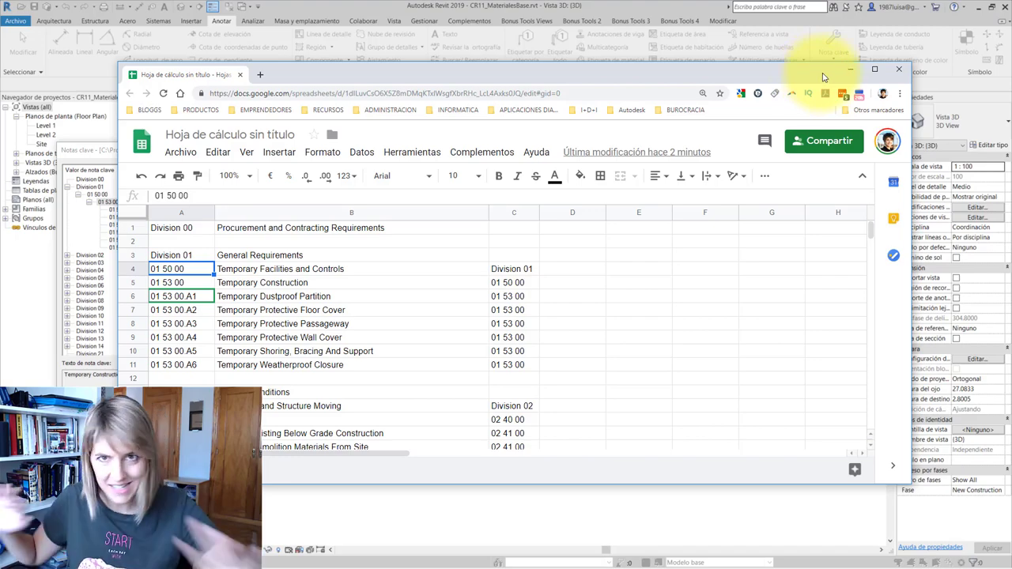
Maximize the browser and return to Hoja 1 with the keynote data
{"action": "left_click_drag", "start_coordinate": [836, 73], "coordinate": [828, 99]}
{"action": "mouse_move", "coordinate": [804, 157]}
{"action": "left_mouse_down"}
{"action": "mouse_move", "coordinate": [859, 350]}
{"action": "mouse_move", "coordinate": [824, 221]}
{"action": "mouse_move", "coordinate": [810, 66]}
{"action": "left_mouse_up"}
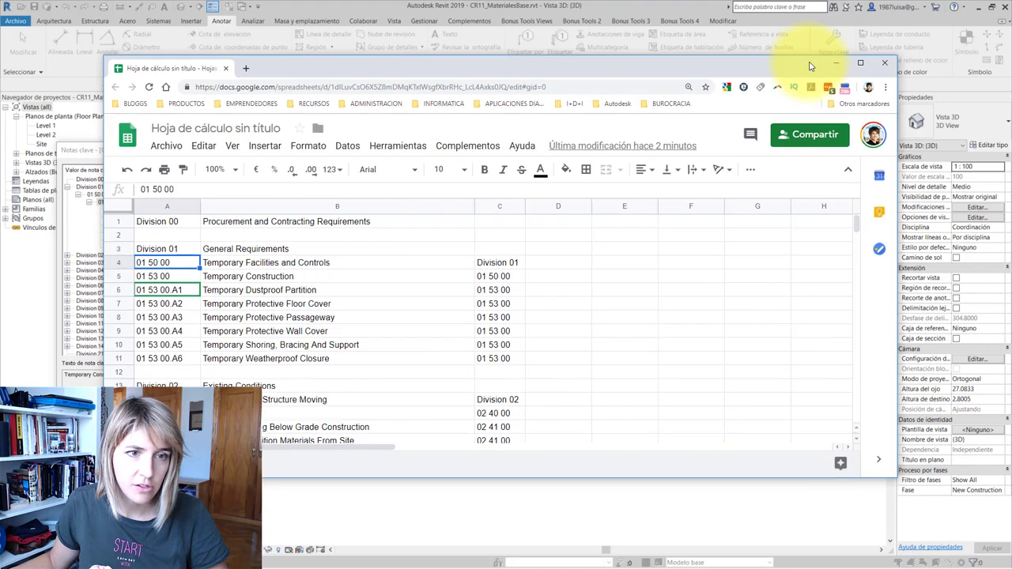
{"action": "left_click", "coordinate": [863, 67]}
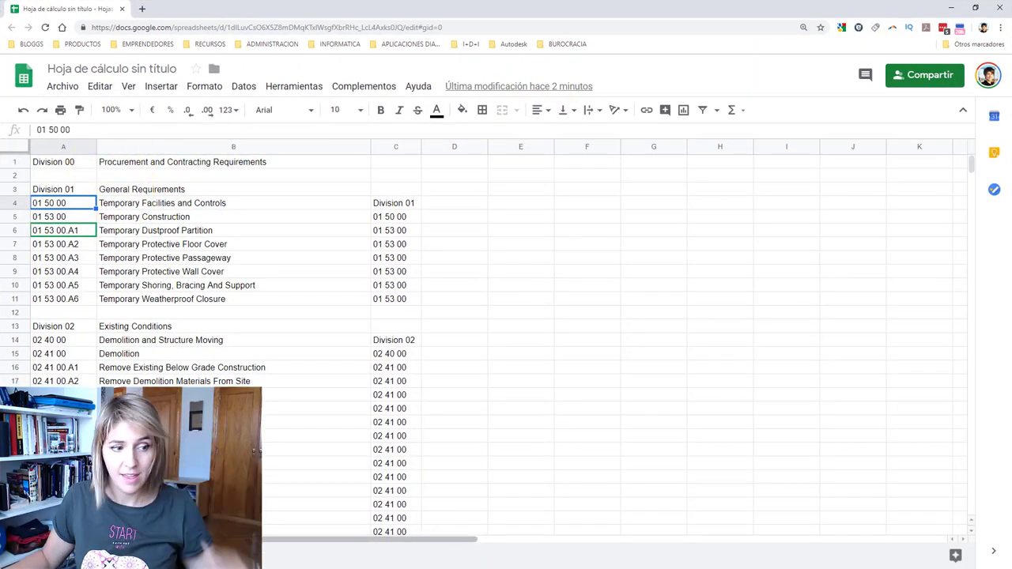
{"action": "key", "text": "ctrl+z"}
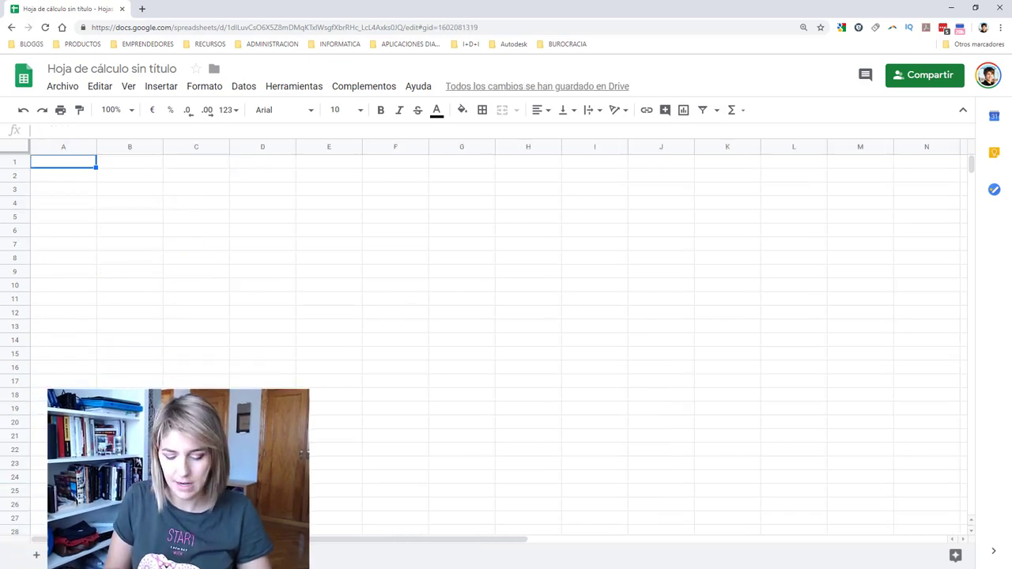
{"action": "left_click", "coordinate": [116, 560]}
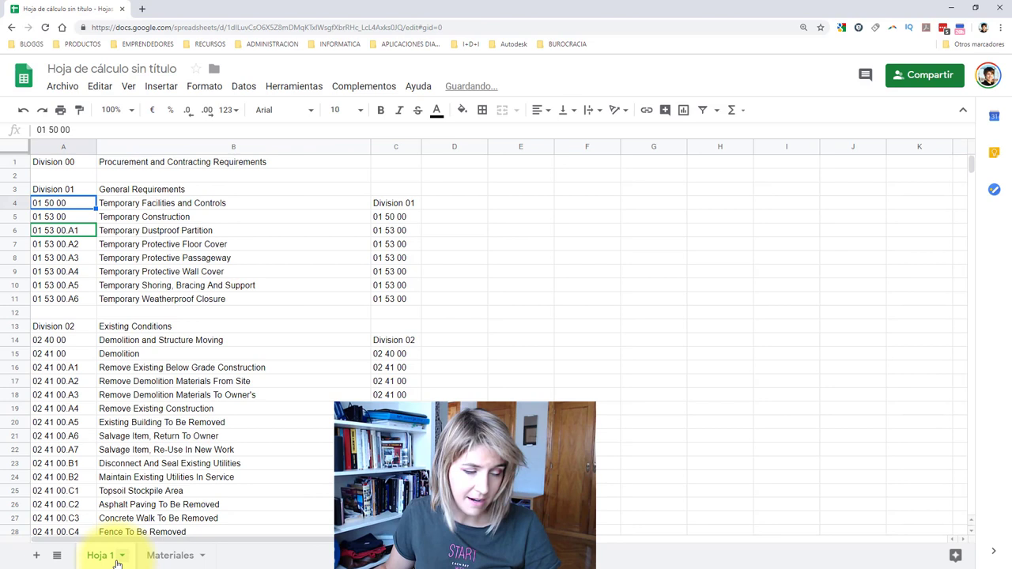
Copy keynote rows A1:C11 from Hoja 1 and paste them into the Materiales sheet
{"action": "left_click", "coordinate": [178, 395]}
{"action": "left_click_drag", "start_coordinate": [47, 162], "coordinate": [356, 291]}
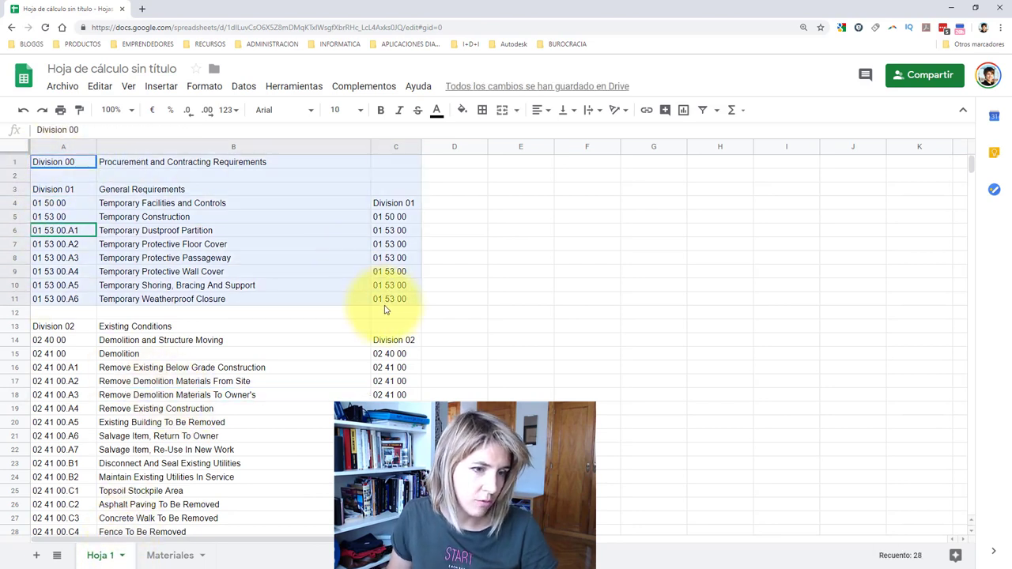
{"action": "key", "text": "ctrl+c"}
{"action": "left_click", "coordinate": [182, 560]}
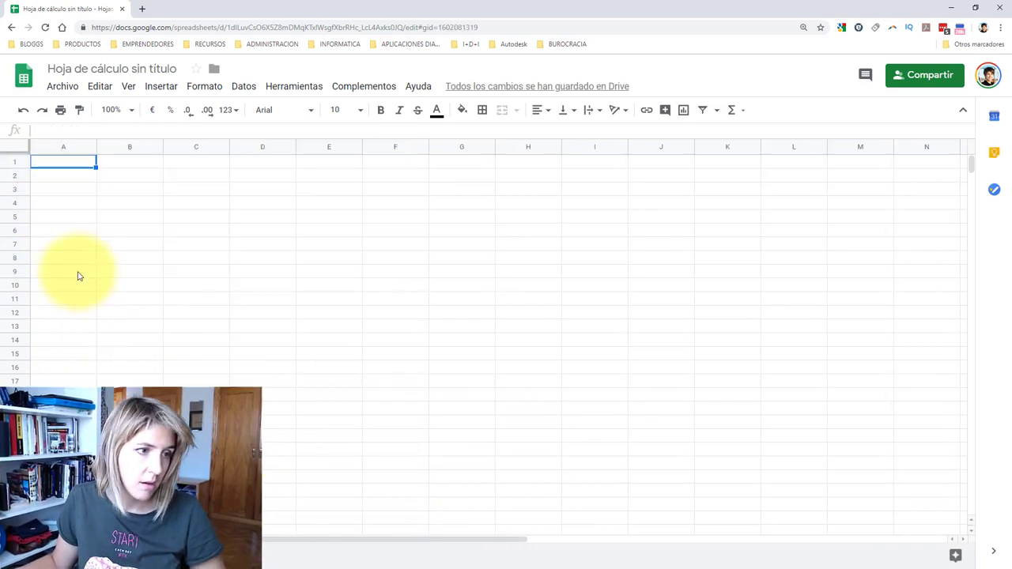
{"action": "key", "text": "ctrl+v"}
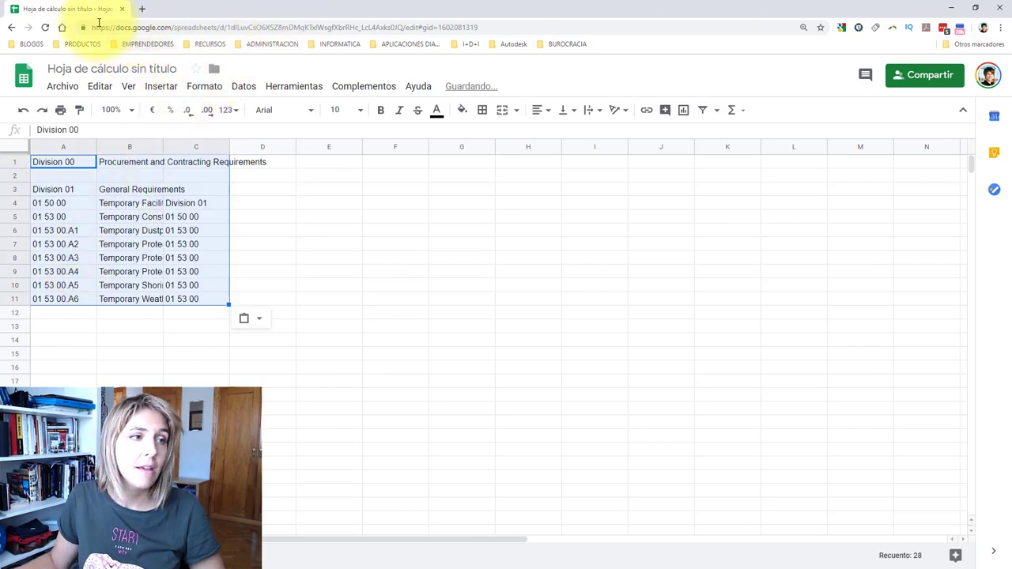
{"action": "left_click", "coordinate": [86, 162]}
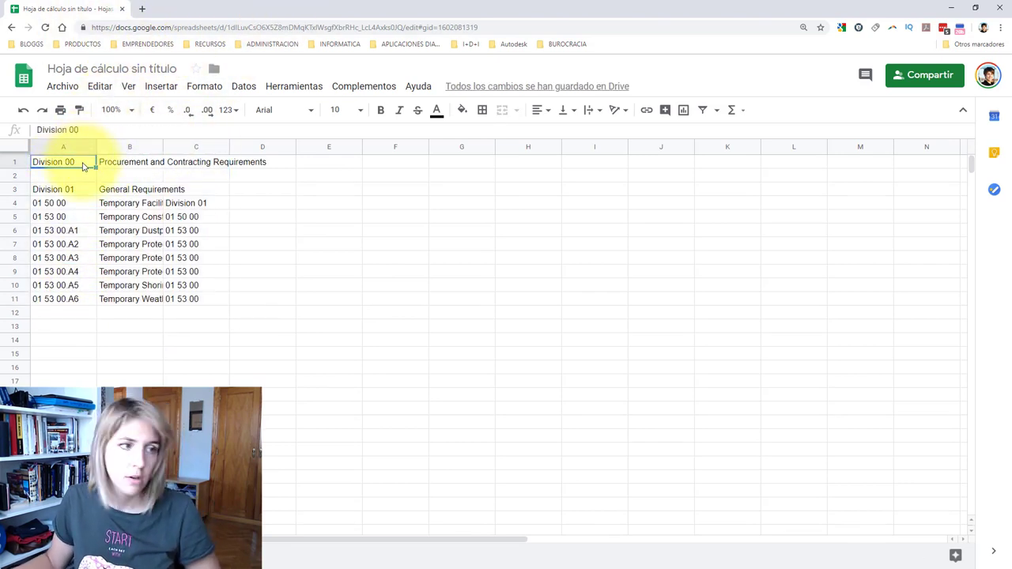
Retype cell A1 starting with 'MA' and widen column B to fit its text
{"action": "left_click_drag", "start_coordinate": [82, 167], "coordinate": [1, 177]}
{"action": "type", "text": "MA"}
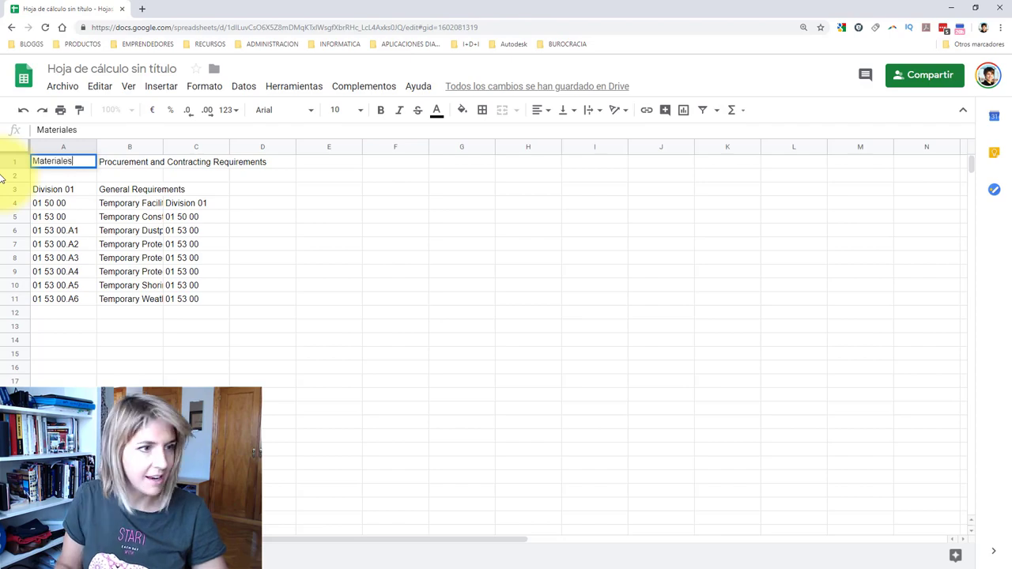
{"action": "left_click", "coordinate": [142, 204]}
{"action": "left_click", "coordinate": [161, 148]}
{"action": "double_click", "coordinate": [162, 147]}
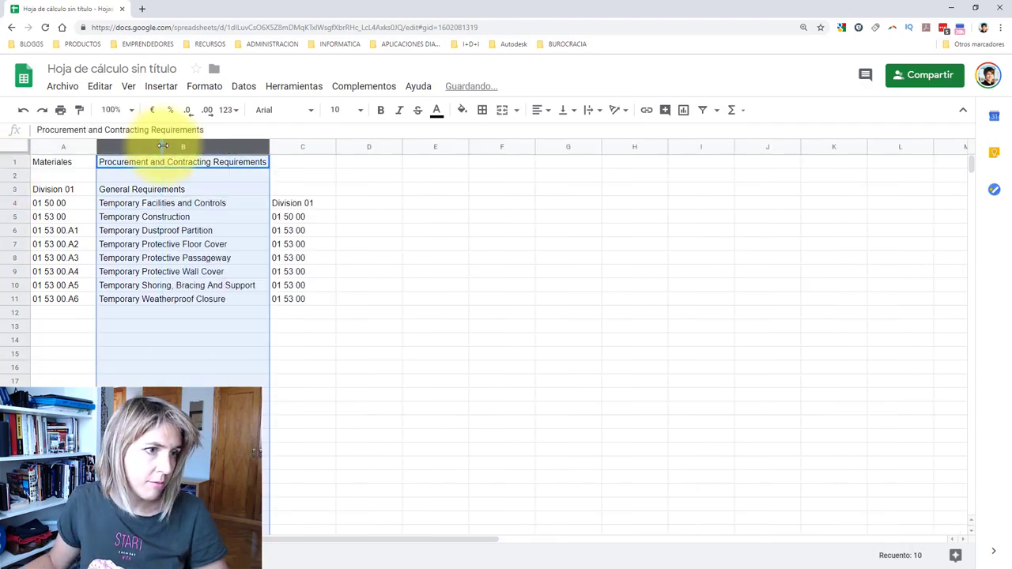
Replace the B1 title with 'Materiales del proyecto torre Cepsa'
{"action": "mouse_move", "coordinate": [75, 12]}
{"action": "left_mouse_down"}
{"action": "mouse_move", "coordinate": [529, 248]}
{"action": "mouse_move", "coordinate": [376, 115]}
{"action": "mouse_move", "coordinate": [376, 1]}
{"action": "left_mouse_up"}
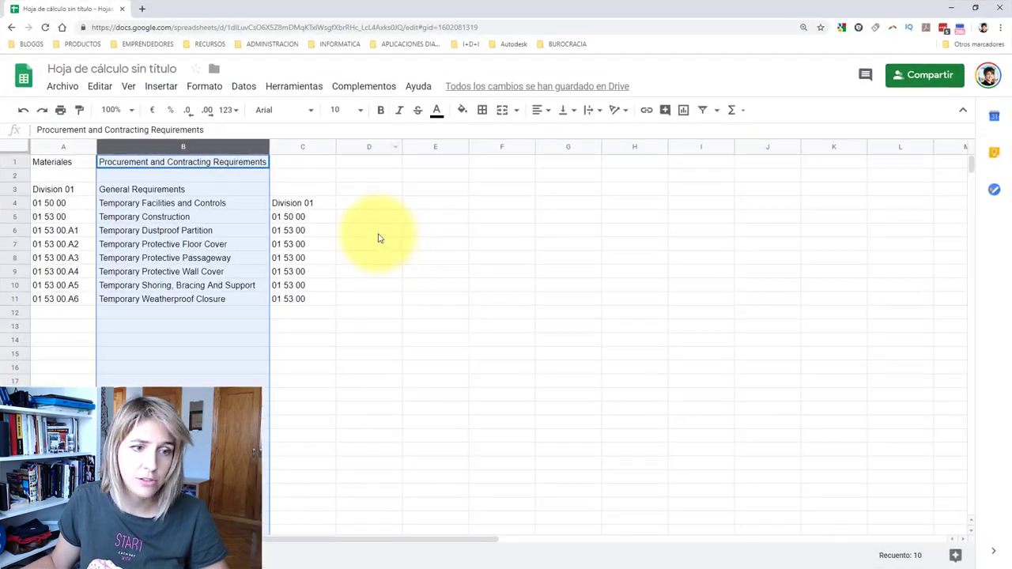
{"action": "left_click", "coordinate": [253, 160]}
{"action": "left_click_drag", "start_coordinate": [267, 161], "coordinate": [78, 166]}
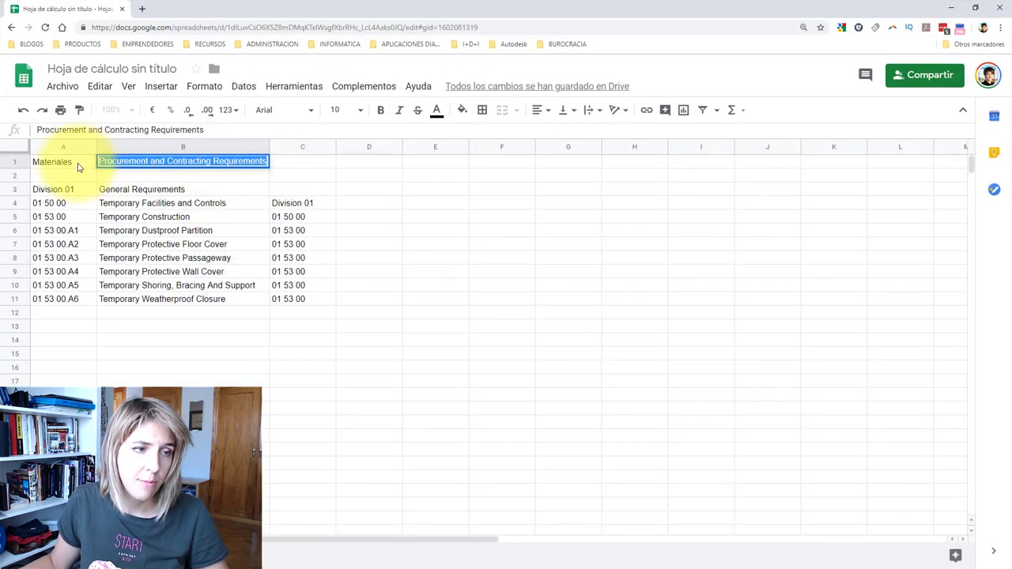
{"action": "type", "text": "Materi"}
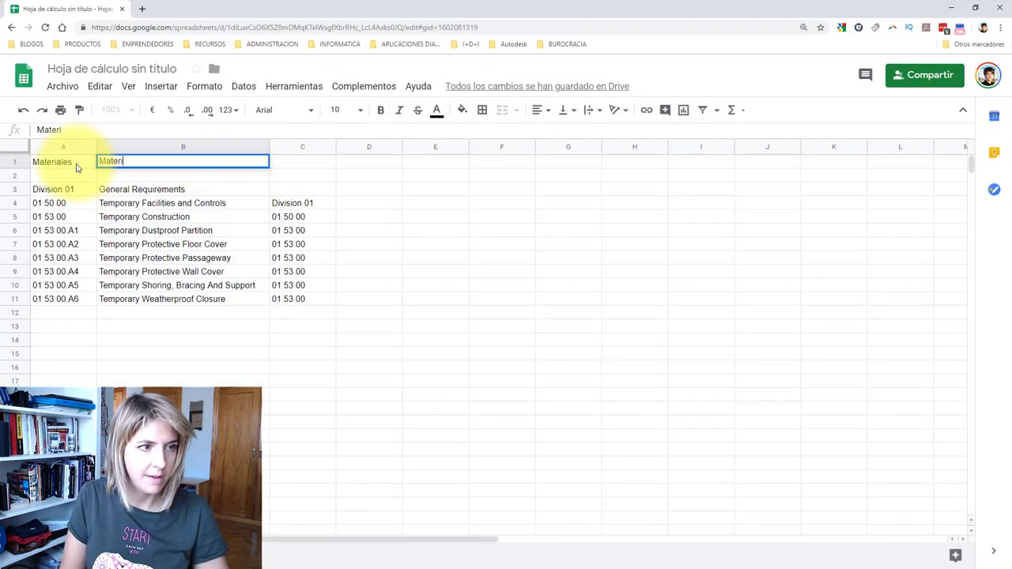
{"action": "type", "text": "ales del proyecto torre Cepsa"}
{"action": "left_click", "coordinate": [83, 194]}
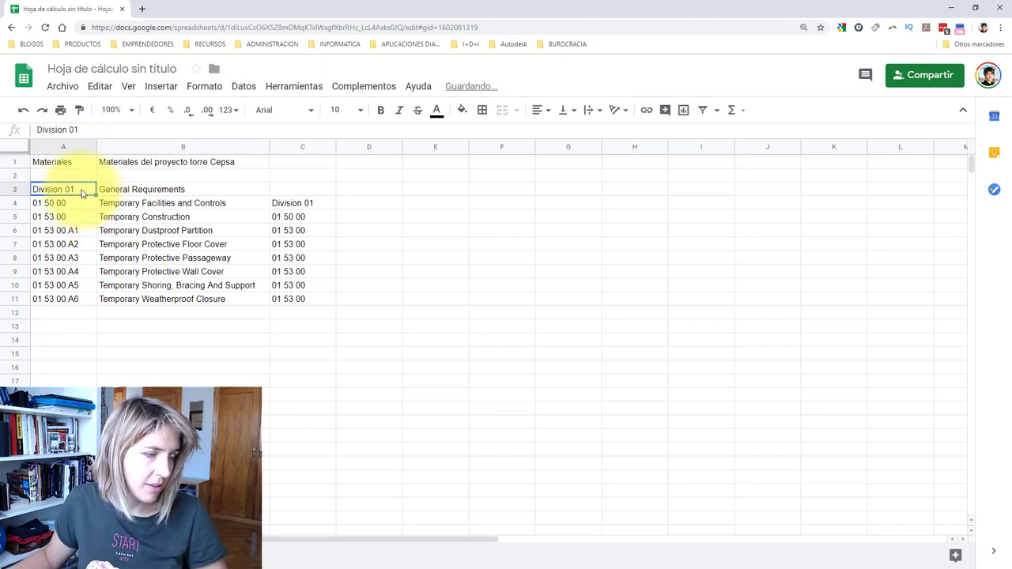
Replace the Division 01 code in A3 with 'Materiales 00'
{"action": "left_click_drag", "start_coordinate": [83, 190], "coordinate": [24, 192]}
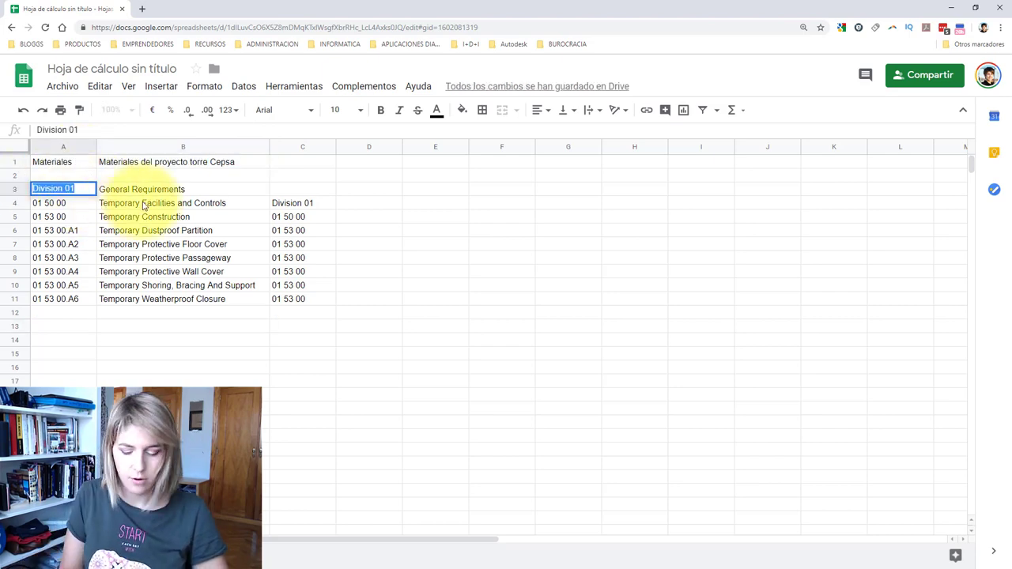
{"action": "mouse_move", "coordinate": [284, 8]}
{"action": "left_mouse_down"}
{"action": "mouse_move", "coordinate": [616, 85]}
{"action": "mouse_move", "coordinate": [528, 91]}
{"action": "left_mouse_up"}
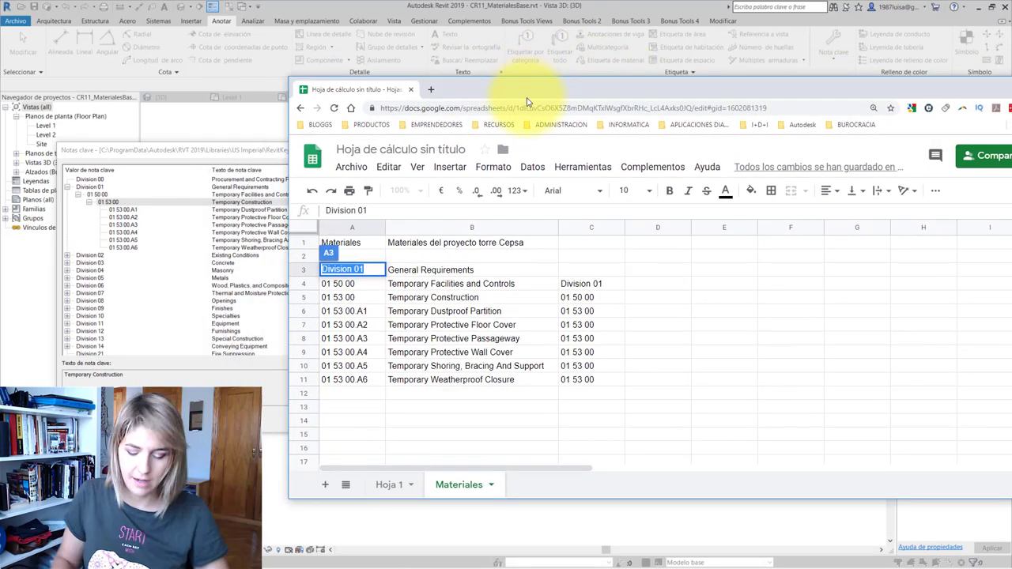
{"action": "type", "text": "Materiales 00"}
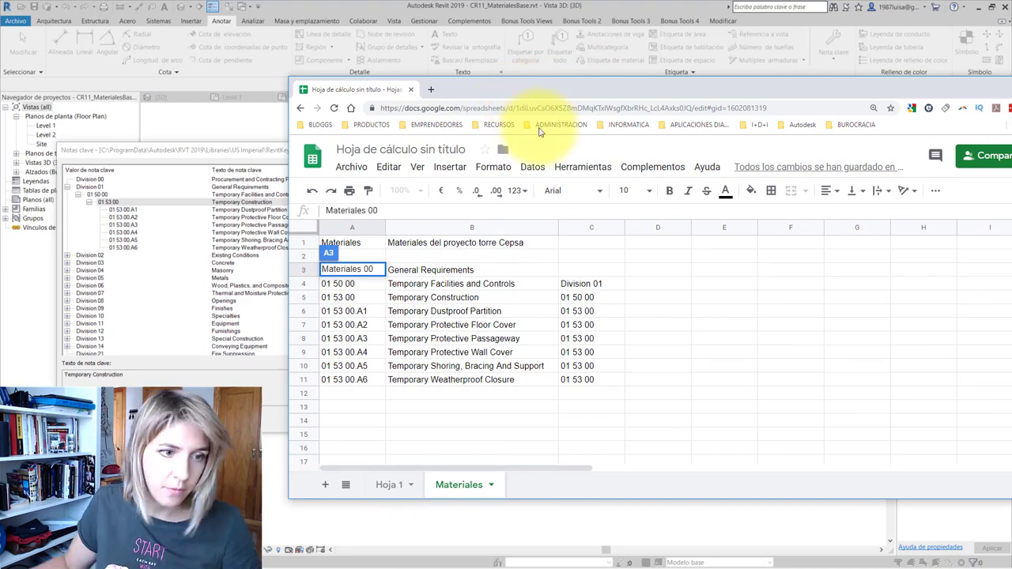
{"action": "left_click", "coordinate": [394, 339]}
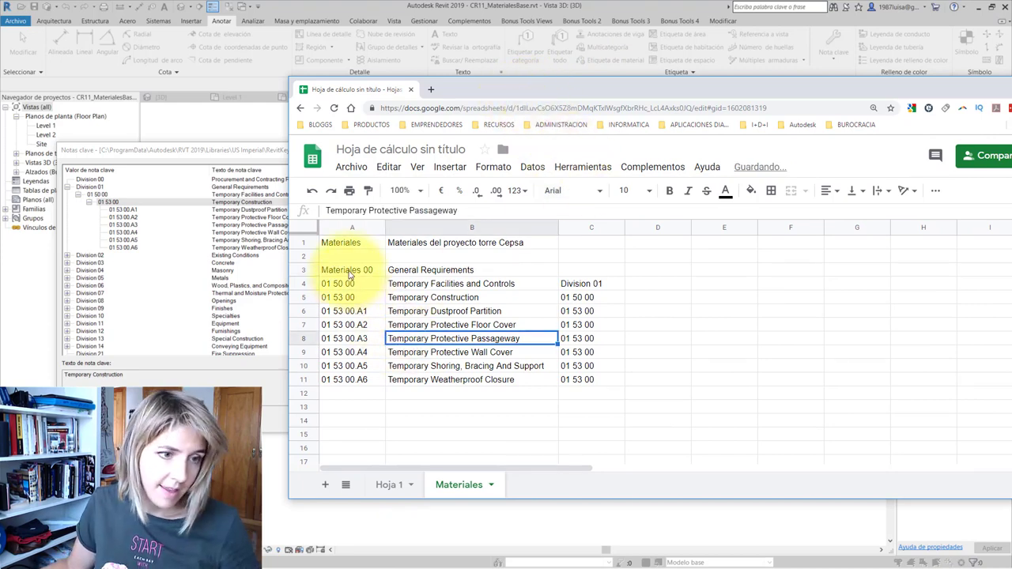
{"action": "left_click", "coordinate": [350, 273]}
Copy 'Materiales 00' from A3 into C4 as the parent code
{"action": "key", "text": "ctrl+c"}
{"action": "left_click", "coordinate": [590, 288]}
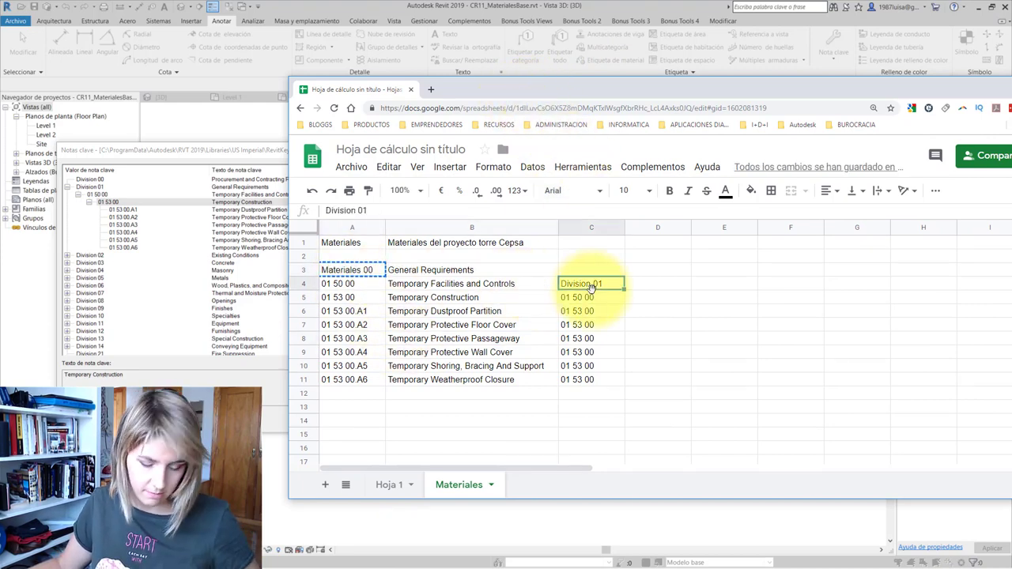
{"action": "key", "text": "ctrl+v"}
{"action": "left_click", "coordinate": [482, 286]}
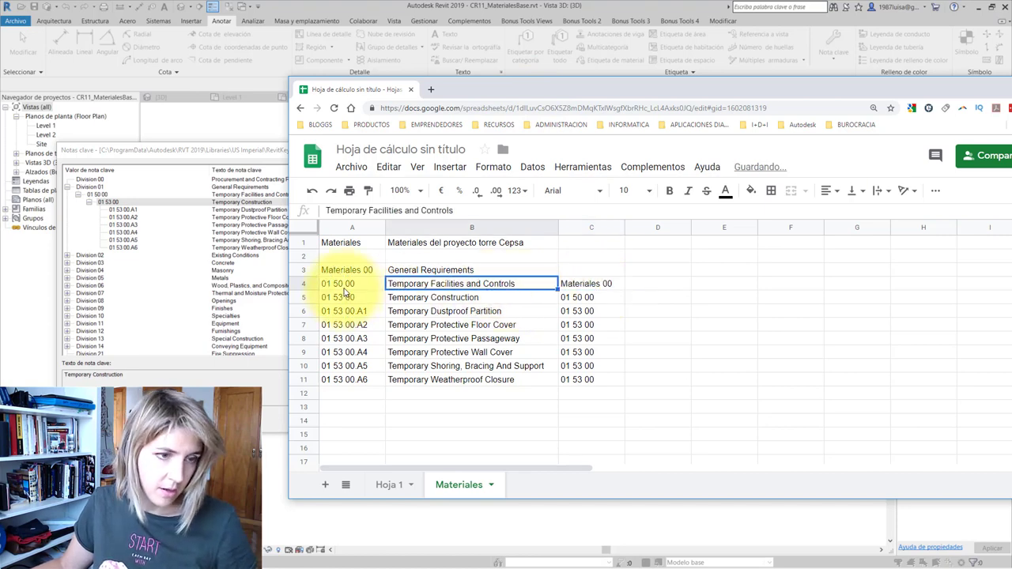
{"action": "left_click", "coordinate": [345, 289]}
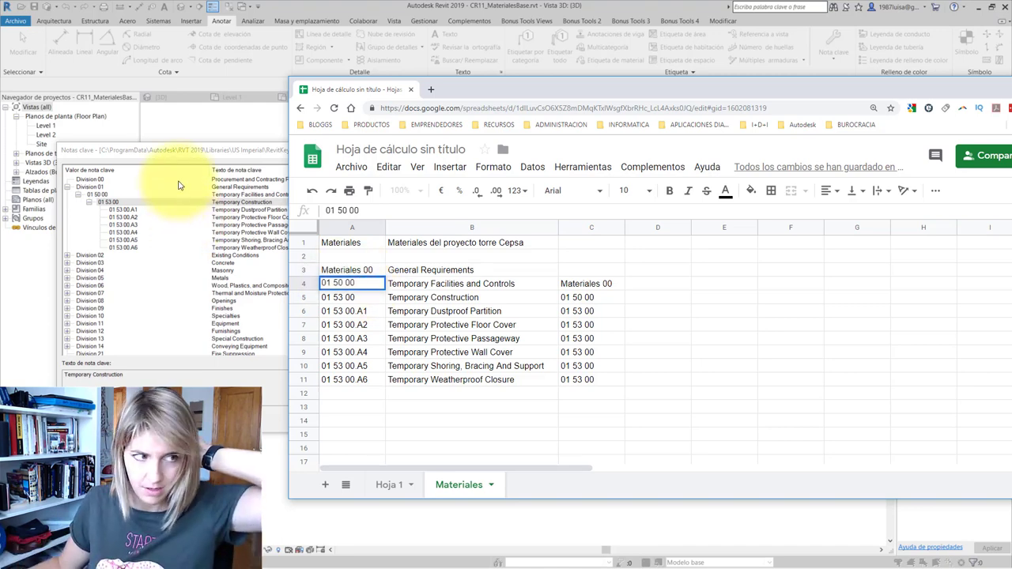
Dismiss the Notas clave dialog, open the Level 1 floor plan, and inspect a metal floor sample
{"action": "mouse_move", "coordinate": [181, 151]}
{"action": "left_mouse_down"}
{"action": "mouse_move", "coordinate": [540, 219]}
{"action": "mouse_move", "coordinate": [632, 219]}
{"action": "left_mouse_up"}
{"action": "key", "text": "Escape"}
{"action": "key", "text": "Escape"}
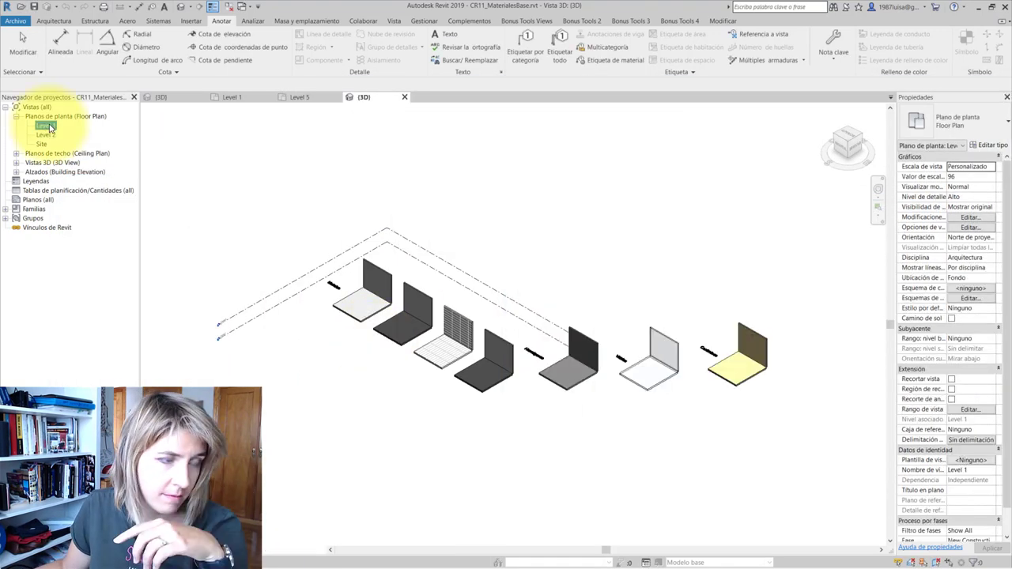
{"action": "double_click", "coordinate": [45, 125]}
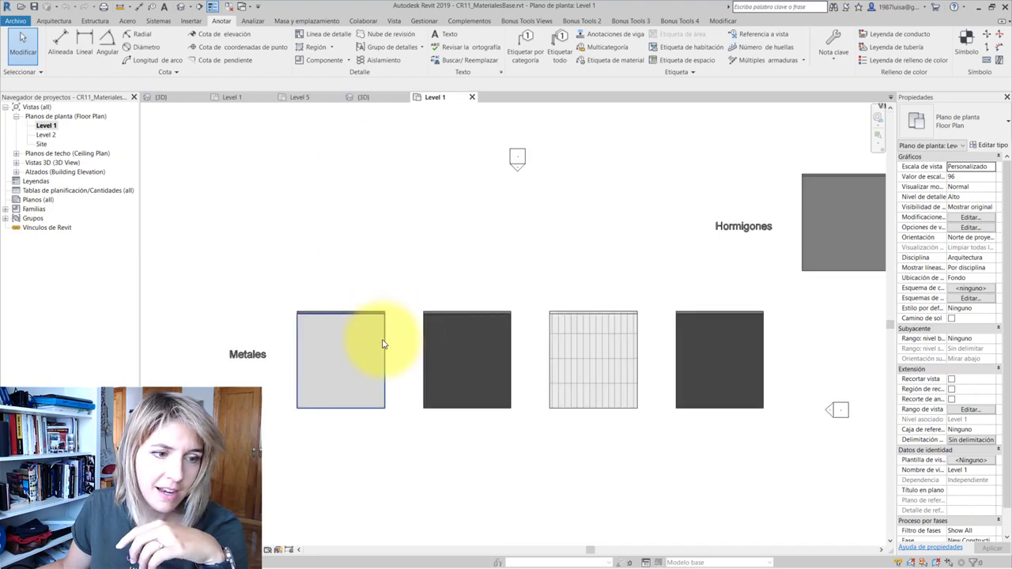
{"action": "left_click", "coordinate": [383, 342]}
{"action": "left_click", "coordinate": [584, 304]}
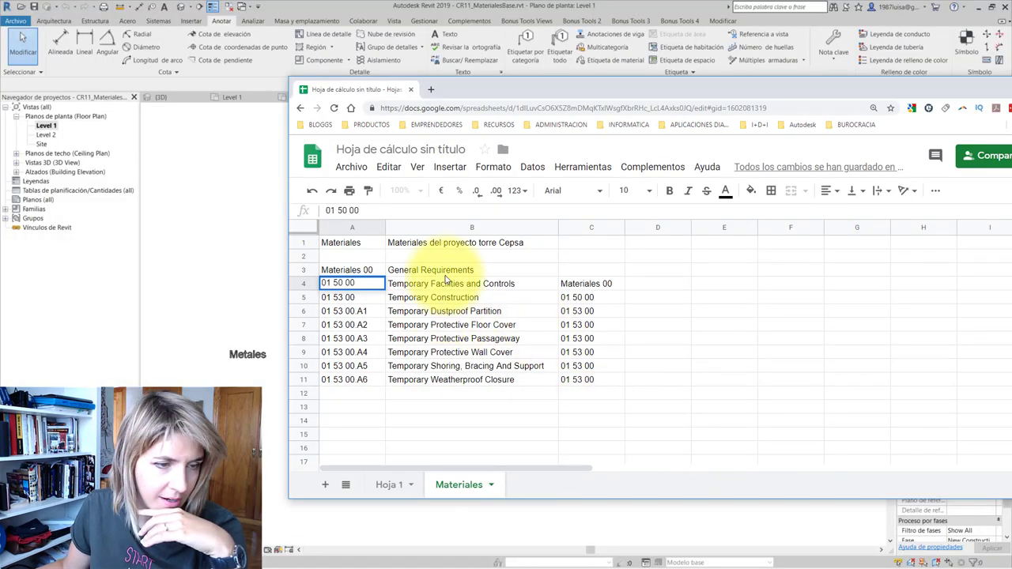
Label B3 'Materiales general' and set row 4 to code A with description 'Metálicos'
{"action": "left_click", "coordinate": [446, 271]}
{"action": "type", "text": "Materiales general"}
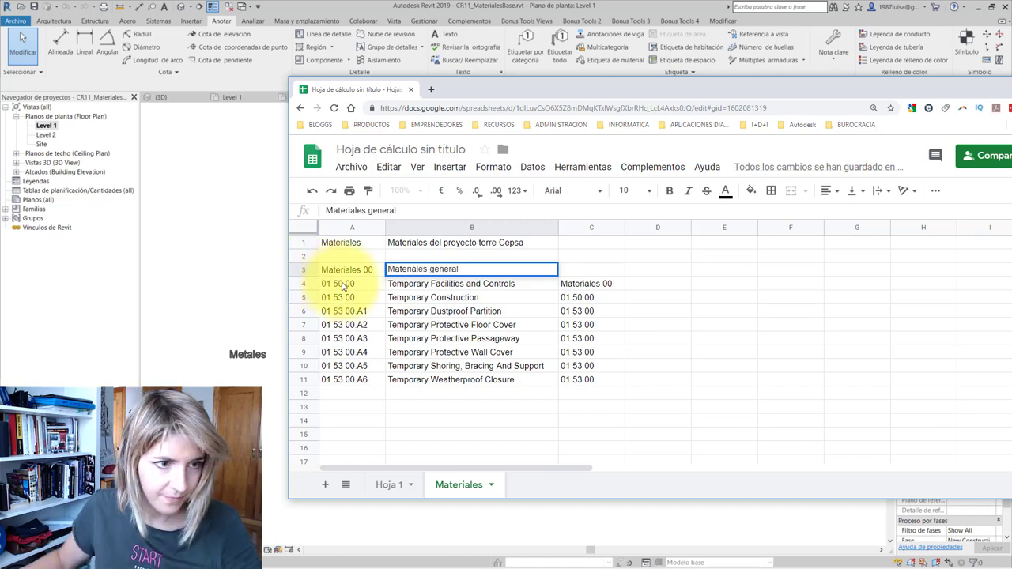
{"action": "left_click", "coordinate": [342, 283]}
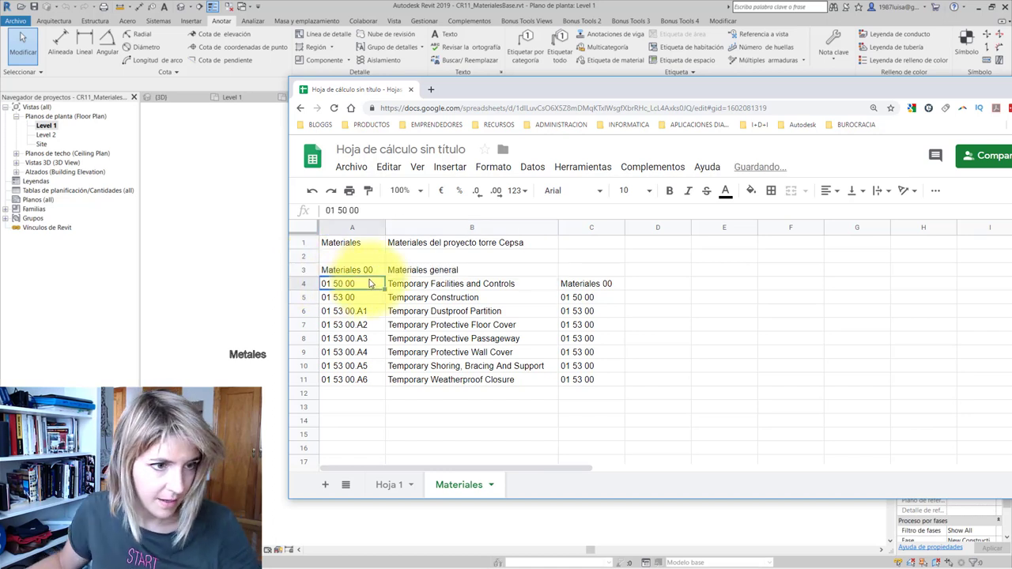
{"action": "left_click_drag", "start_coordinate": [483, 95], "coordinate": [574, 113]}
{"action": "type", "text": "A"}
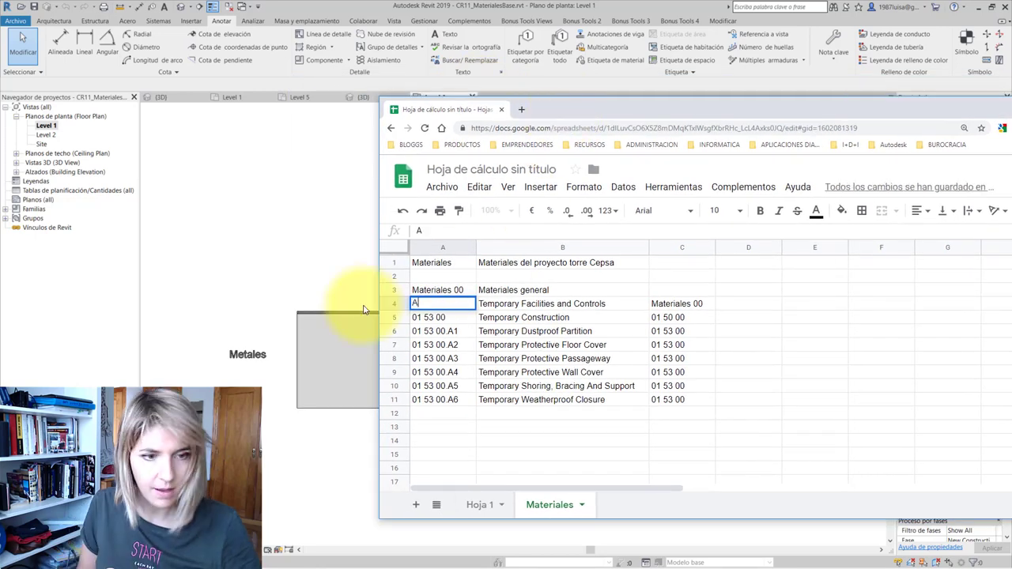
{"action": "key", "text": "Tab"}
{"action": "type", "text": "Metálicos"}
{"action": "key", "text": "Return"}
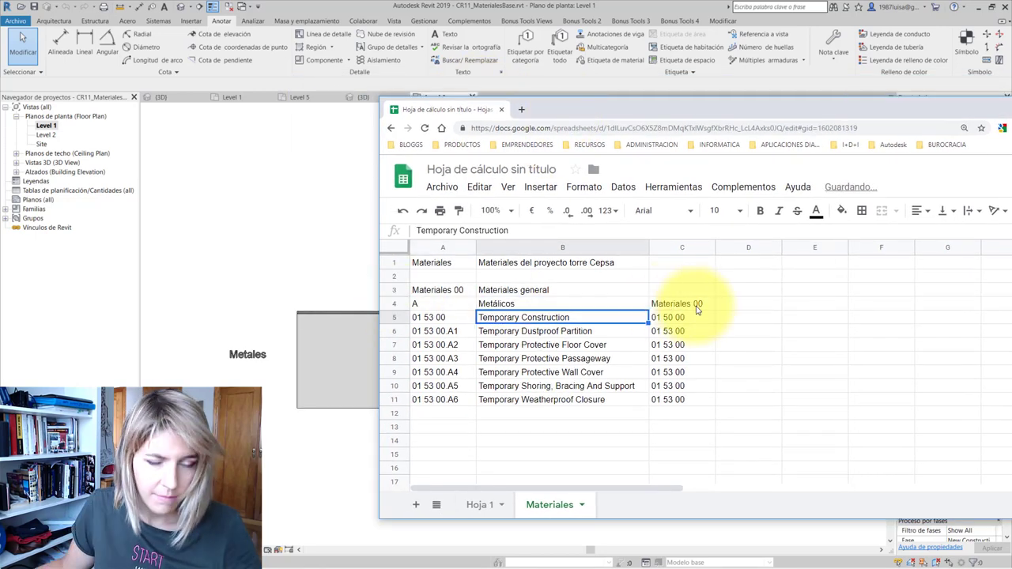
Copy code A from A4 into C5 as the parent code of 01 53 00
{"action": "left_click", "coordinate": [677, 304]}
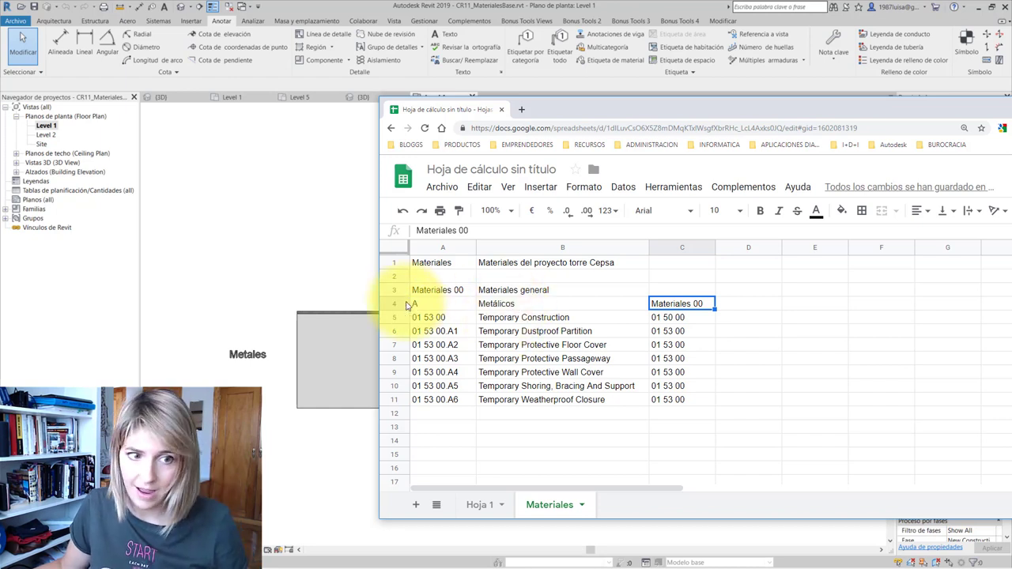
{"action": "left_click", "coordinate": [442, 305]}
{"action": "key", "text": "ctrl+c"}
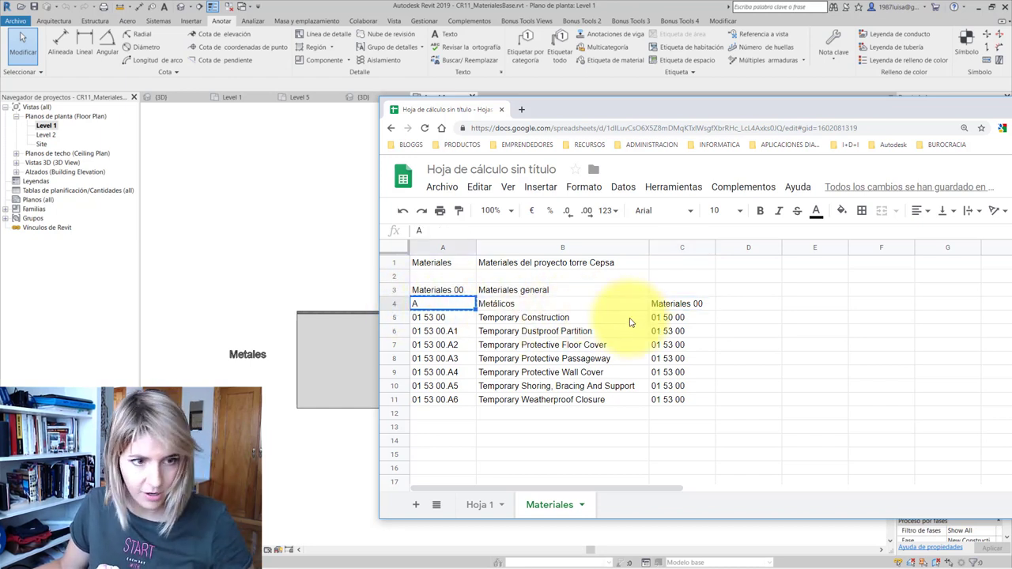
{"action": "left_click", "coordinate": [671, 318]}
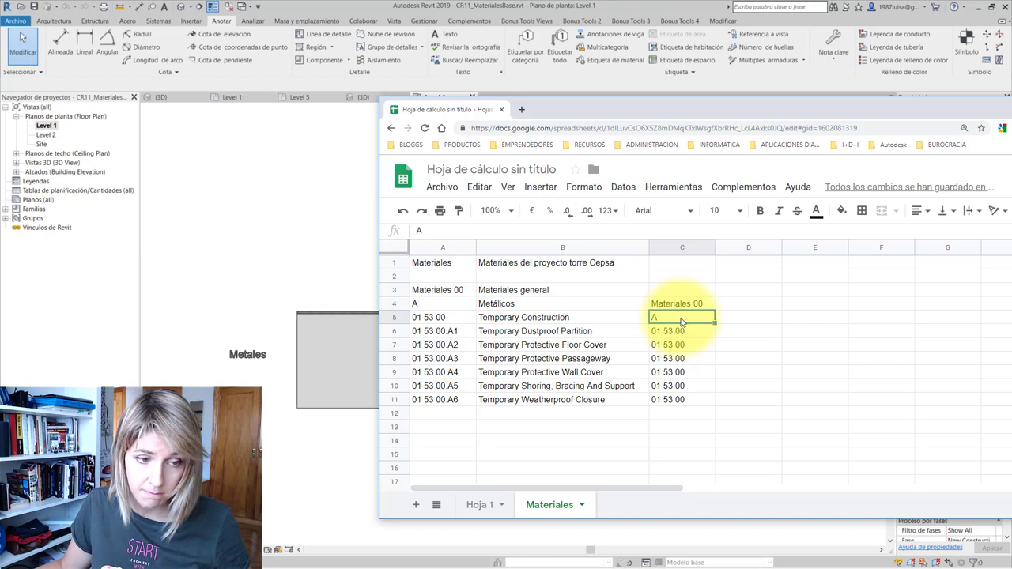
{"action": "key", "text": "ctrl+v"}
Select A5's 01 53 00 code for replacement and pick the Metales floor in Revit
{"action": "left_click", "coordinate": [443, 319]}
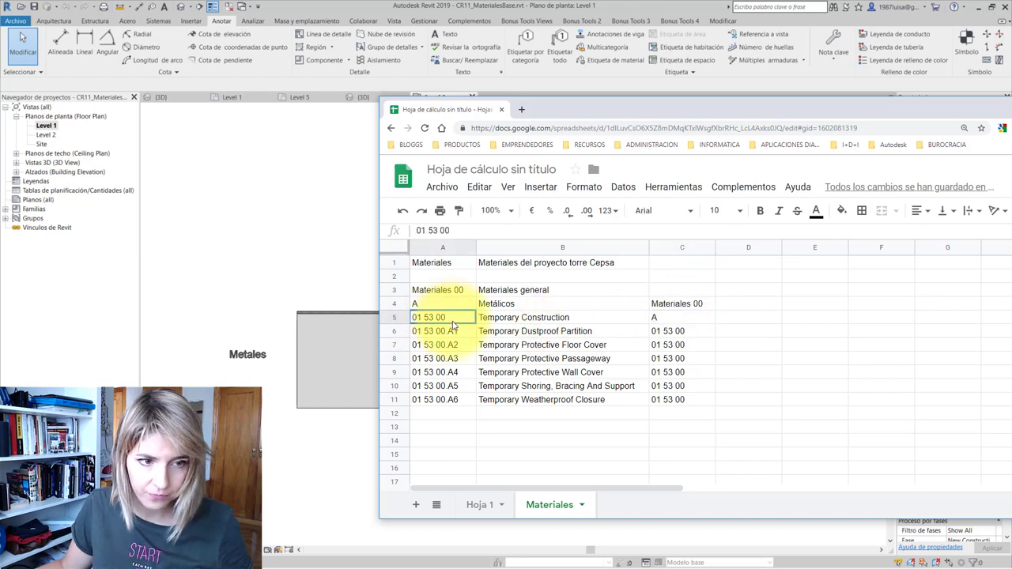
{"action": "left_click_drag", "start_coordinate": [457, 316], "coordinate": [340, 319]}
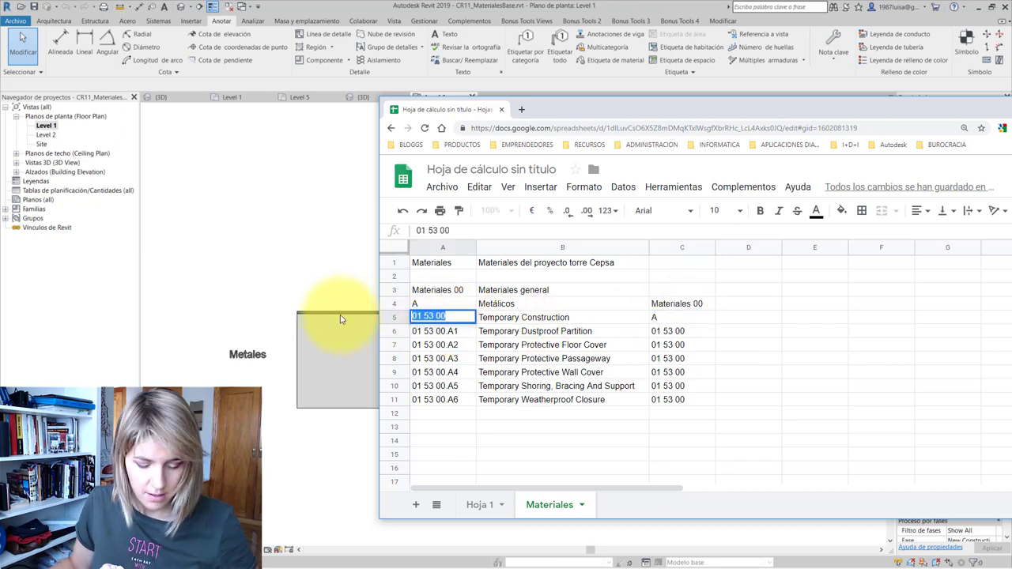
{"action": "type", "text": "A"}
{"action": "left_click", "coordinate": [340, 314]}
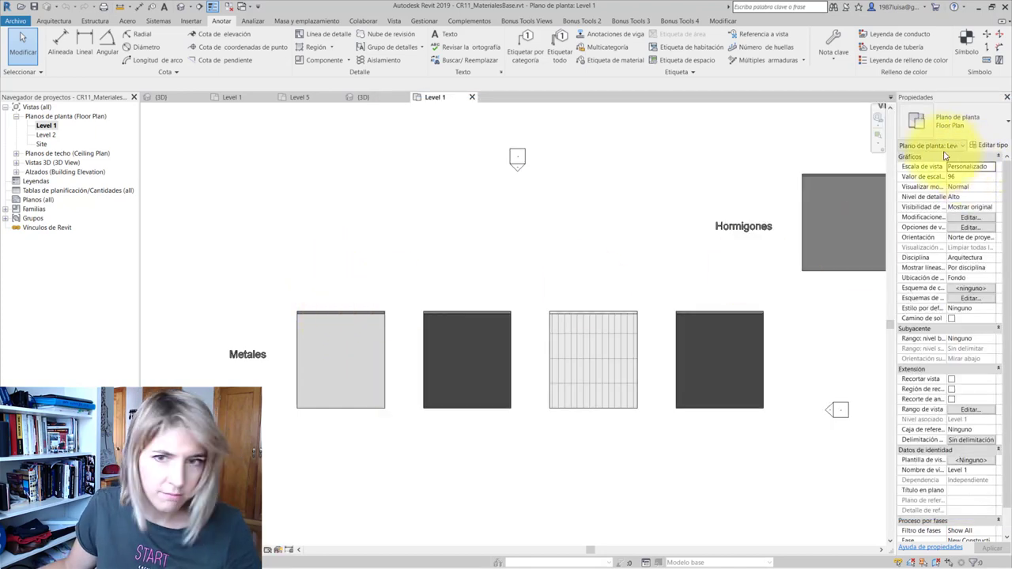
Select each Level 1 metal floor to read its type, such as A2_AceroInoxidable, then return to the sheet
{"action": "left_click", "coordinate": [379, 367]}
{"action": "left_click", "coordinate": [425, 344]}
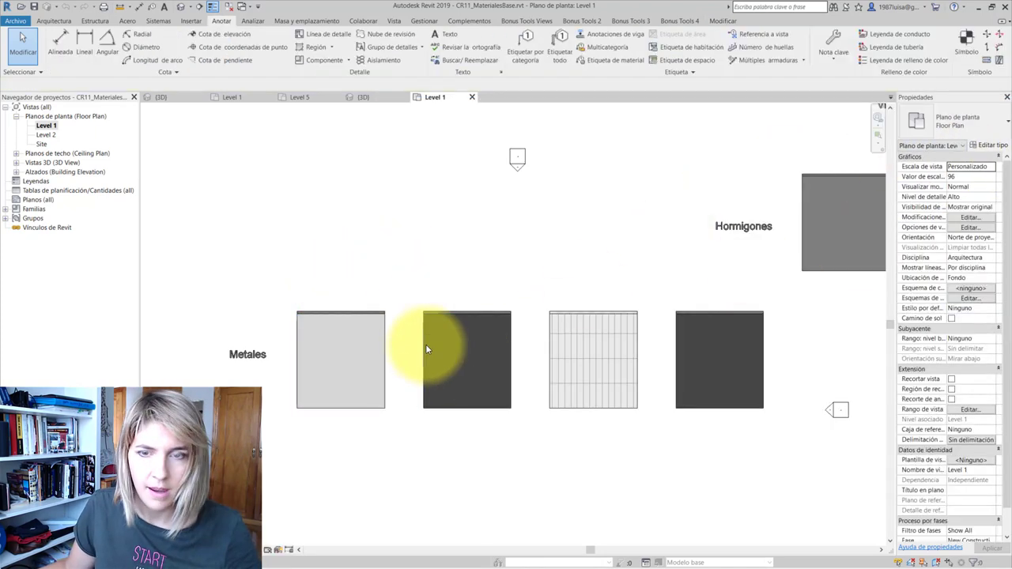
{"action": "left_click", "coordinate": [426, 348]}
{"action": "key", "text": "Escape"}
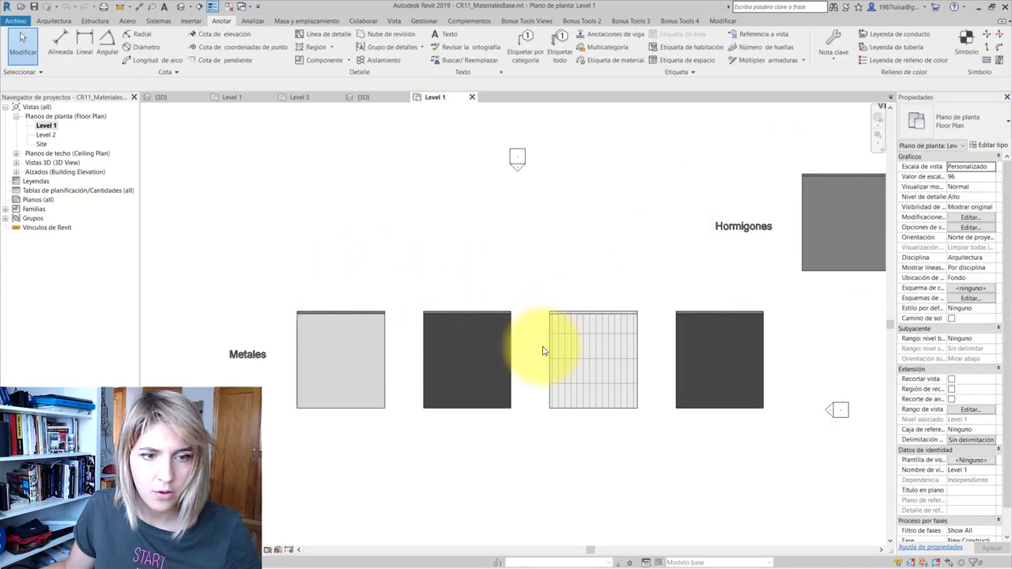
{"action": "left_click", "coordinate": [553, 351]}
{"action": "key", "text": "Escape"}
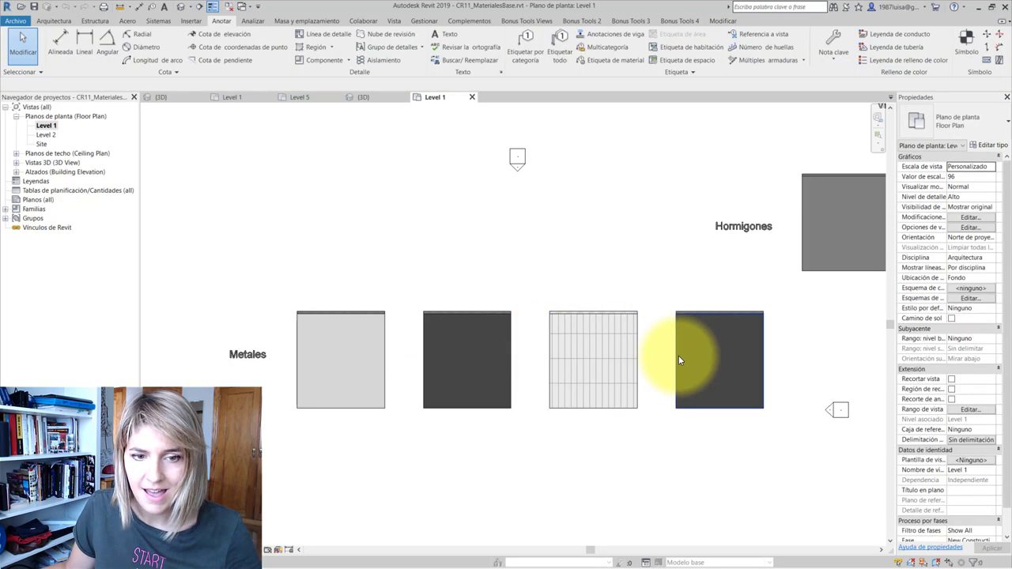
{"action": "left_click", "coordinate": [679, 355]}
{"action": "left_click", "coordinate": [655, 233]}
{"action": "key", "text": "alt+Tab"}
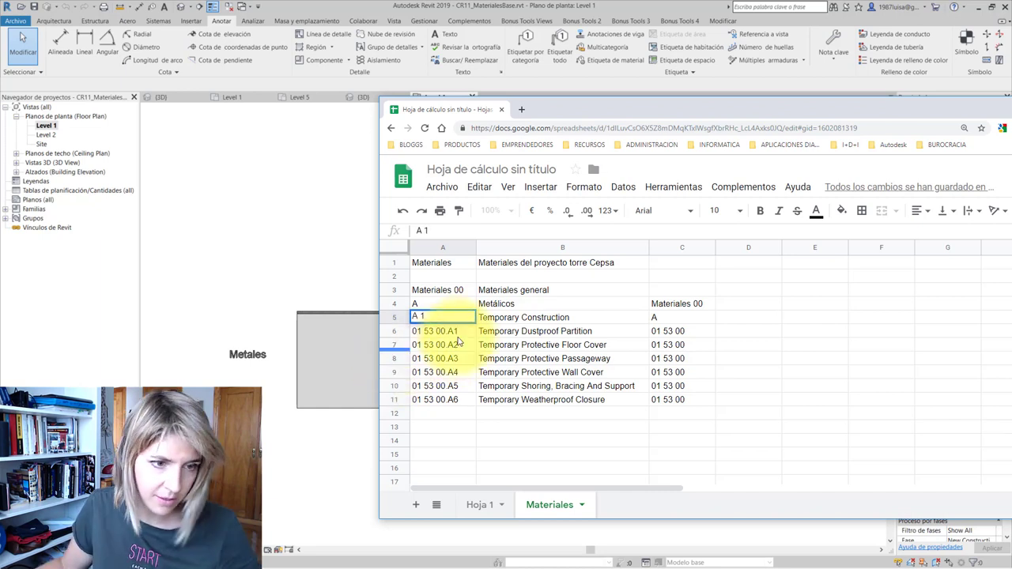
Enter A 1 and A 2 in A5–A6 and fill the series down to A 5 in A9
{"action": "key", "text": "Return"}
{"action": "type", "text": "A 2"}
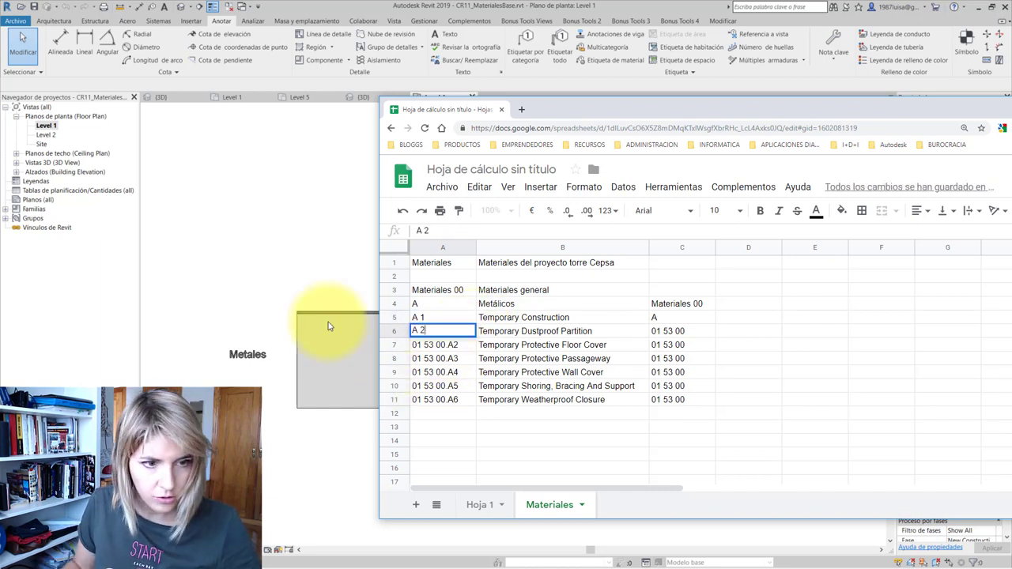
{"action": "left_click", "coordinate": [437, 318]}
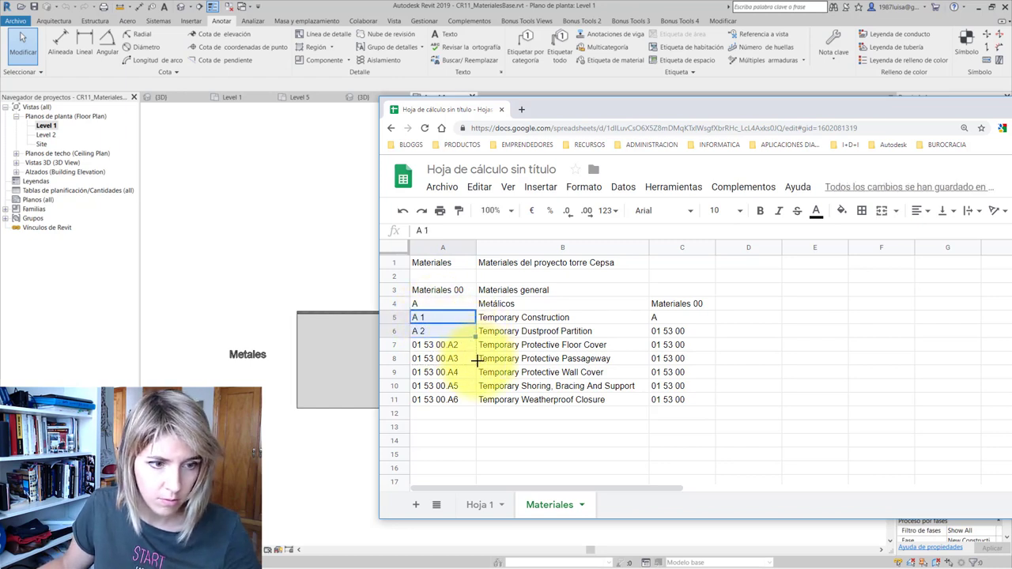
{"action": "left_click_drag", "start_coordinate": [477, 359], "coordinate": [477, 373]}
Fill parent code A down column C from C5 to C9
{"action": "left_click", "coordinate": [427, 373]}
{"action": "key", "text": "Right"}
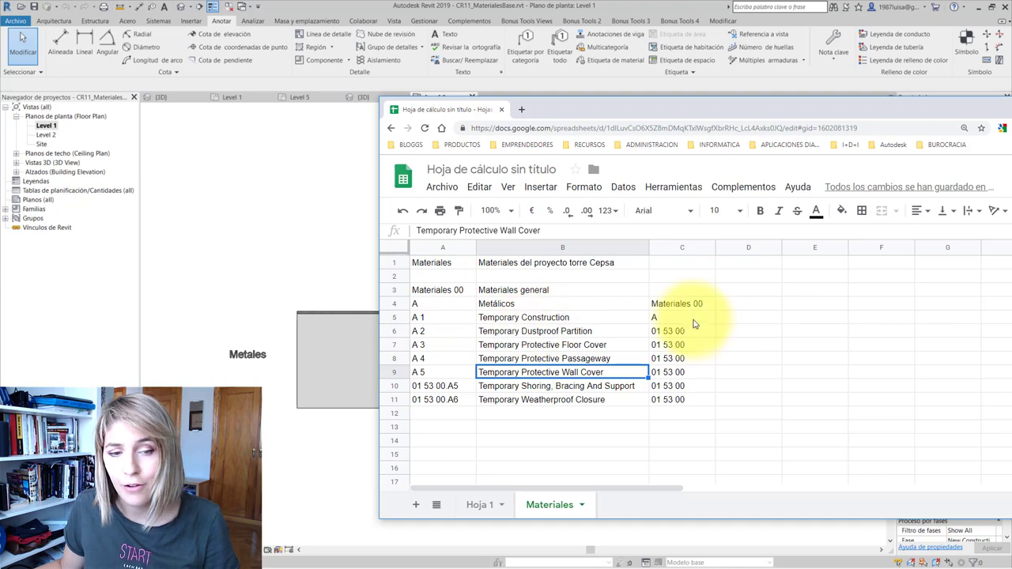
{"action": "left_click", "coordinate": [696, 320]}
{"action": "left_click_drag", "start_coordinate": [714, 325], "coordinate": [713, 374]}
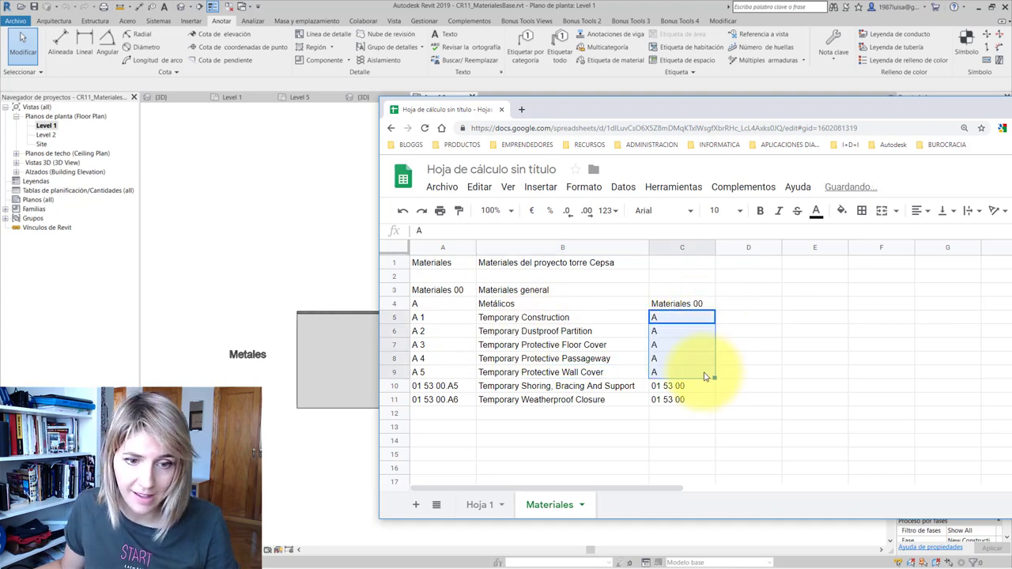
Check the first metal floor's type in Revit and rename B5 to Aluminio
{"action": "left_click", "coordinate": [286, 362]}
{"action": "left_click", "coordinate": [343, 348]}
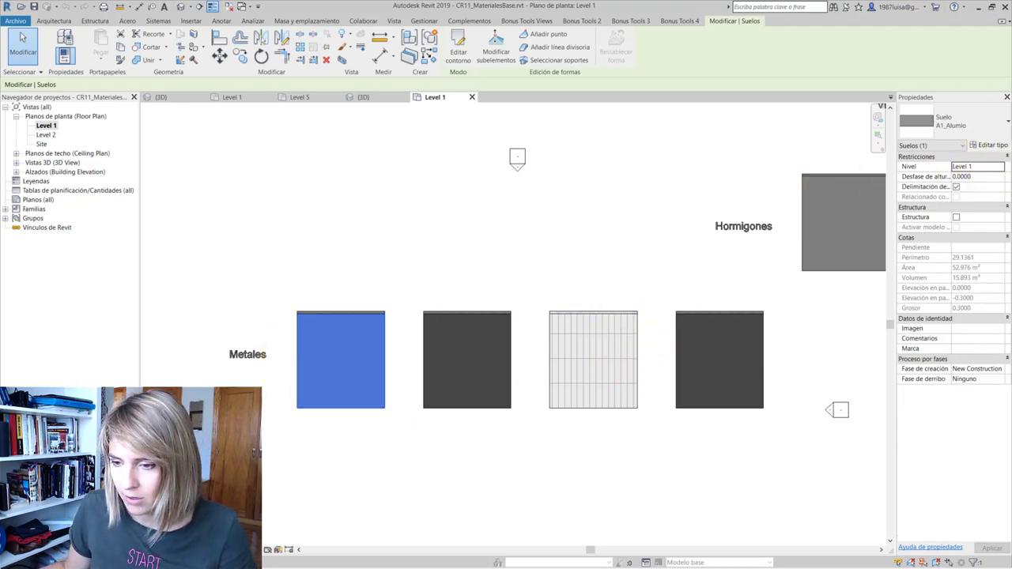
{"action": "key", "text": "alt+Tab"}
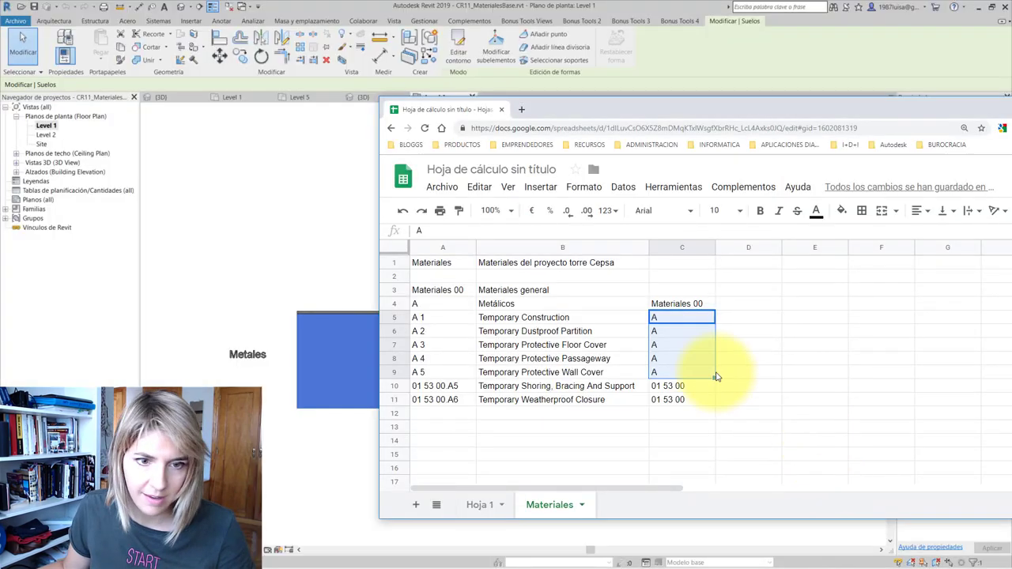
{"action": "left_click", "coordinate": [576, 319]}
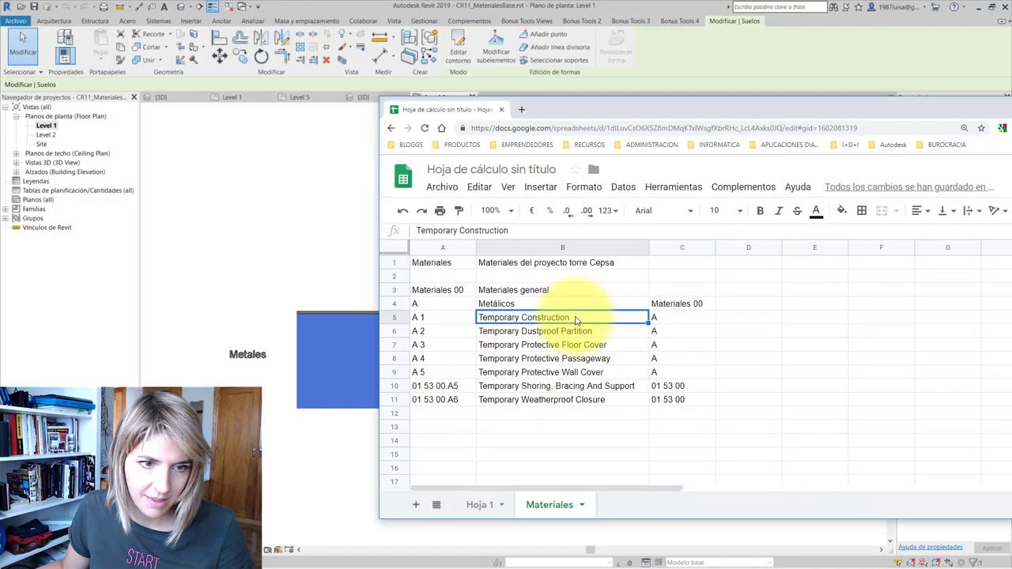
{"action": "double_click", "coordinate": [576, 320]}
{"action": "key", "text": "ctrl+a"}
{"action": "type", "text": "Aluminio"}
{"action": "key", "text": "alt+Tab"}
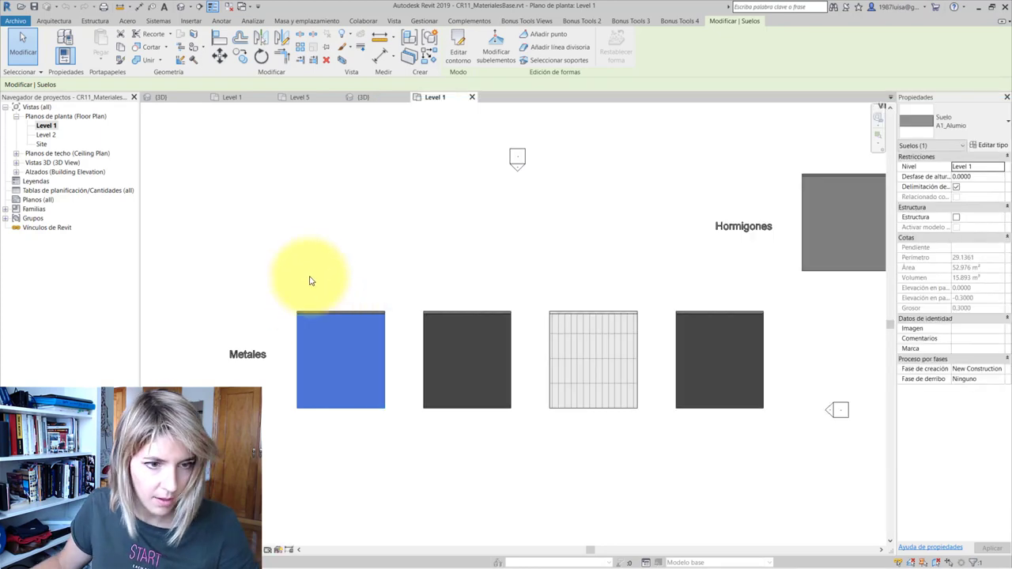
Read the other metal floor types in Revit and enter the Acero Inoxidable and Acero Inoxidable Plata names
{"action": "left_click", "coordinate": [459, 329]}
{"action": "left_click", "coordinate": [424, 327]}
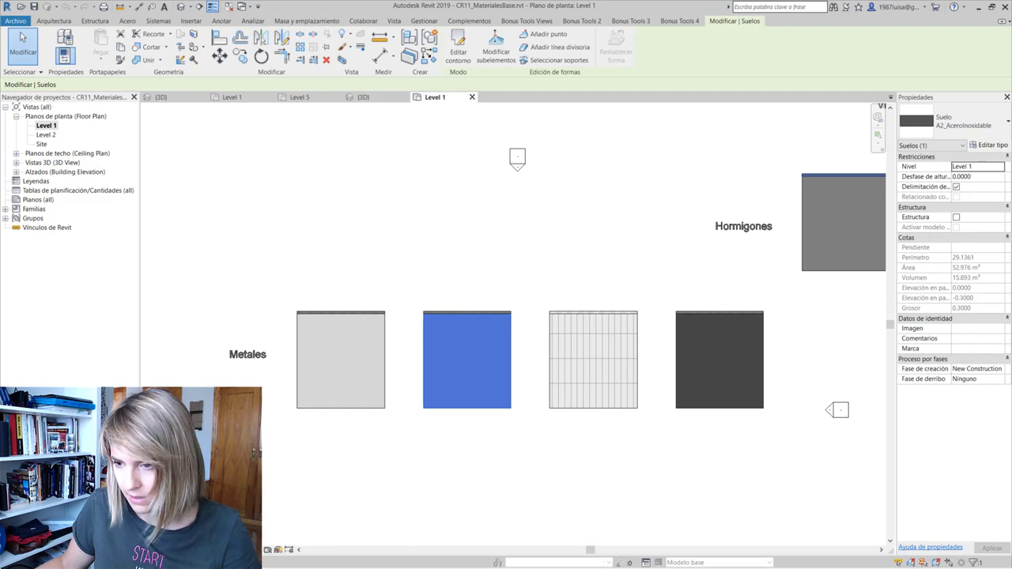
{"action": "key", "text": "alt+Tab"}
{"action": "type", "text": "Ace"}
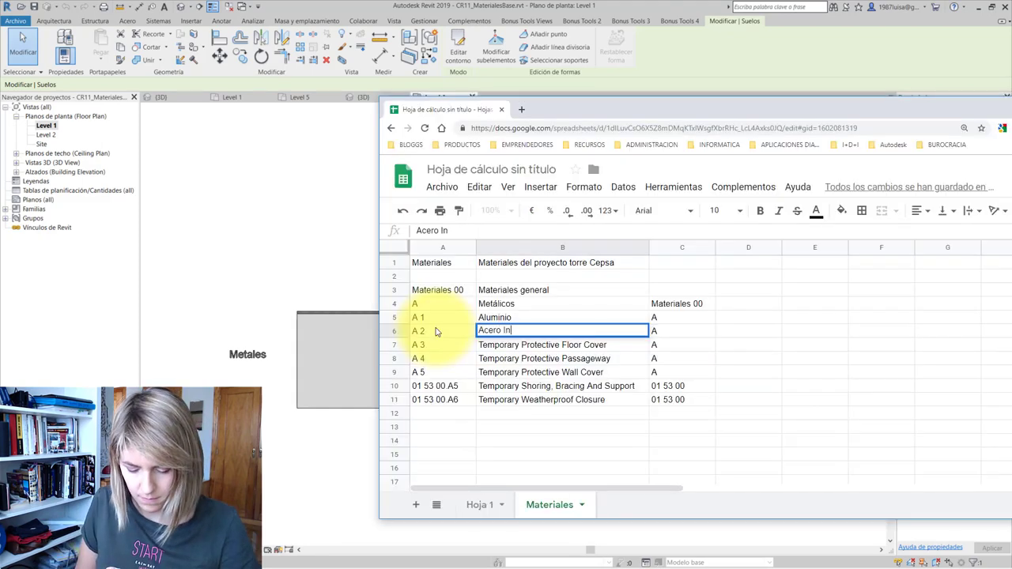
{"action": "key", "text": "alt+Tab"}
{"action": "key", "text": "Escape"}
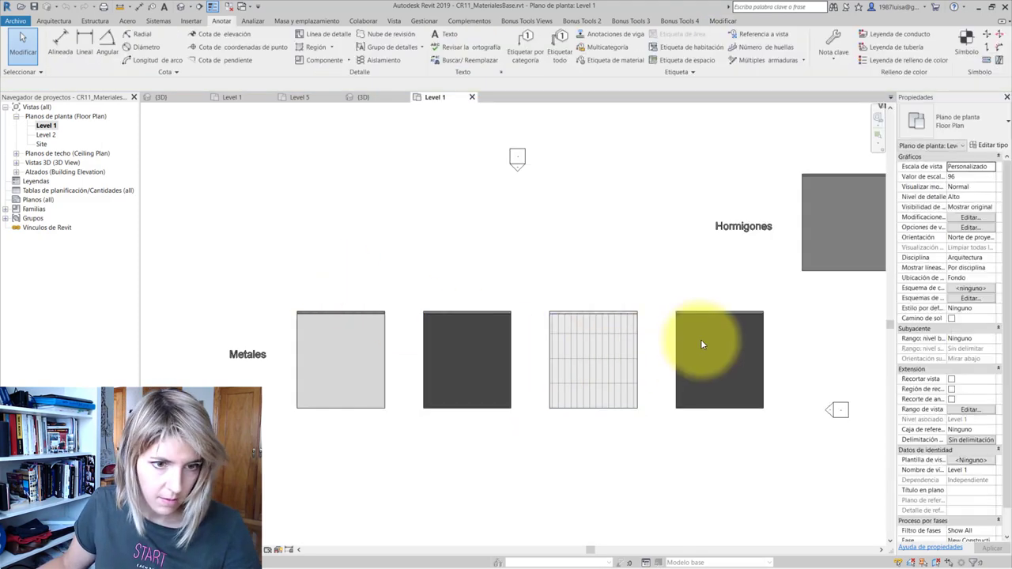
{"action": "left_click", "coordinate": [636, 348]}
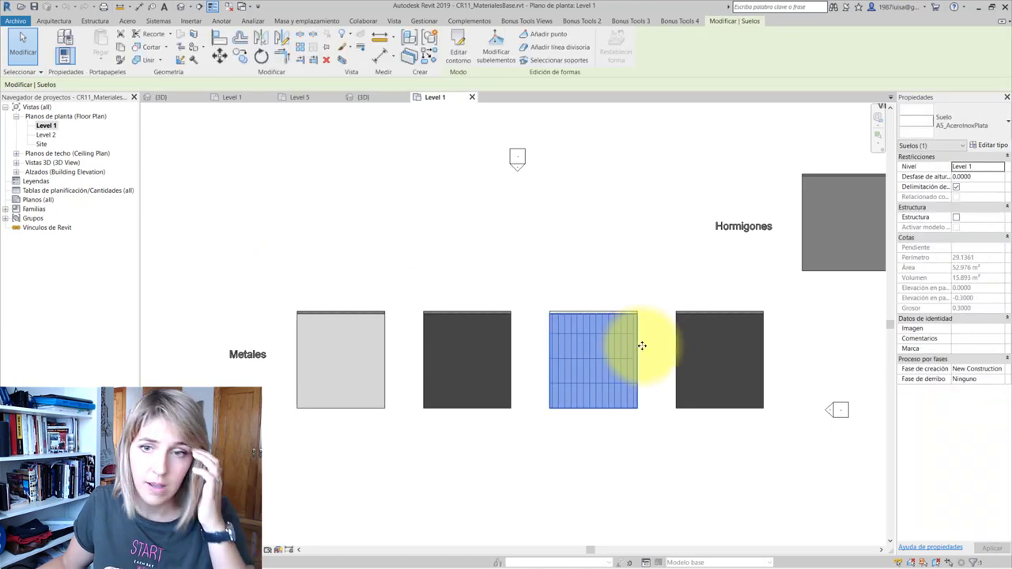
{"action": "key", "text": "alt+Tab"}
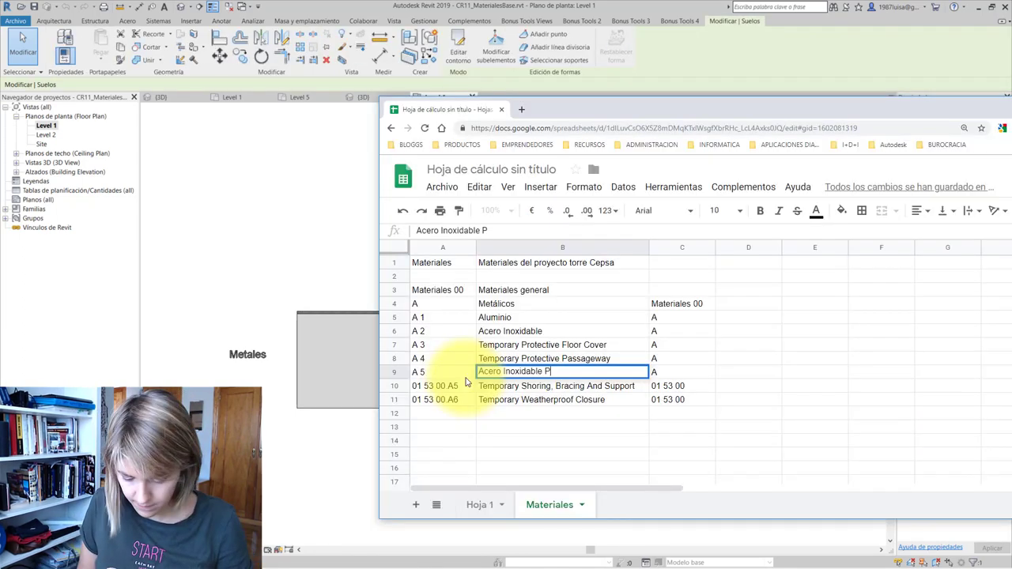
Clear the old names in B7 and B8 and enter Cobre and Hierro
{"action": "left_click", "coordinate": [524, 348]}
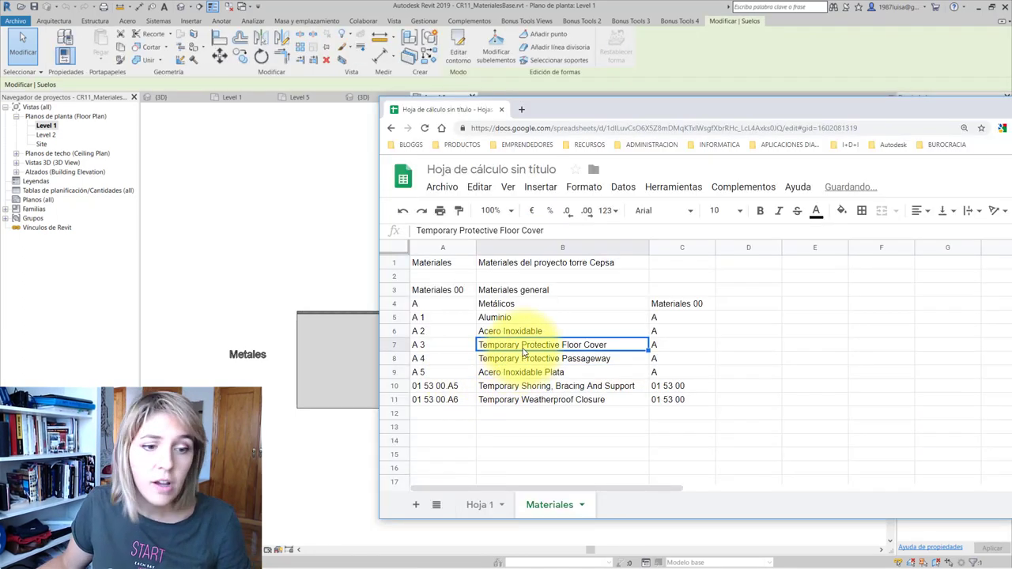
{"action": "left_click_drag", "start_coordinate": [526, 359], "coordinate": [527, 362]}
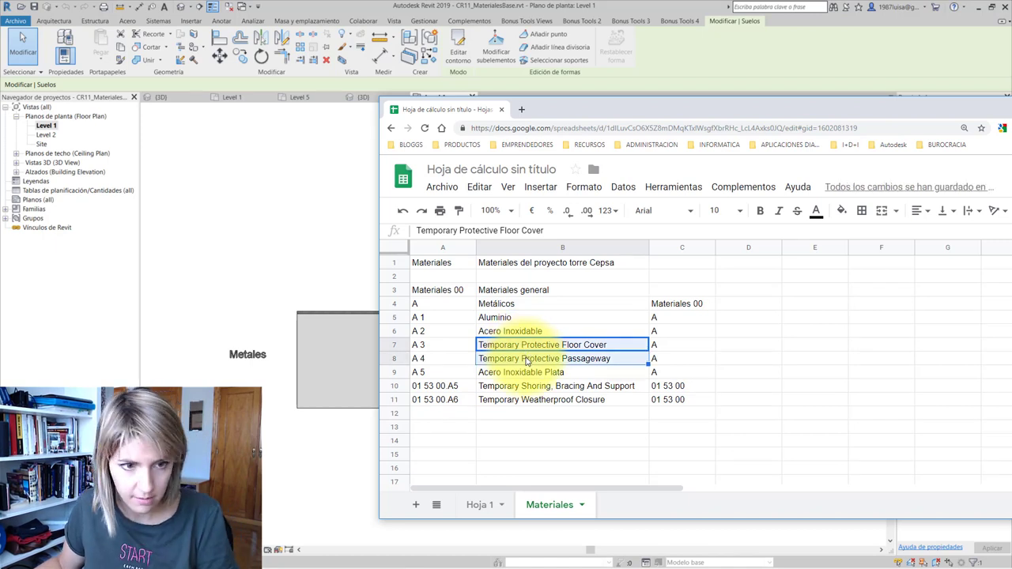
{"action": "key", "text": "Delete"}
{"action": "type", "text": "Cobre"}
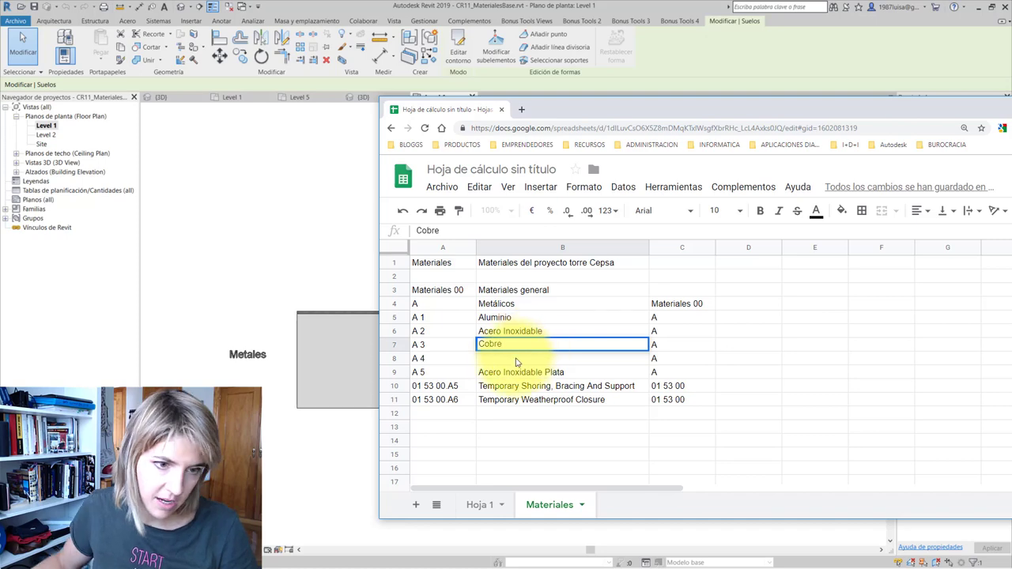
{"action": "key", "text": "Return"}
{"action": "type", "text": "Hierro"}
{"action": "key", "text": "Return"}
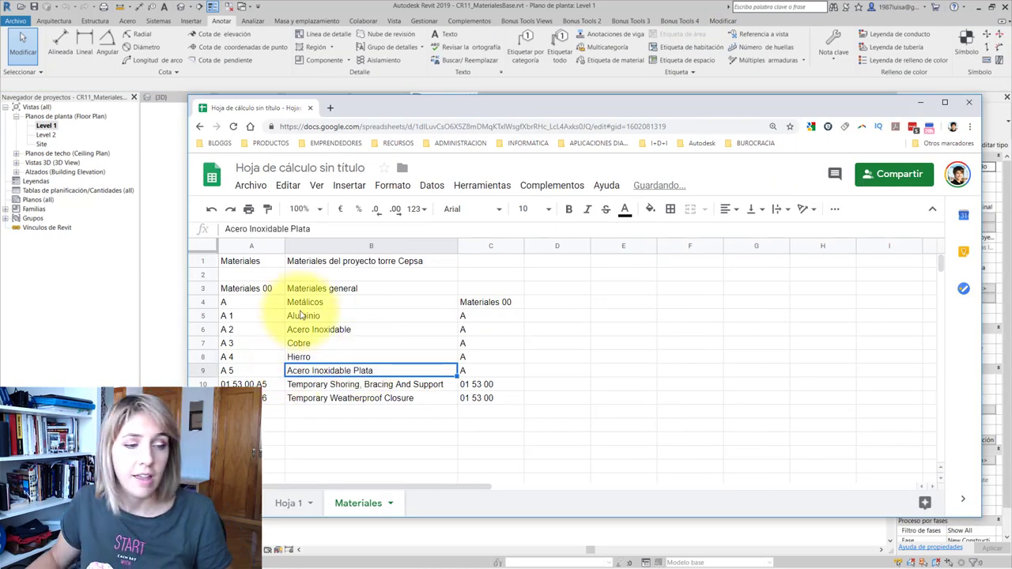
{"action": "left_click", "coordinate": [280, 384]}
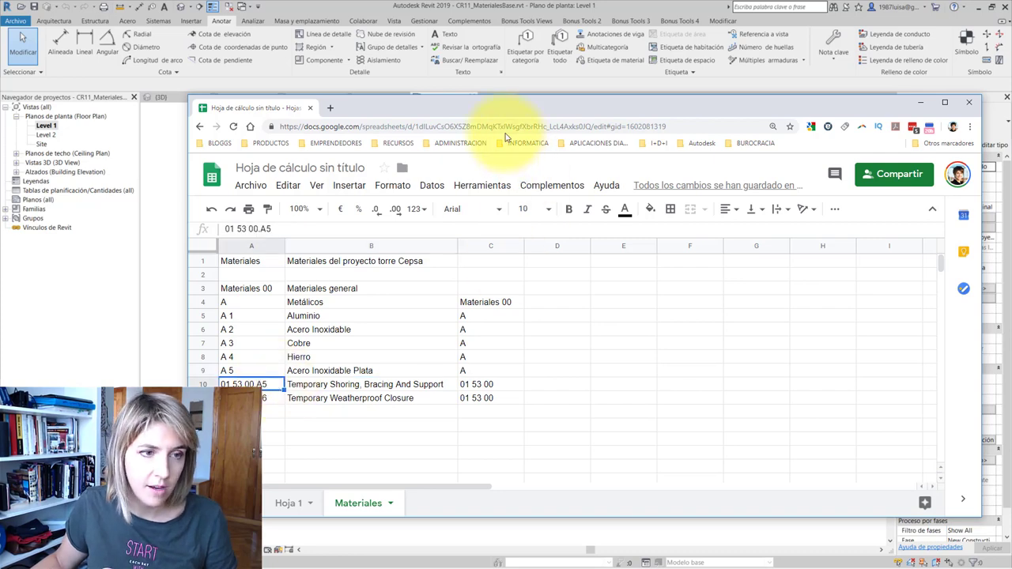
Select the glass floor beside Vidrios in the Revit plan to read its type, V1_VidrioReforzado
{"action": "left_click_drag", "start_coordinate": [484, 109], "coordinate": [456, 431]}
{"action": "left_click", "coordinate": [430, 237]}
{"action": "scroll", "coordinate": [429, 237], "scroll_direction": "down", "scroll_amount": 4}
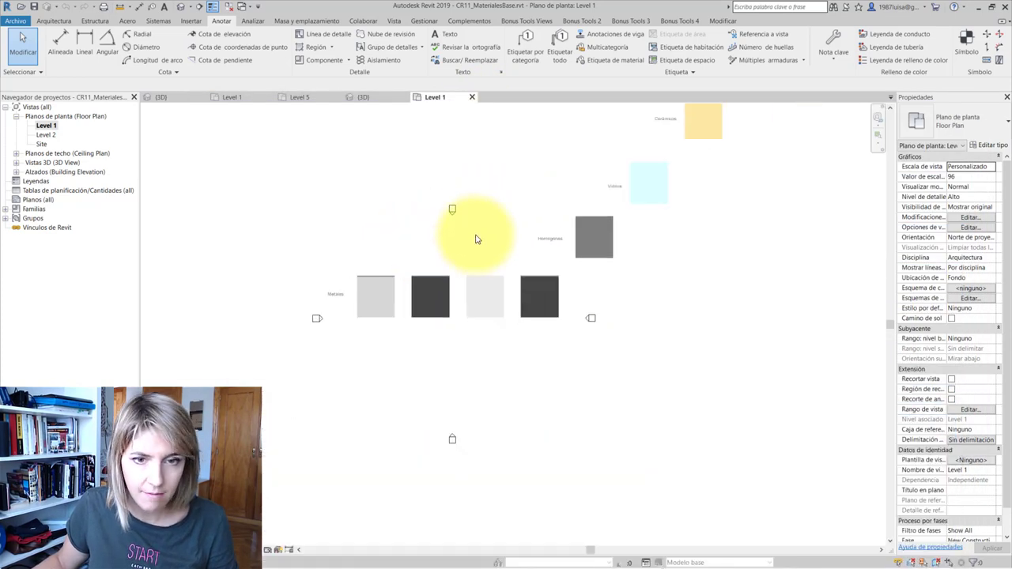
{"action": "scroll", "coordinate": [641, 192], "scroll_direction": "up", "scroll_amount": 2}
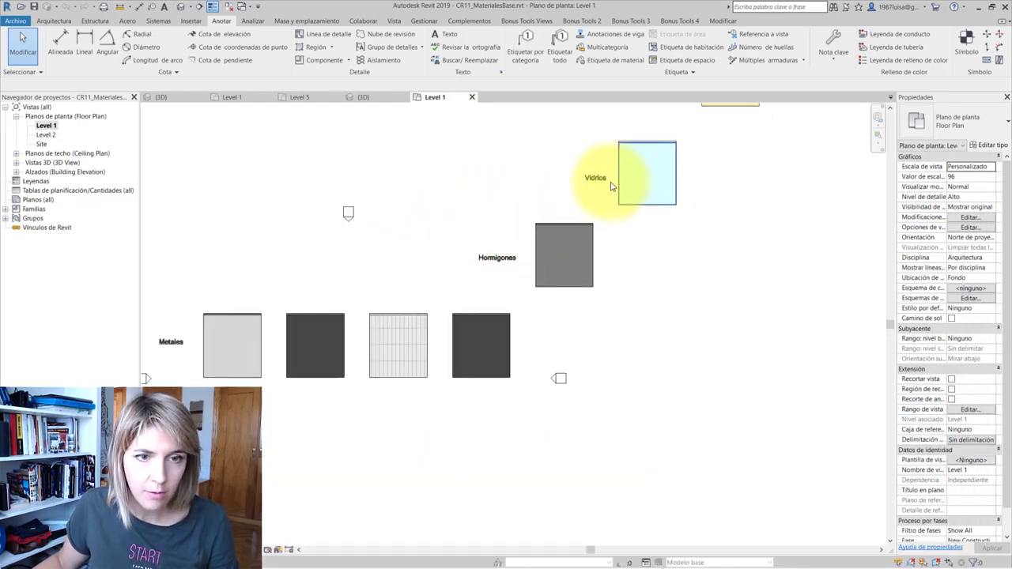
{"action": "left_click", "coordinate": [585, 181]}
{"action": "left_click", "coordinate": [605, 199]}
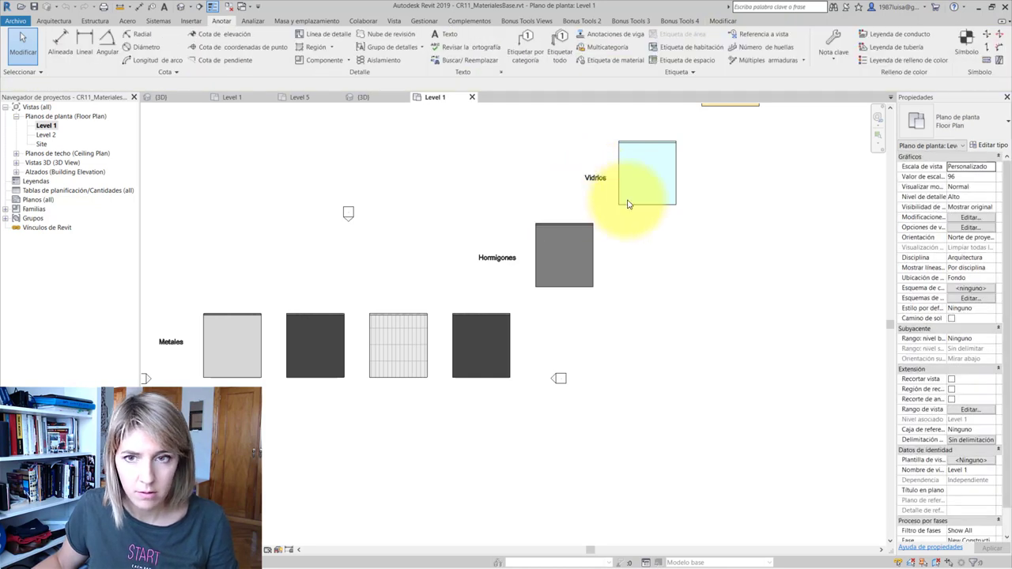
{"action": "left_click", "coordinate": [620, 202]}
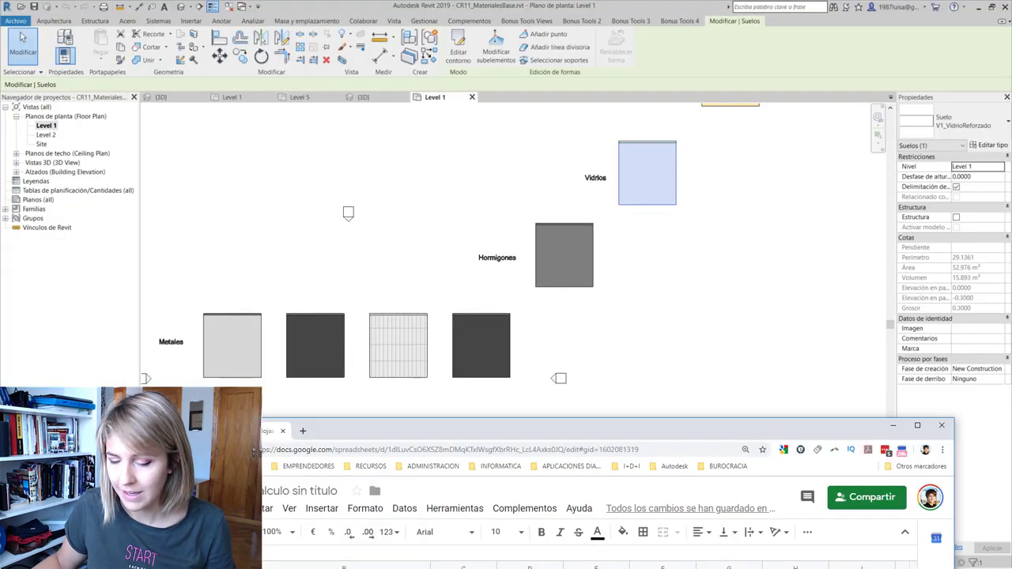
{"action": "left_click_drag", "start_coordinate": [693, 454], "coordinate": [638, 100]}
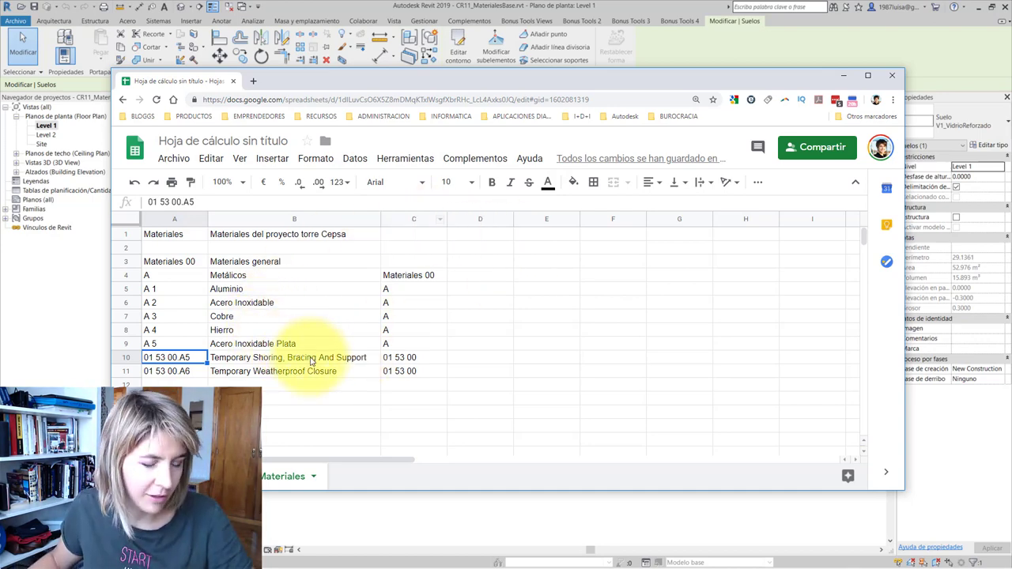
Paste Materiales 00 from C4 into C10 as row 10's parent code
{"action": "double_click", "coordinate": [419, 360]}
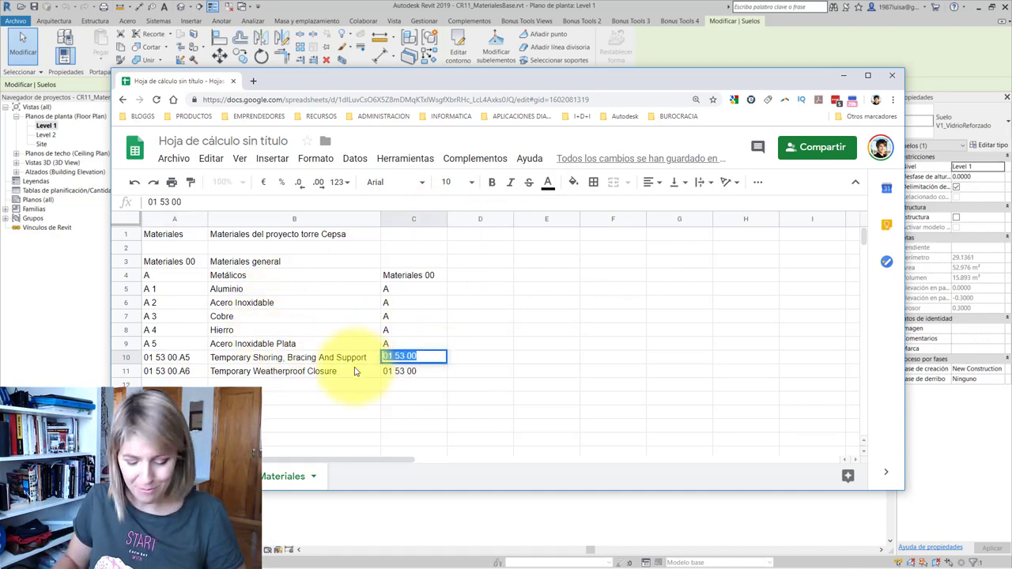
{"action": "type", "text": "V"}
{"action": "key", "text": "BackSpace"}
{"action": "left_click", "coordinate": [414, 273]}
{"action": "key", "text": "ctrl+c"}
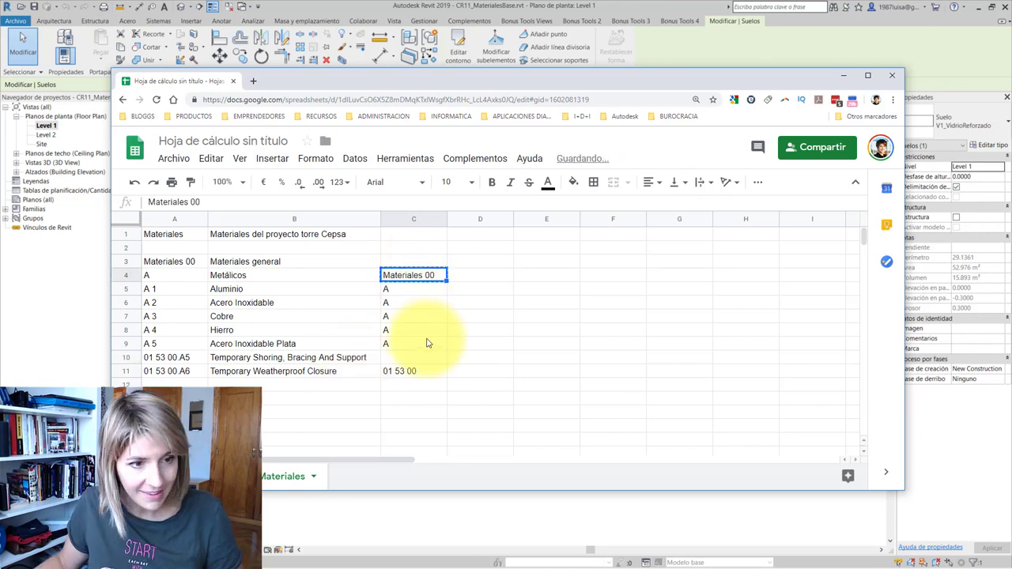
{"action": "left_click", "coordinate": [423, 360]}
{"action": "key", "text": "ctrl+v"}
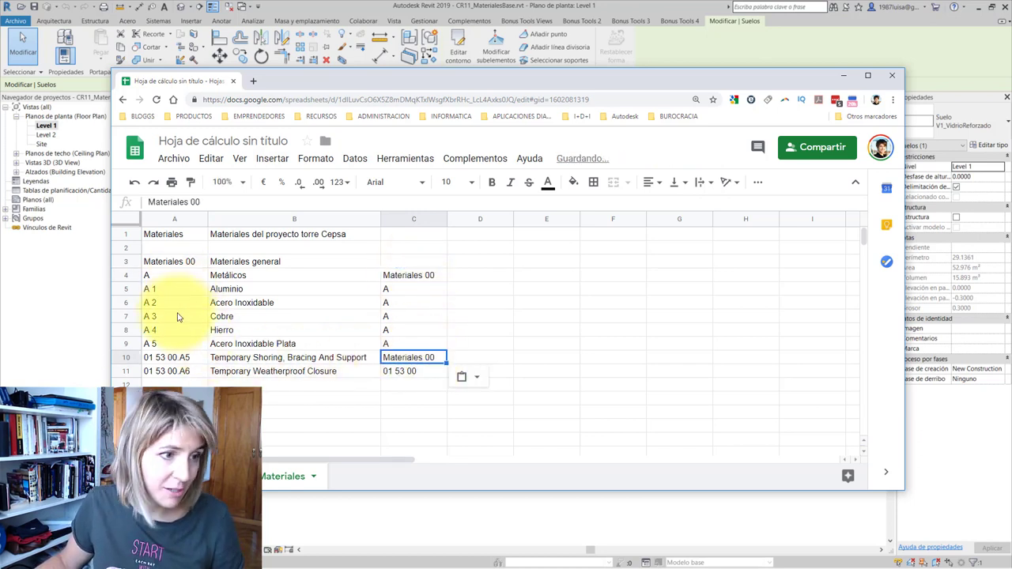
Set row 10 to code V with description Vidrios
{"action": "left_click", "coordinate": [170, 357]}
{"action": "left_click_drag", "start_coordinate": [190, 357], "coordinate": [108, 377]}
{"action": "type", "text": "V"}
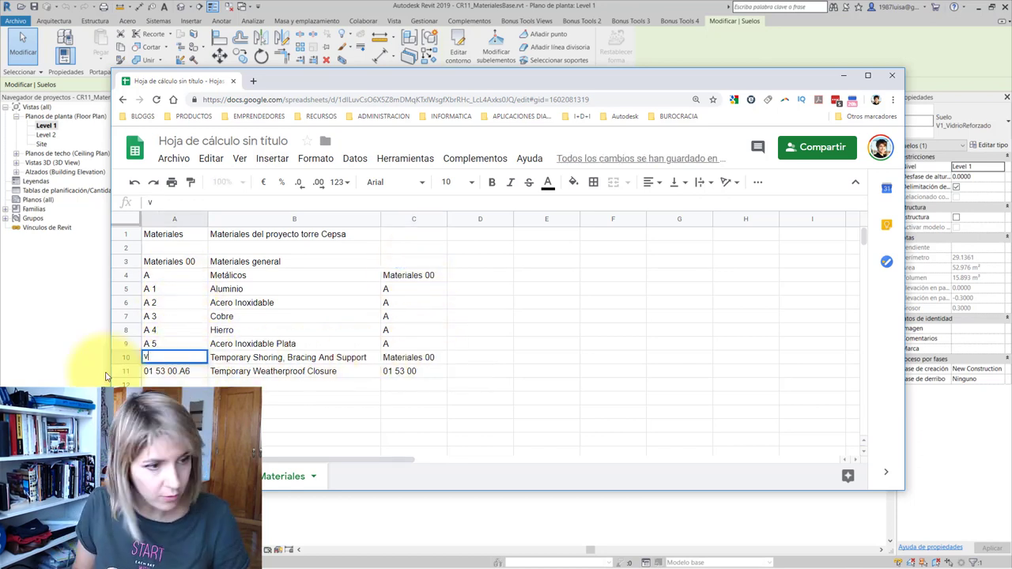
{"action": "left_click", "coordinate": [245, 360]}
{"action": "double_click", "coordinate": [367, 357]}
{"action": "left_click_drag", "start_coordinate": [367, 357], "coordinate": [211, 358]}
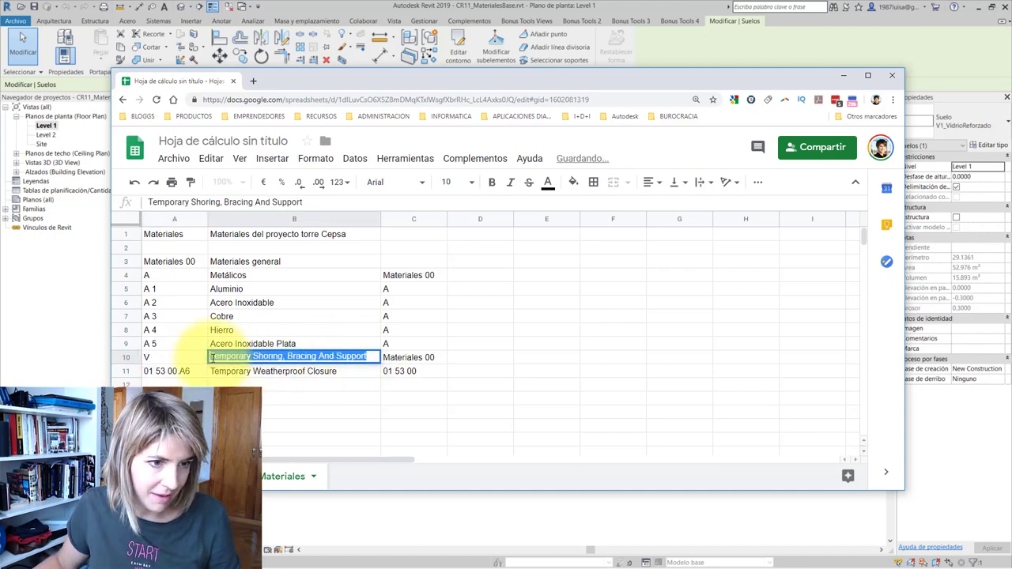
{"action": "type", "text": "Vidrios"}
{"action": "left_click", "coordinate": [170, 371]}
Copy A 1 into A11 and change it to V 1
{"action": "left_click", "coordinate": [162, 290]}
{"action": "key", "text": "ctrl+c"}
{"action": "left_click", "coordinate": [154, 371]}
{"action": "key", "text": "ctrl+v"}
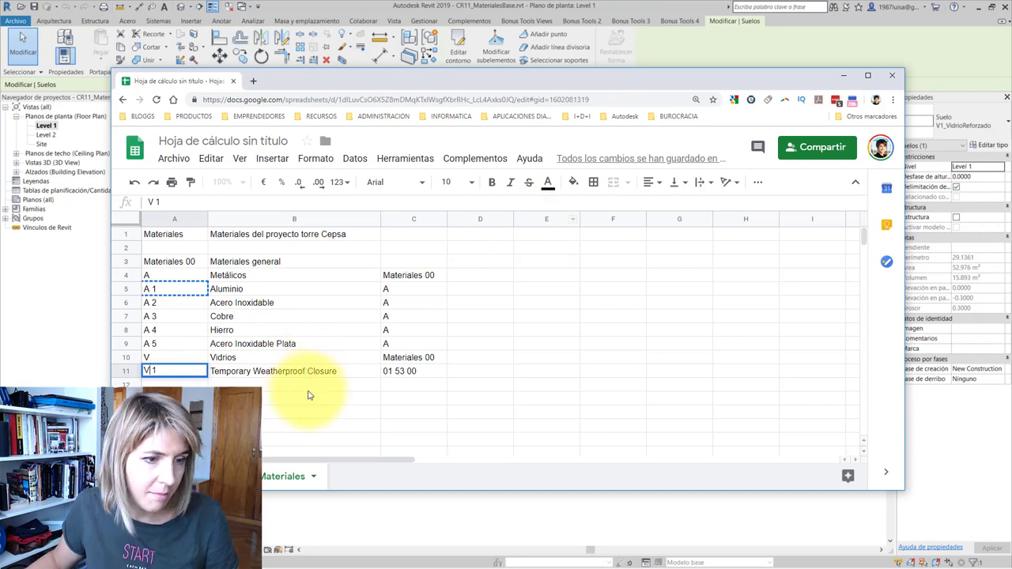
{"action": "left_click", "coordinate": [356, 384]}
{"action": "left_click", "coordinate": [404, 383]}
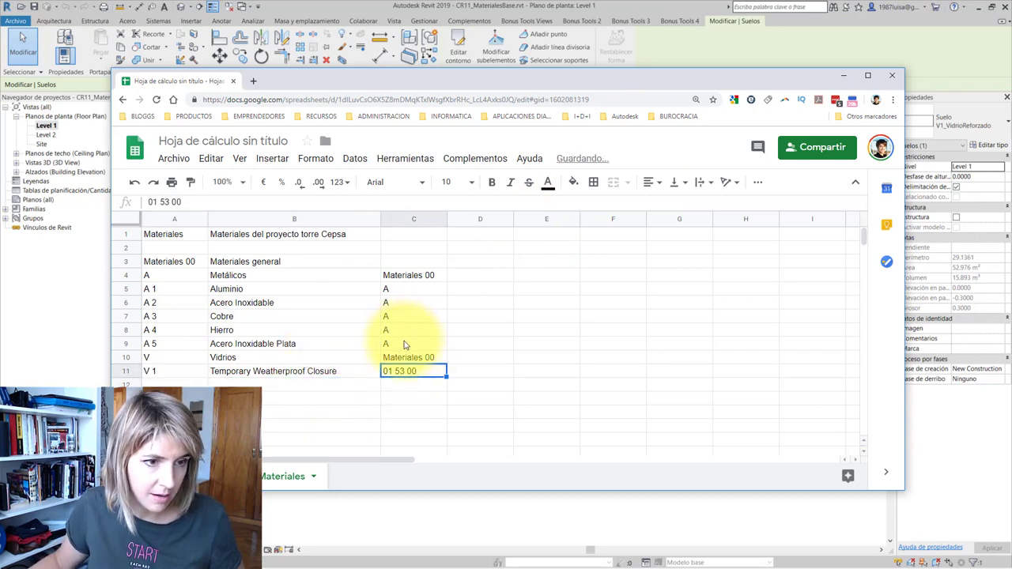
Copy V from A10 as the parent code for row 11
{"action": "left_click", "coordinate": [170, 357]}
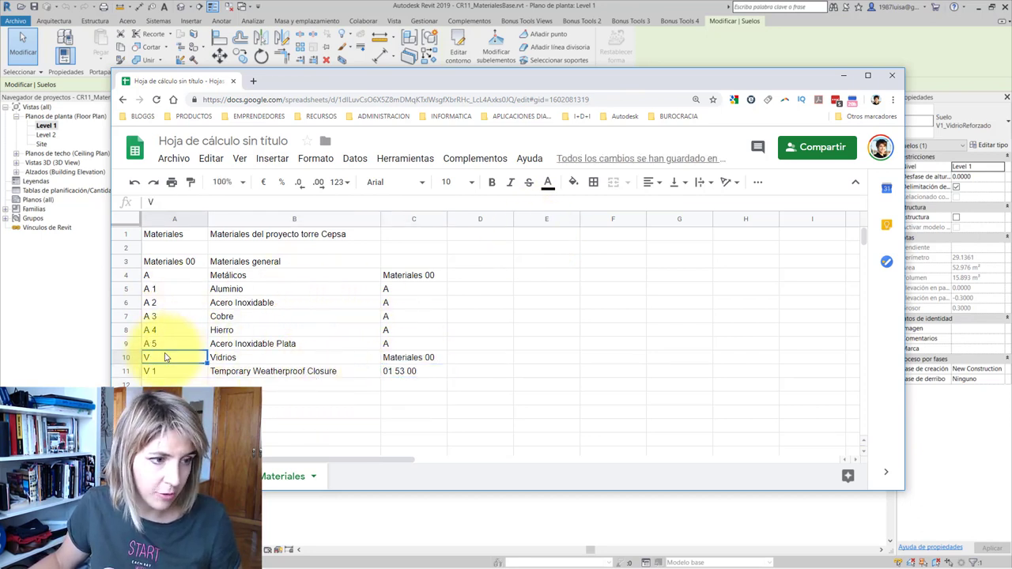
{"action": "key", "text": "ctrl+c"}
{"action": "left_click", "coordinate": [409, 357]}
{"action": "left_click", "coordinate": [269, 371]}
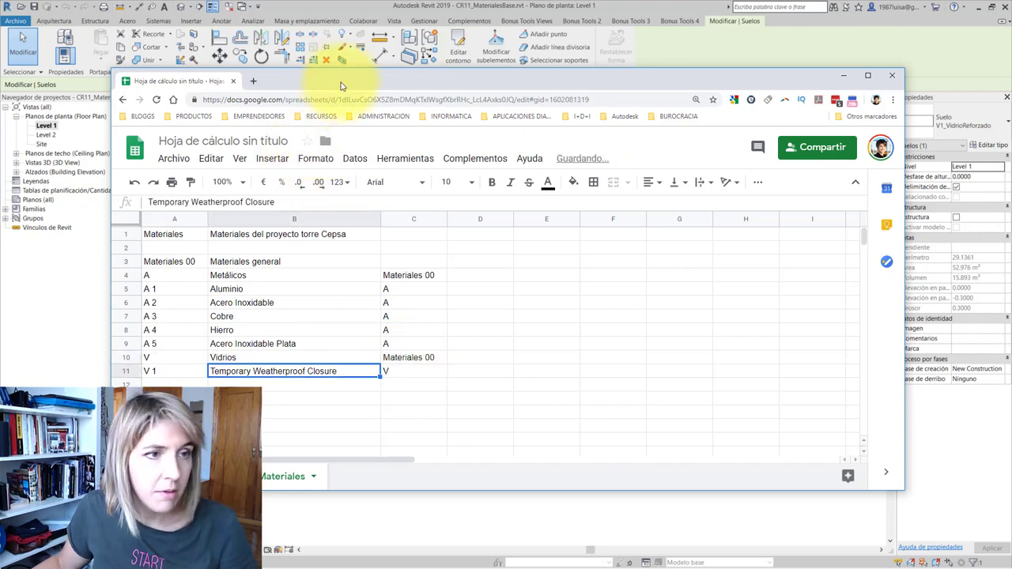
Check the glass floor's type properties in Revit and type Vidrio Reforzado in B11
{"action": "left_click_drag", "start_coordinate": [338, 79], "coordinate": [373, 373]}
{"action": "left_click", "coordinate": [414, 208]}
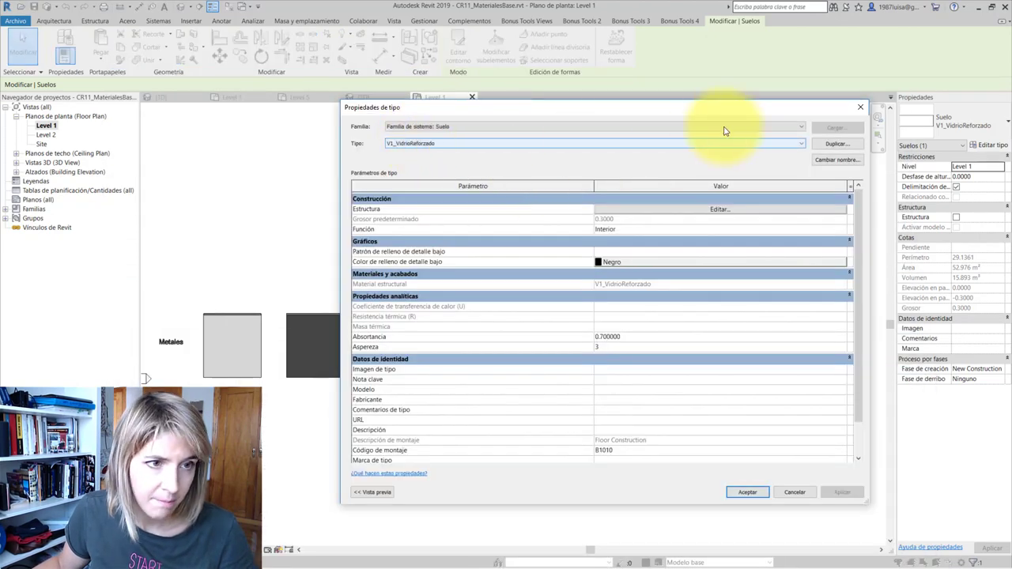
{"action": "left_click", "coordinate": [860, 107]}
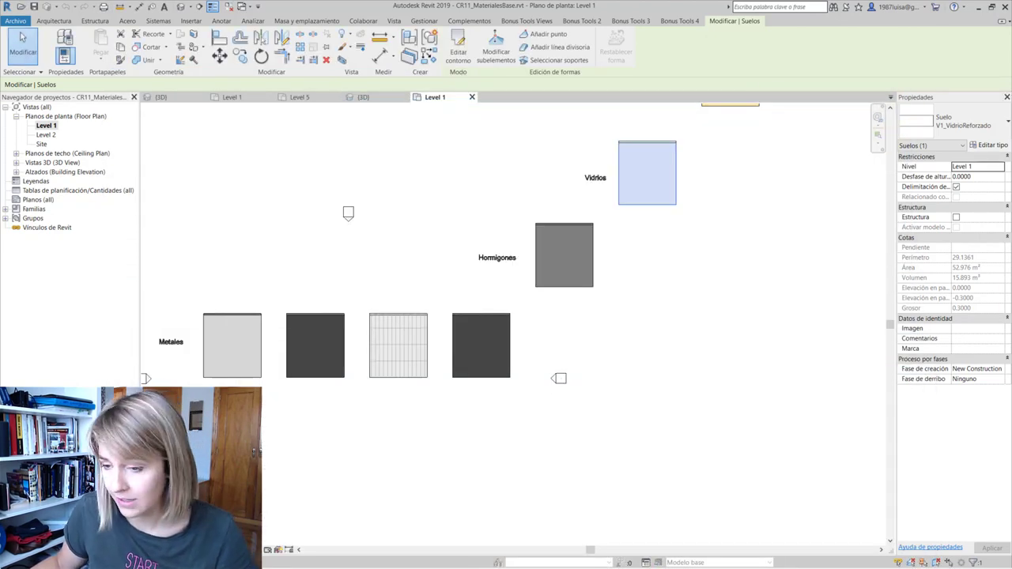
{"action": "key", "text": "alt+Tab"}
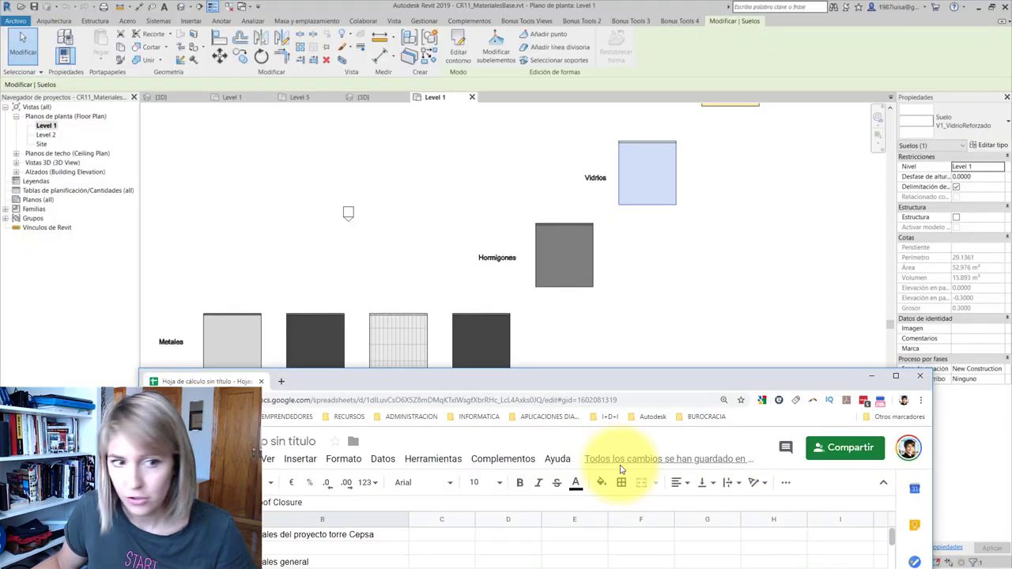
{"action": "left_click_drag", "start_coordinate": [511, 395], "coordinate": [545, 76]}
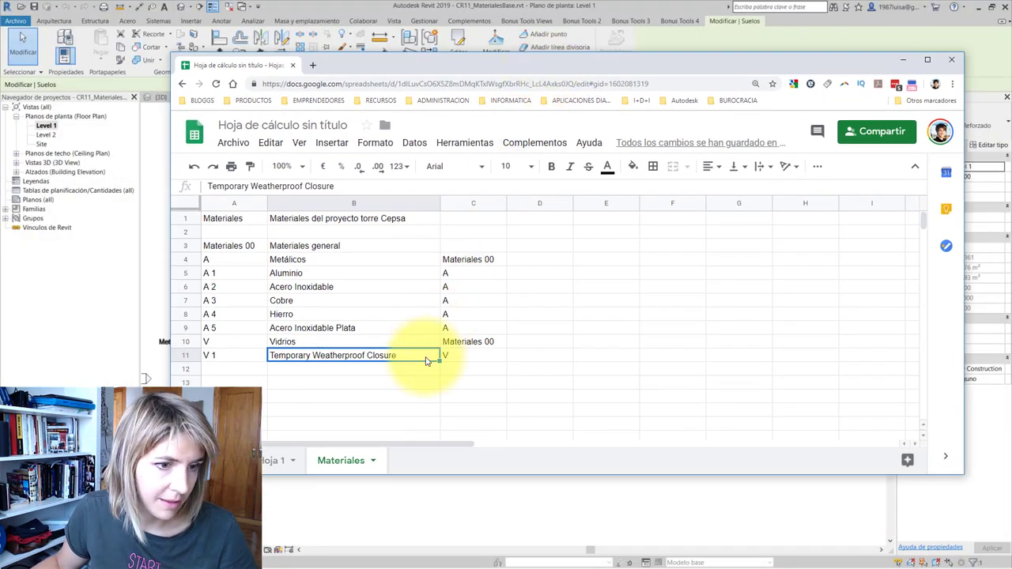
{"action": "type", "text": "Vidrio Reforzado"}
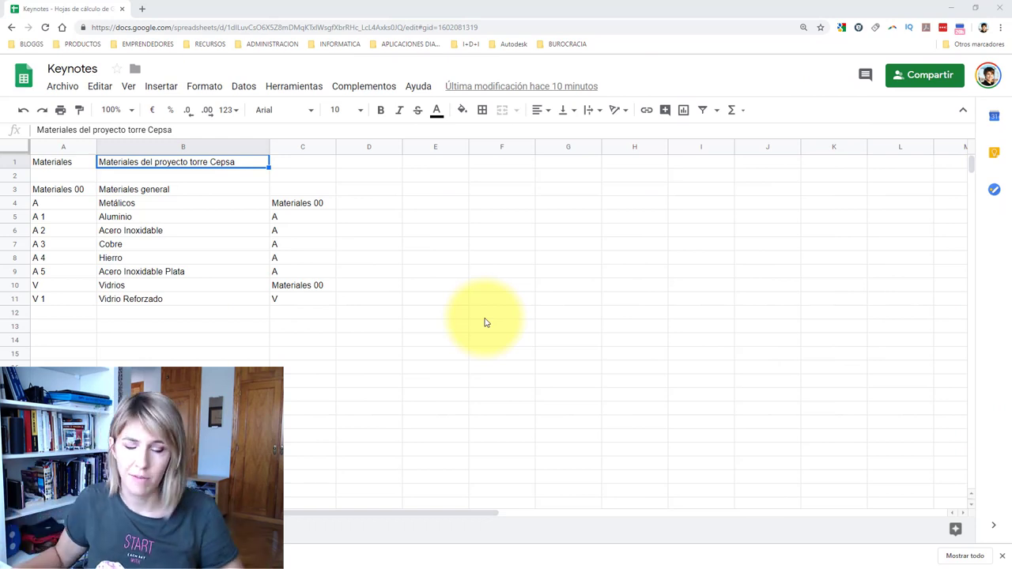
Download the Materiales sheet as Valores separados por tabuladores (.tsv, hoja actual)
{"action": "left_click", "coordinate": [70, 91]}
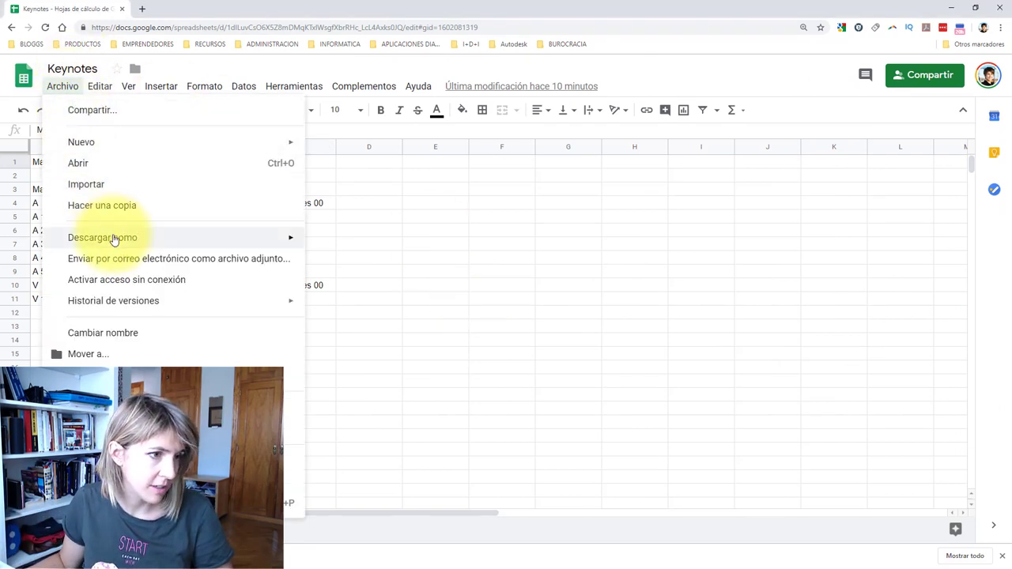
{"action": "mouse_move", "coordinate": [103, 237]}
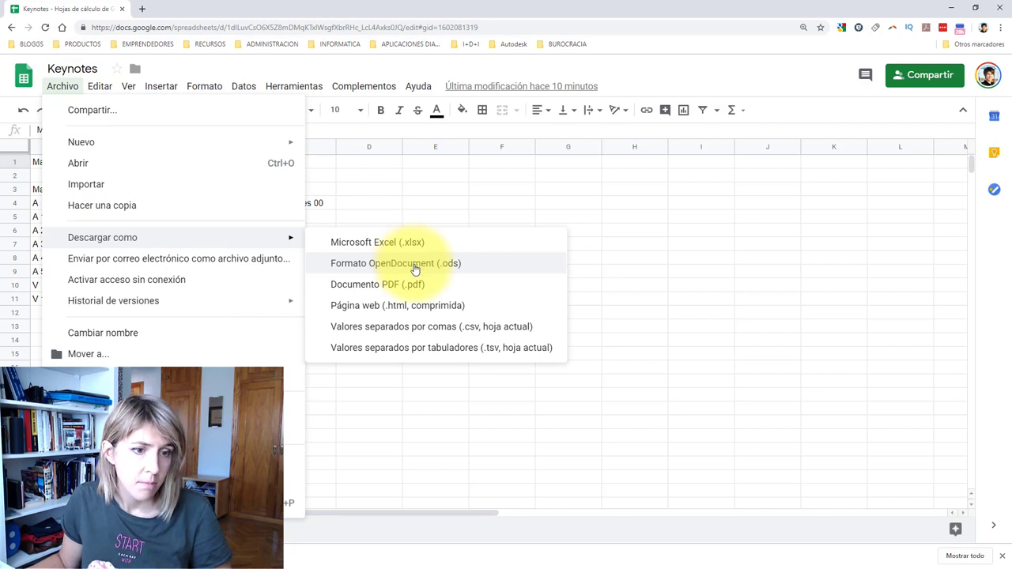
{"action": "left_click", "coordinate": [433, 351]}
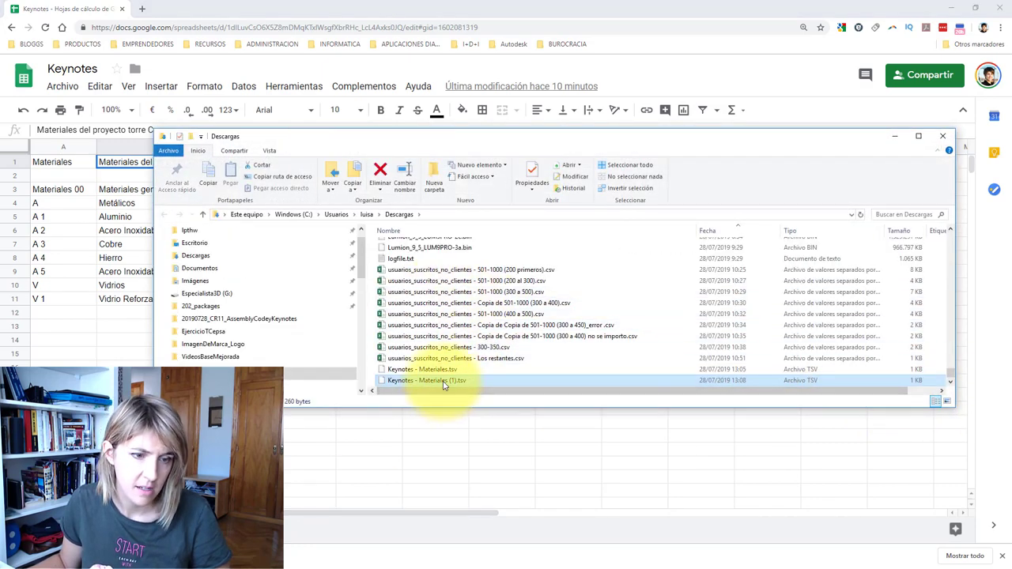
Open Keynotes - Materiales (1).tsv in Bloc de notas via Abrir con
{"action": "right_click", "coordinate": [444, 384]}
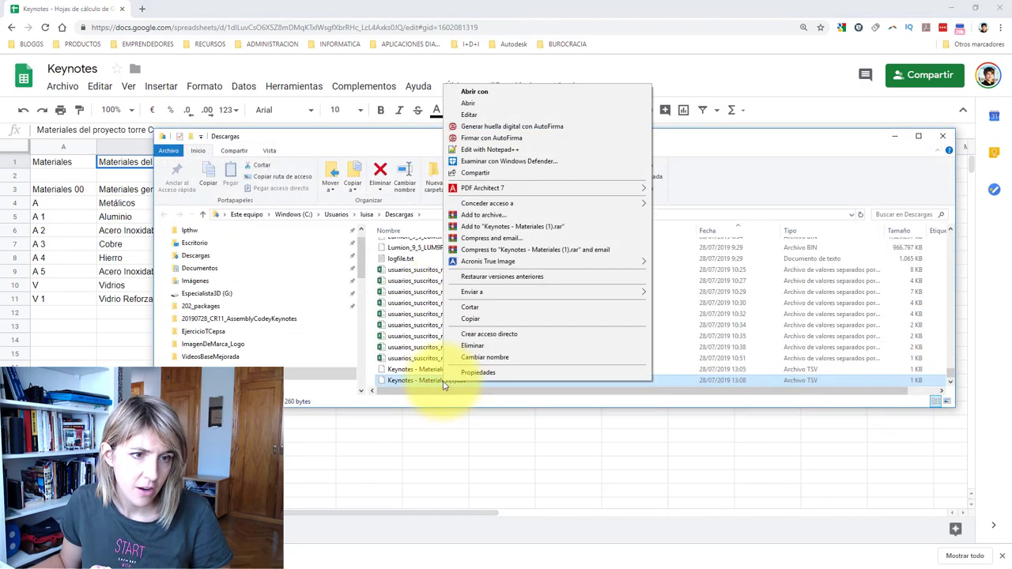
{"action": "left_click", "coordinate": [511, 96]}
{"action": "left_click", "coordinate": [442, 185]}
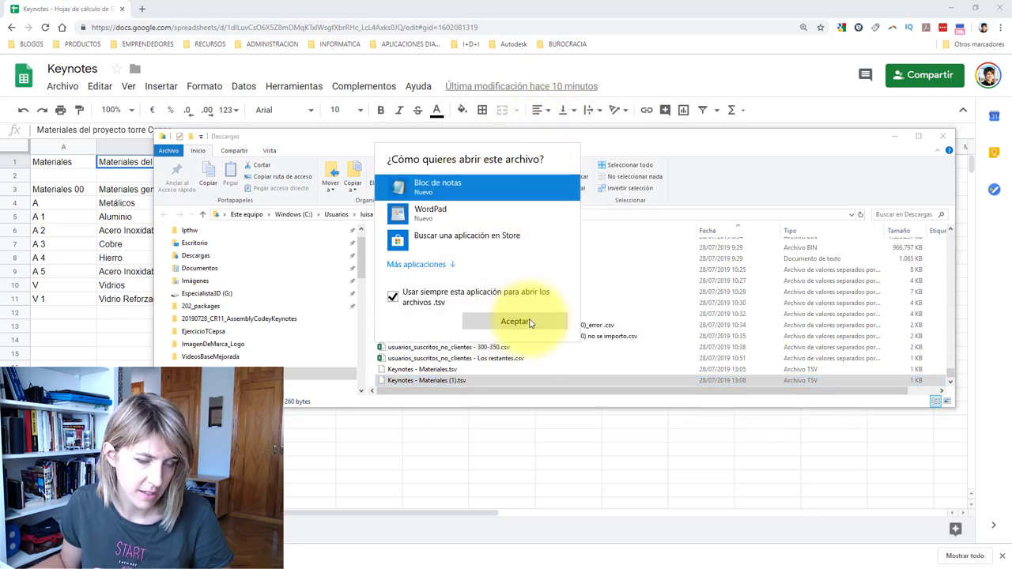
{"action": "left_click", "coordinate": [526, 317]}
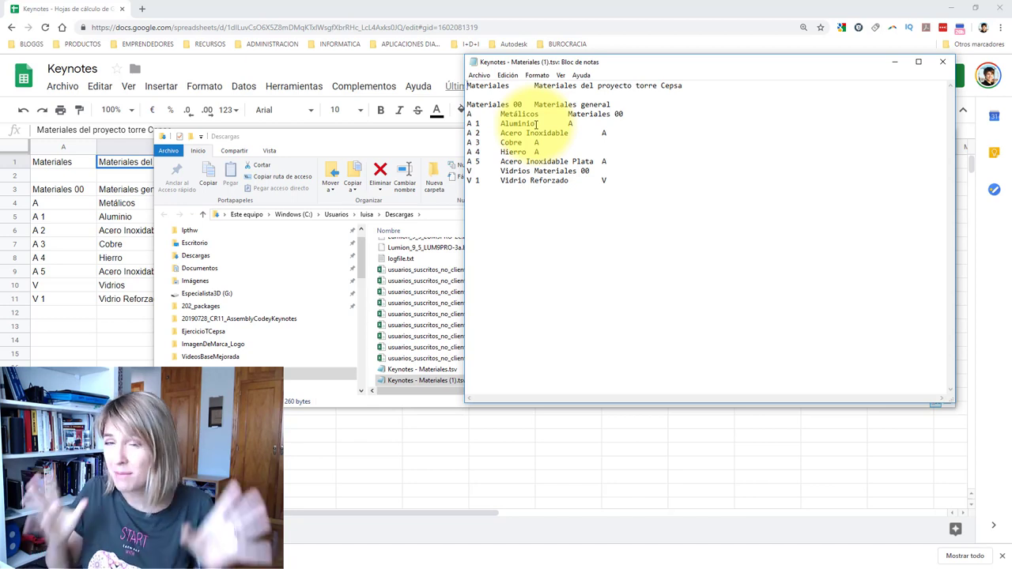
Save the file as Keynotes - Materiales.txt with Unicode encoding, then close Notepad
{"action": "left_click", "coordinate": [479, 75]}
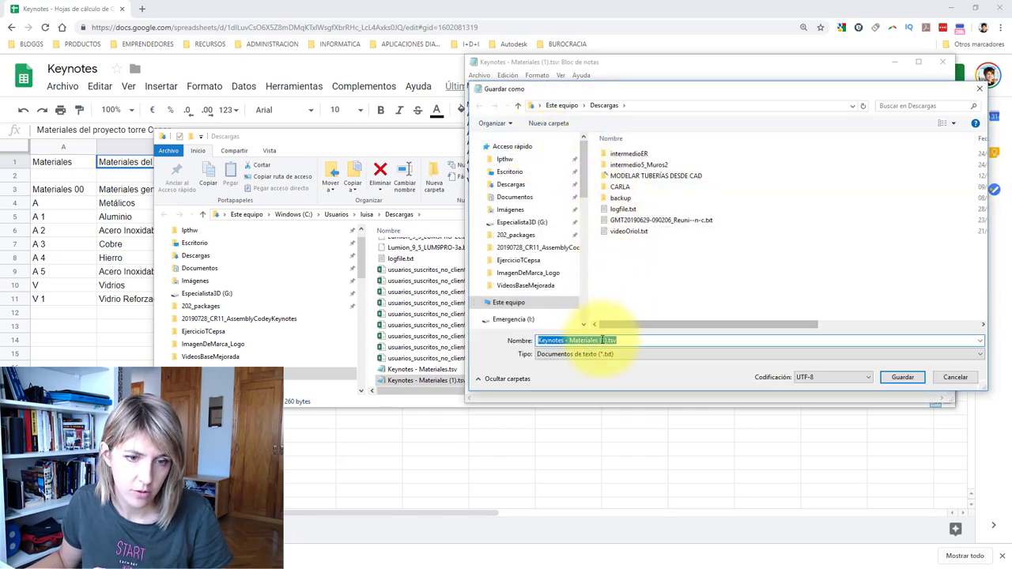
{"action": "left_click", "coordinate": [599, 340]}
{"action": "key", "text": "shift+End"}
{"action": "type", "text": ".t"}
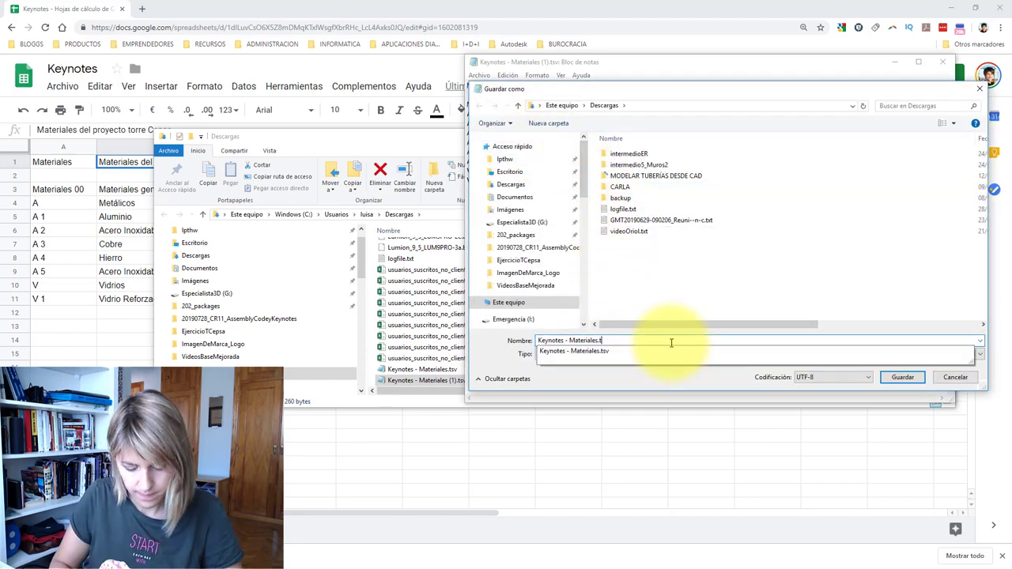
{"action": "type", "text": "xt"}
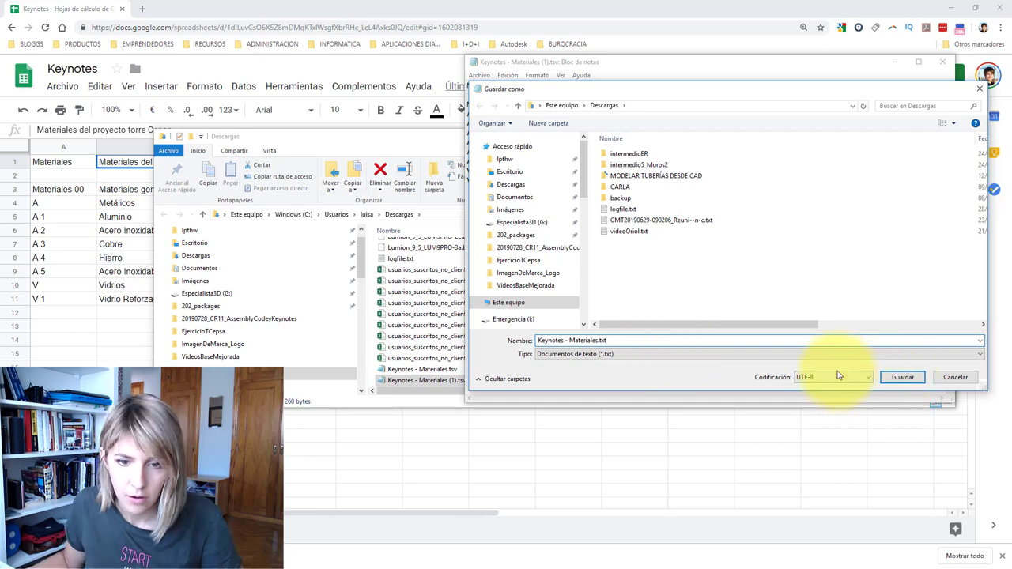
{"action": "left_click", "coordinate": [834, 379]}
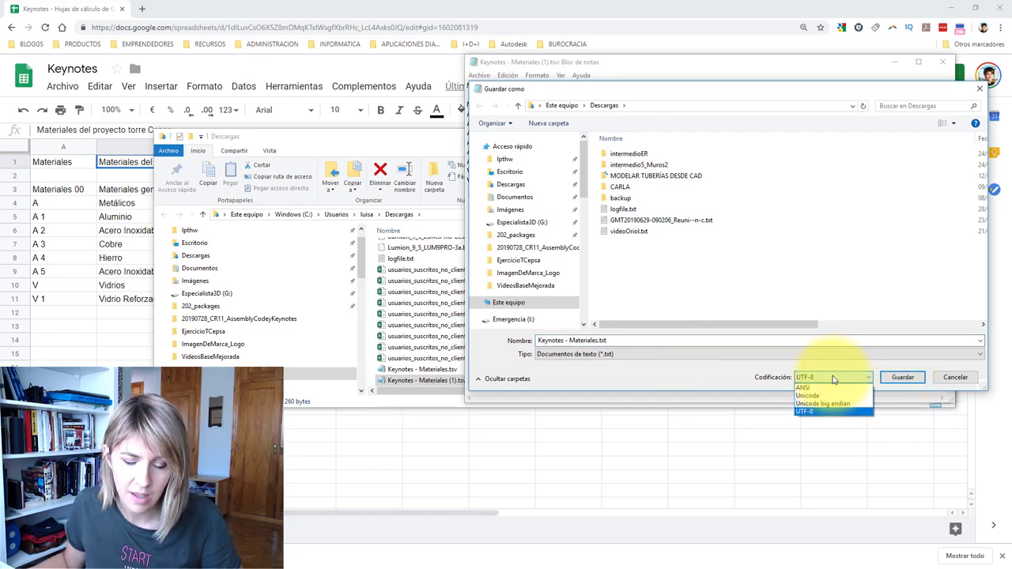
{"action": "left_click", "coordinate": [826, 397]}
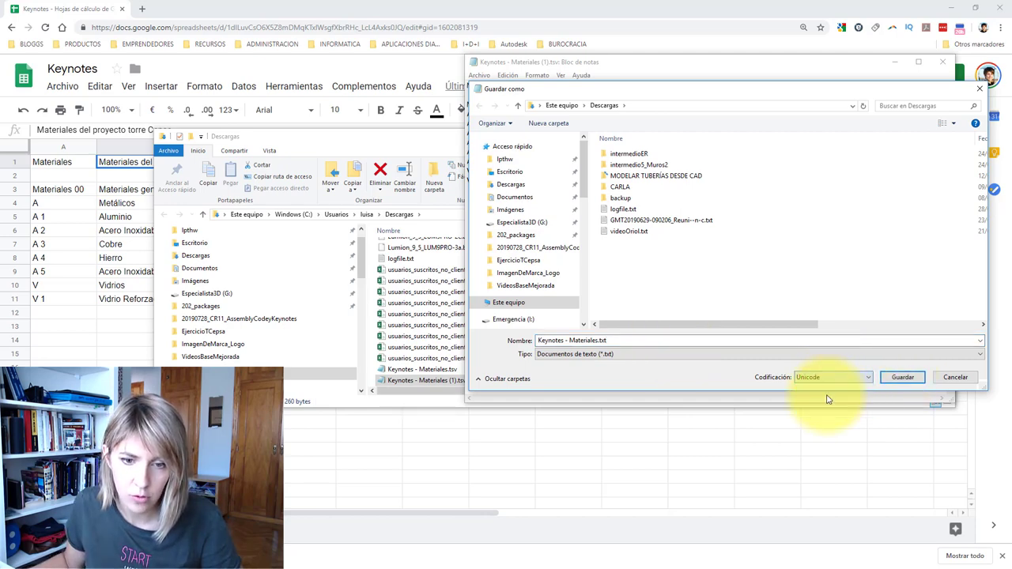
{"action": "left_click", "coordinate": [899, 377]}
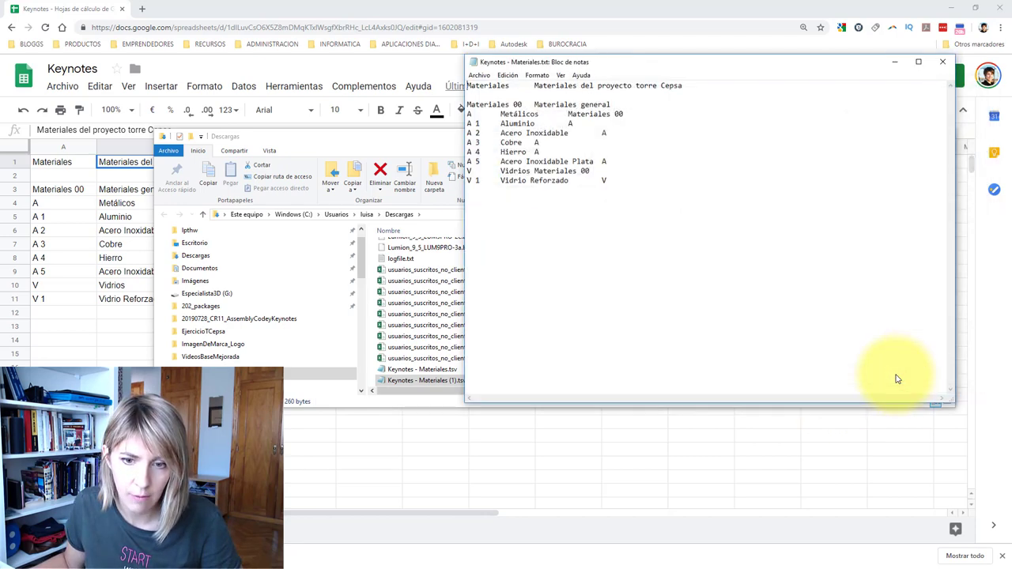
{"action": "left_click", "coordinate": [939, 63]}
Load Keynotes - Materiales.txt from Downloads as the keynote table and acknowledge the warning and reload messages
{"action": "left_click", "coordinate": [948, 139]}
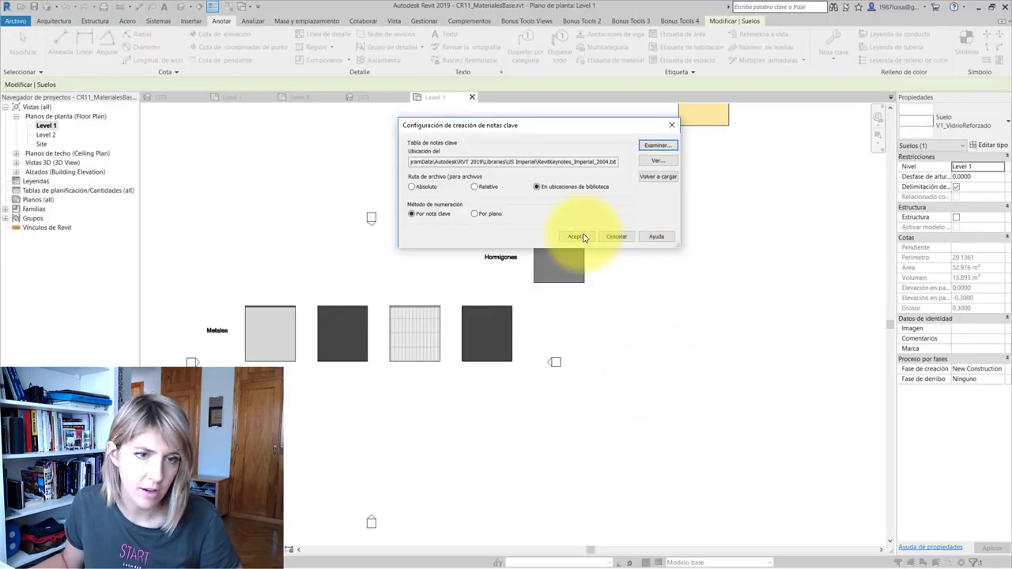
{"action": "left_click", "coordinate": [655, 177]}
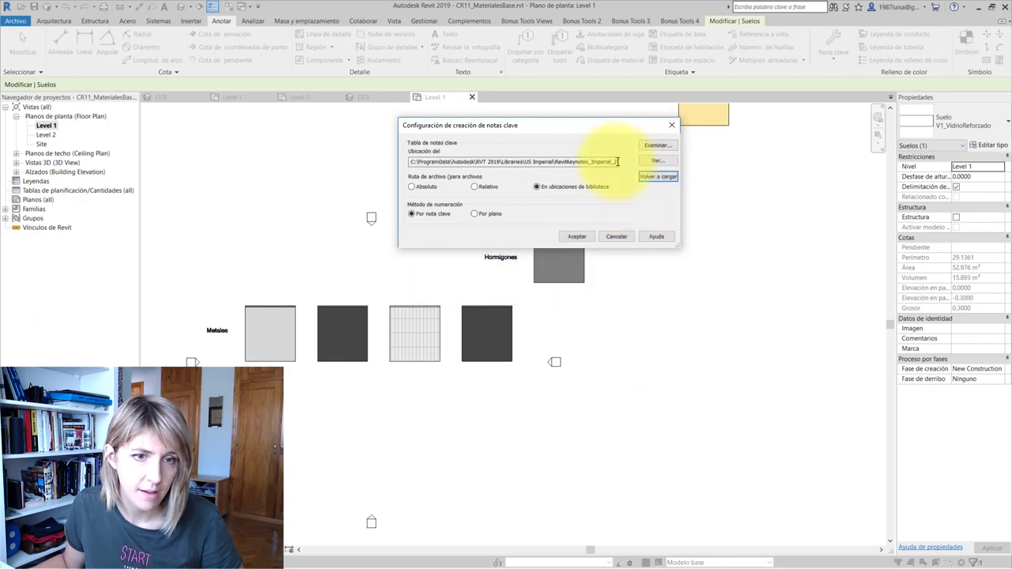
{"action": "left_click", "coordinate": [657, 146]}
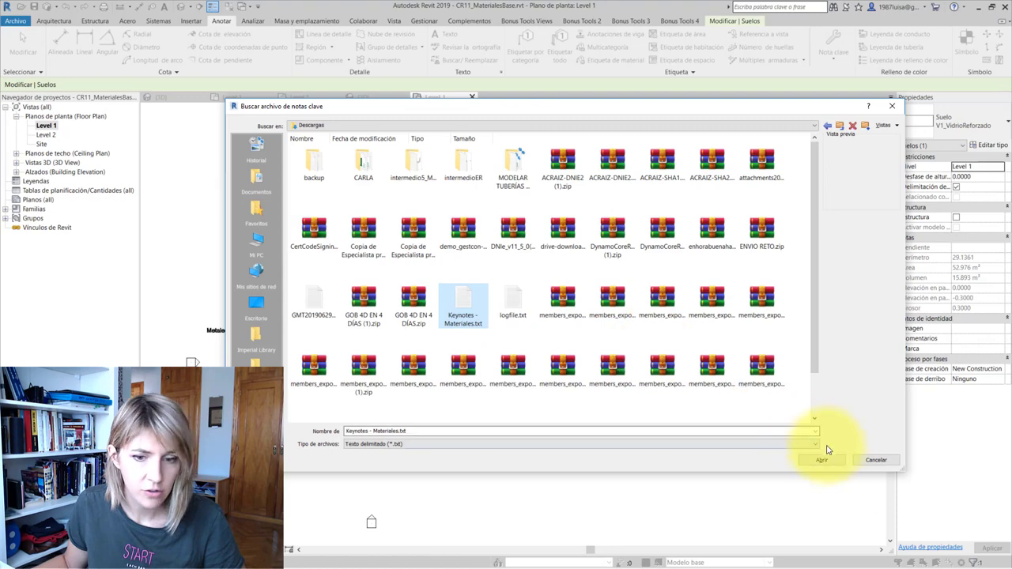
{"action": "left_click", "coordinate": [820, 461]}
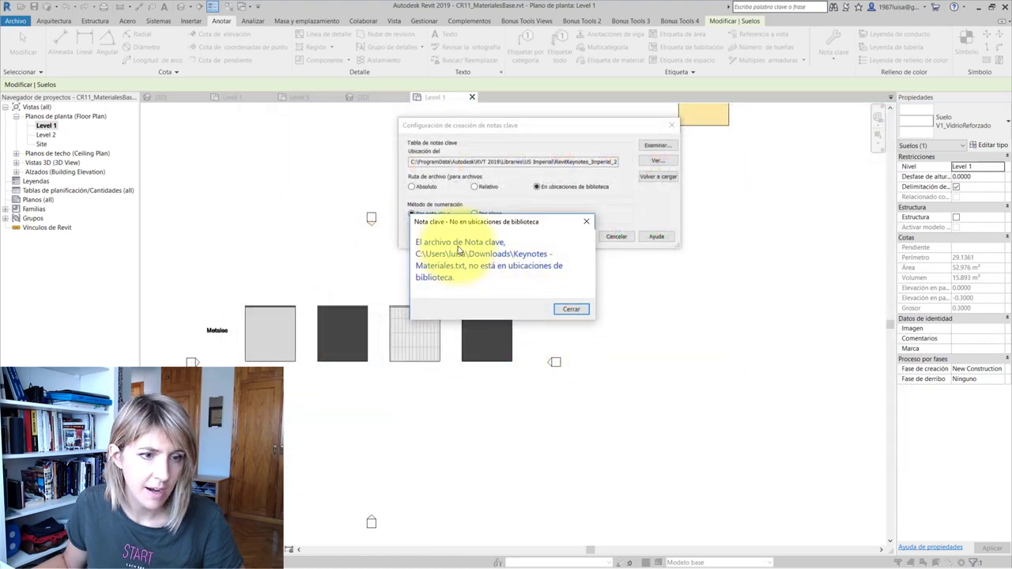
{"action": "left_click", "coordinate": [571, 309]}
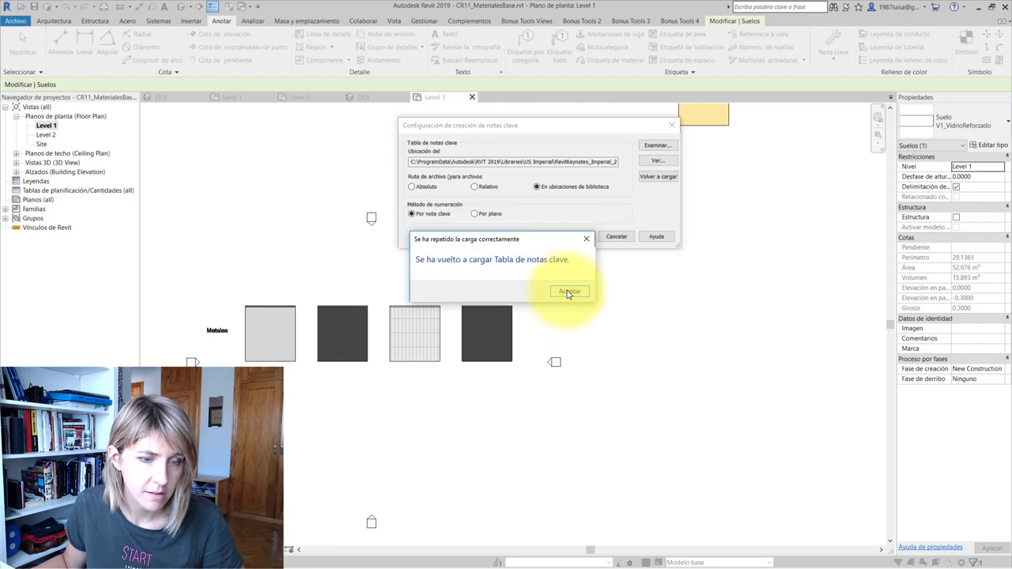
{"action": "left_click", "coordinate": [568, 292]}
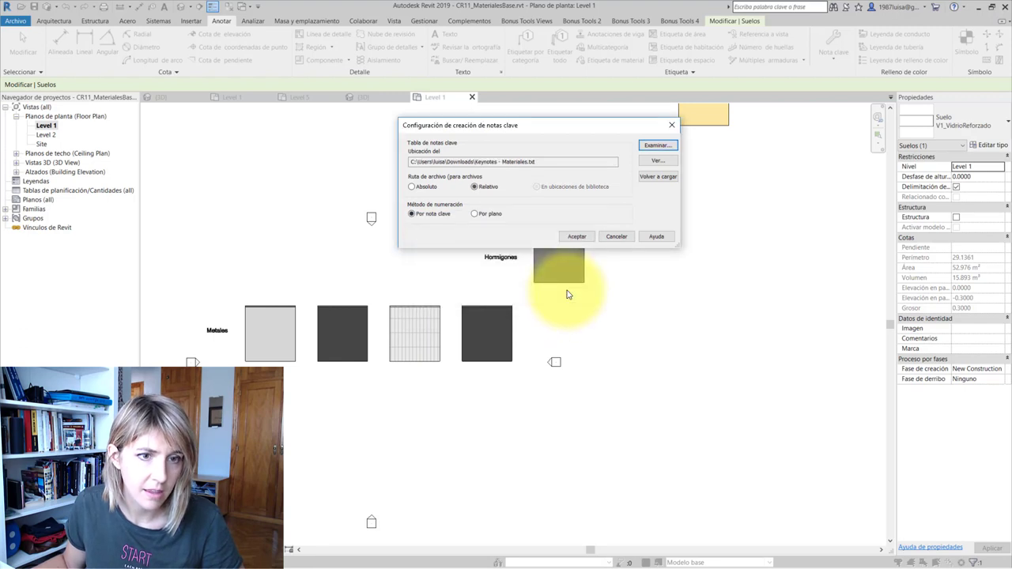
Review the A and V entries, such as Aluminio, in the Materiales keynote table, then close Keynoting Settings
{"action": "left_click", "coordinate": [657, 162]}
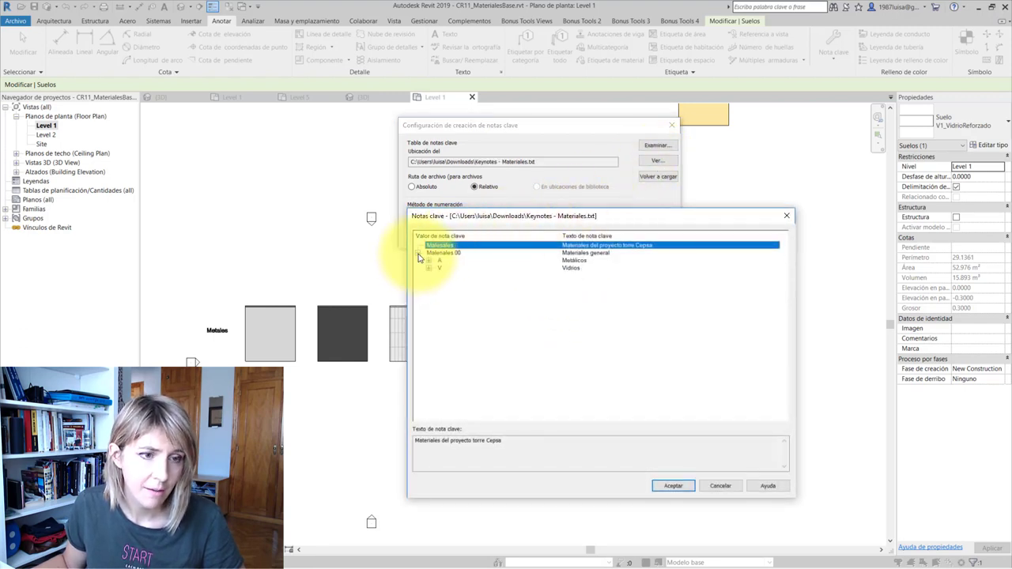
{"action": "left_click", "coordinate": [449, 269]}
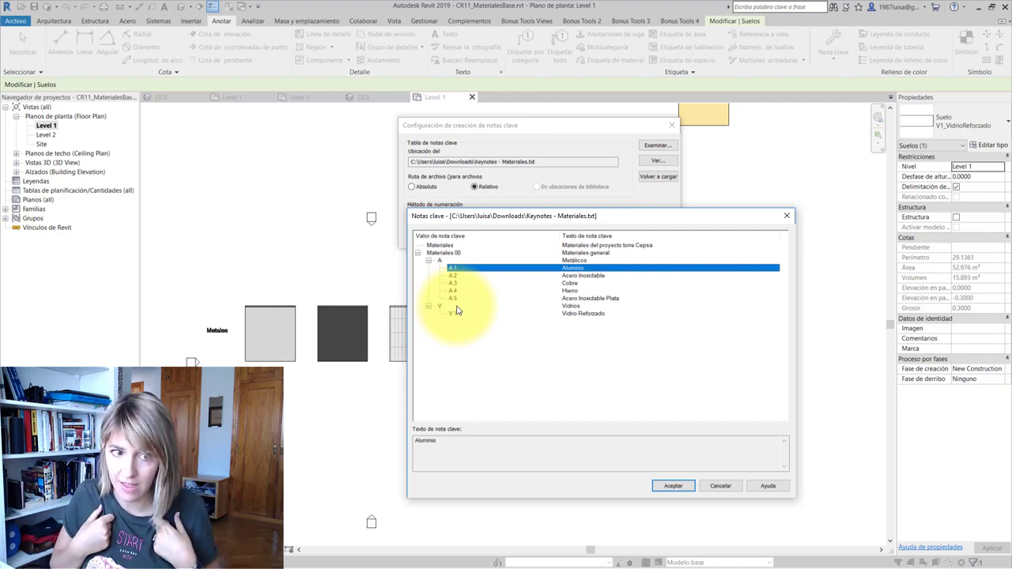
{"action": "left_click", "coordinate": [719, 492]}
{"action": "left_click", "coordinate": [673, 486]}
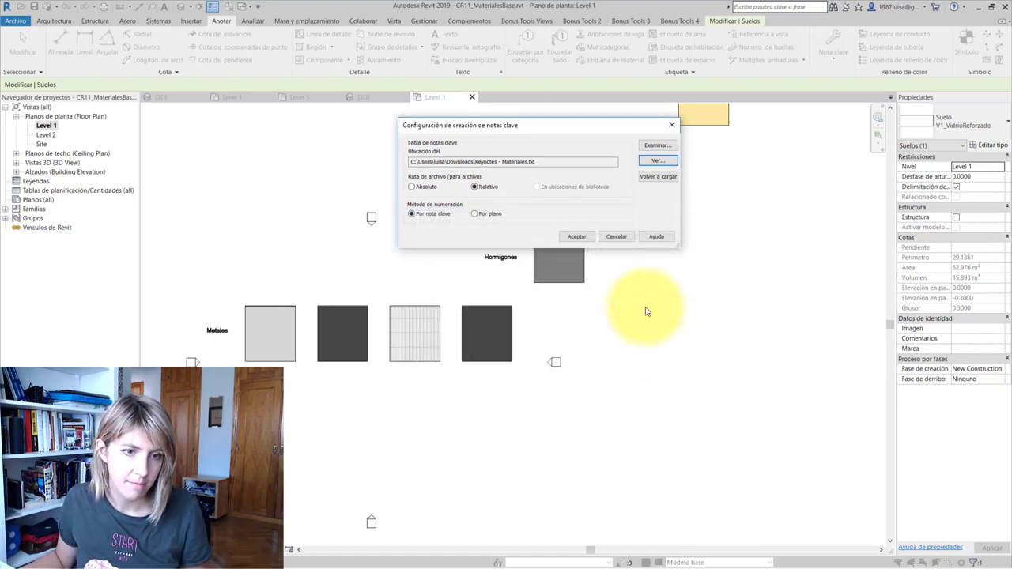
{"action": "left_click", "coordinate": [673, 127]}
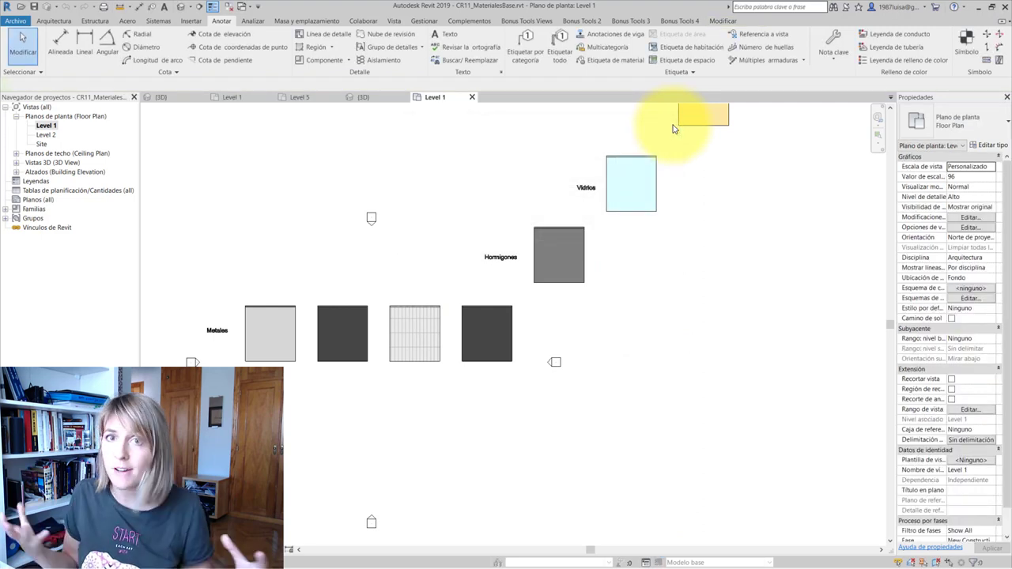
{"action": "scroll", "coordinate": [711, 261], "scroll_direction": "down", "scroll_amount": 2}
{"action": "scroll", "coordinate": [533, 280], "scroll_direction": "up", "scroll_amount": 1}
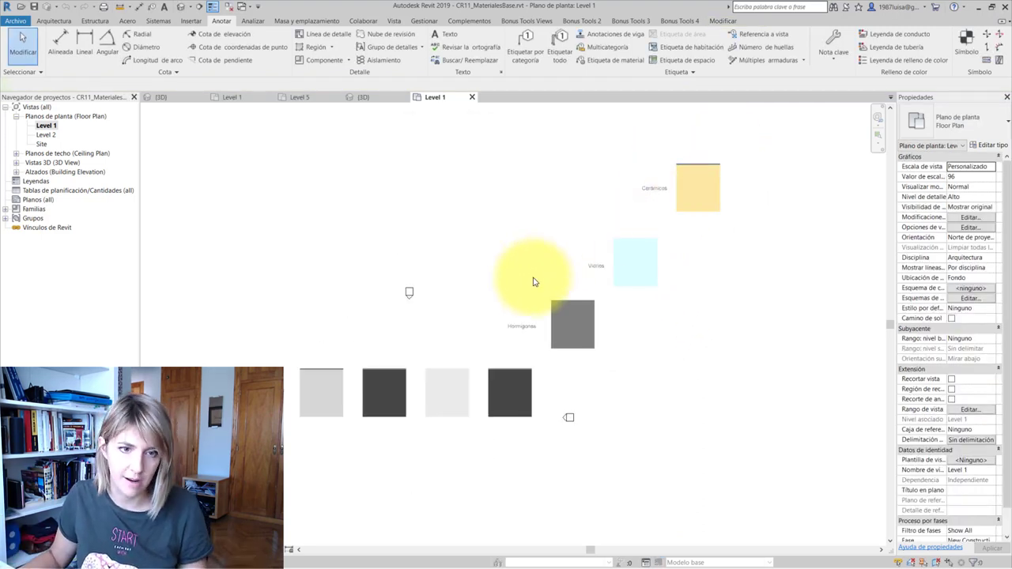
{"action": "scroll", "coordinate": [663, 286], "scroll_direction": "up", "scroll_amount": 2}
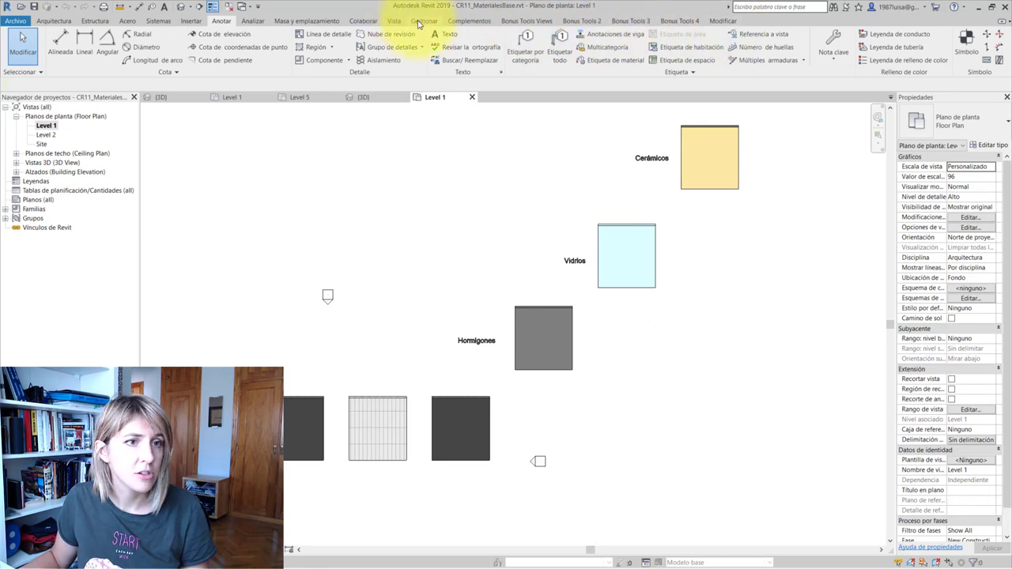
{"action": "left_click", "coordinate": [423, 21]}
{"action": "left_click", "coordinate": [69, 41]}
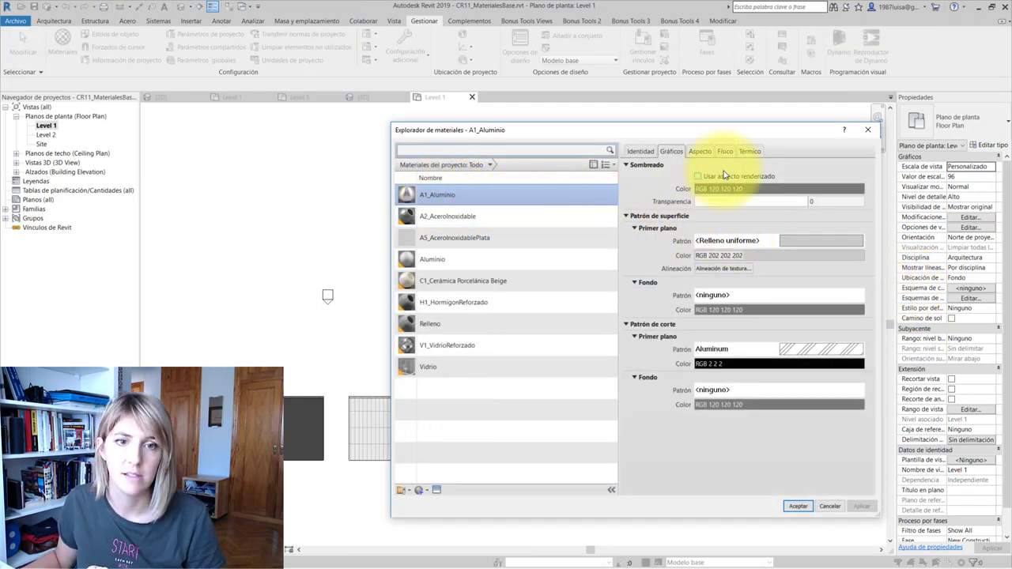
{"action": "left_click", "coordinate": [637, 152]}
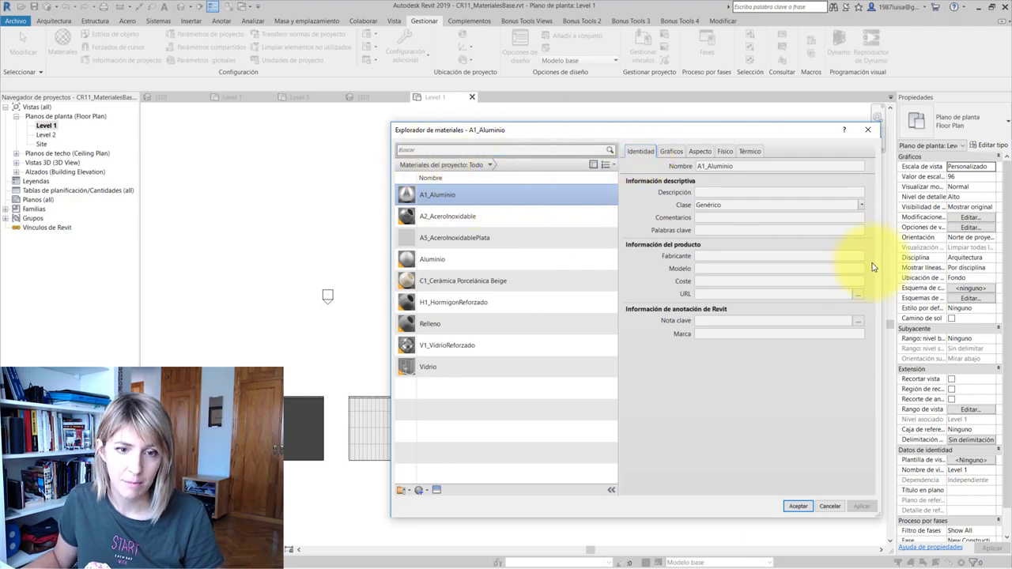
{"action": "left_click", "coordinate": [857, 320]}
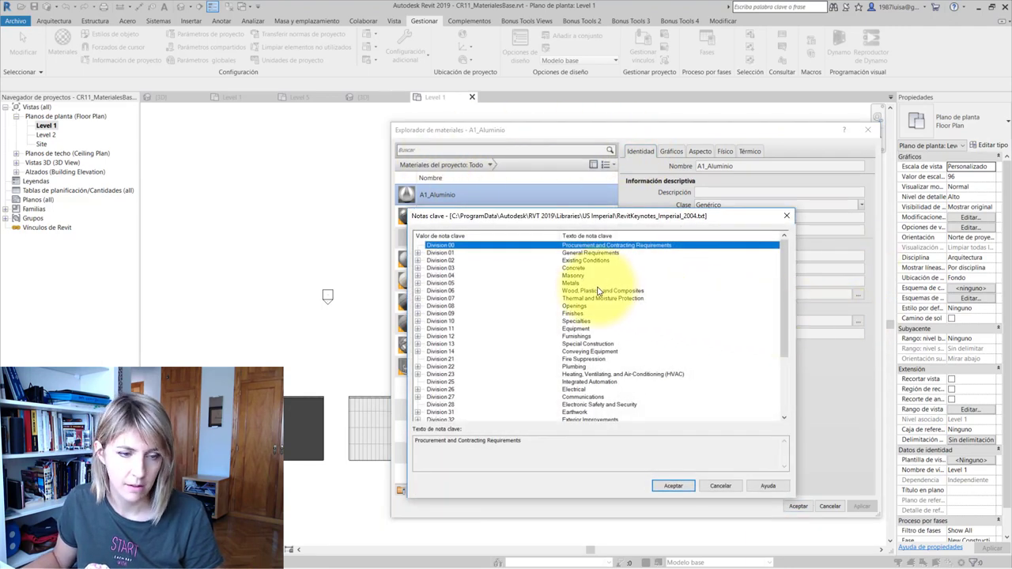
{"action": "scroll", "coordinate": [616, 300], "scroll_direction": "down", "scroll_amount": 3}
{"action": "scroll", "coordinate": [599, 322], "scroll_direction": "up", "scroll_amount": 3}
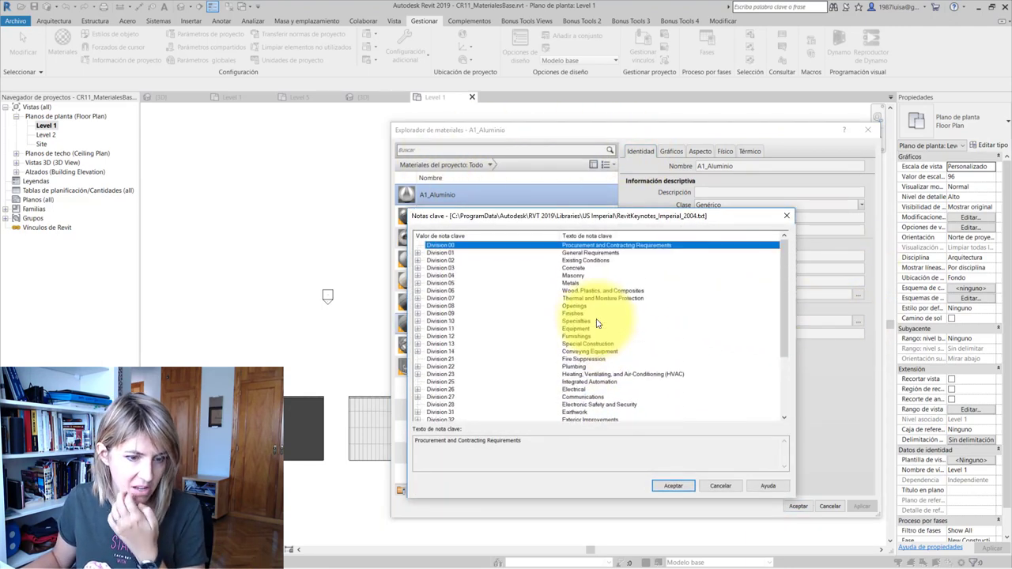
{"action": "left_click", "coordinate": [720, 485]}
{"action": "left_click", "coordinate": [830, 506]}
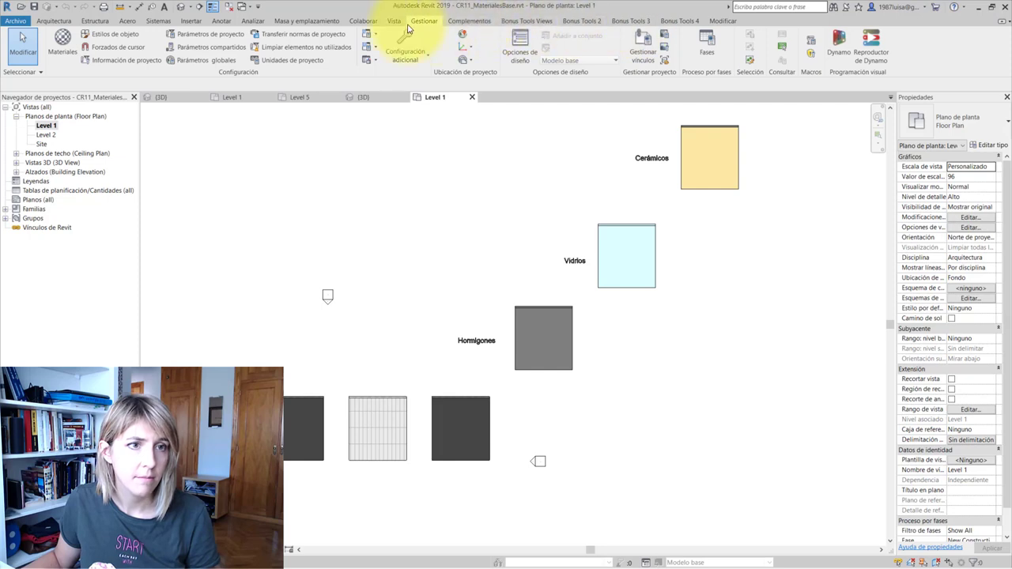
Load Downloads\Keynotes - Materiales.txt as the keynote table using an Absolute path
{"action": "left_click", "coordinate": [221, 21]}
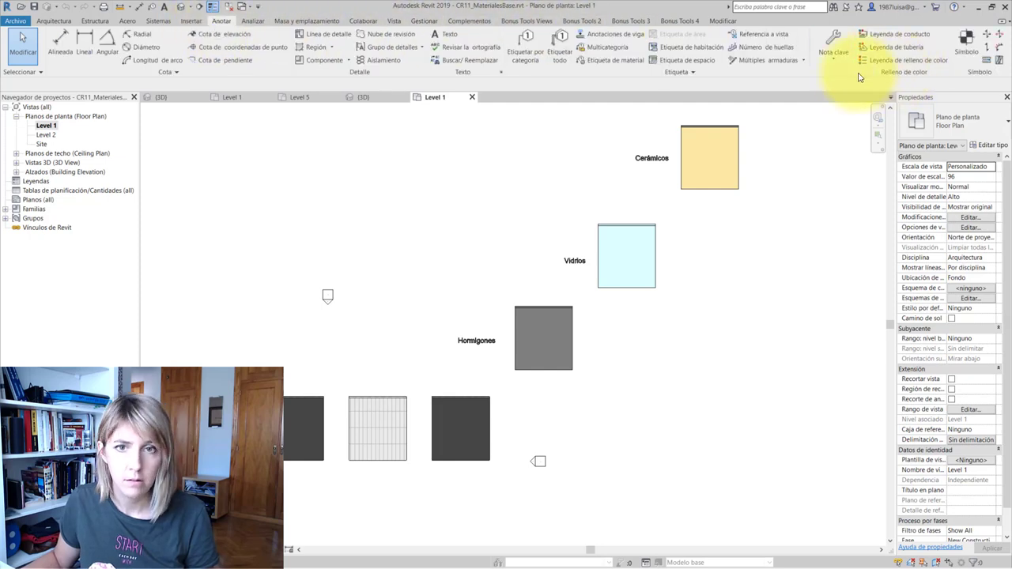
{"action": "left_click", "coordinate": [834, 66]}
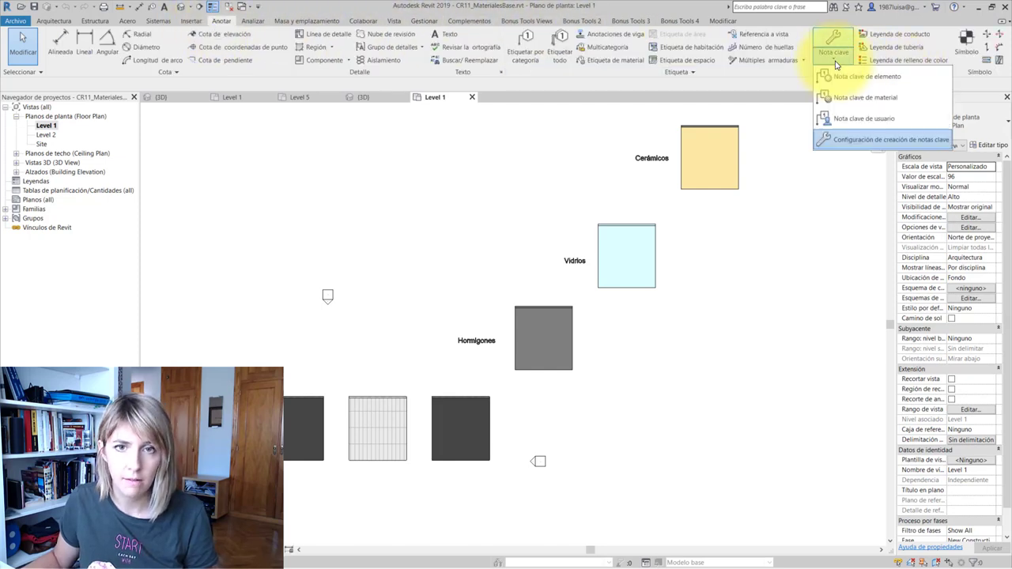
{"action": "left_click", "coordinate": [857, 142]}
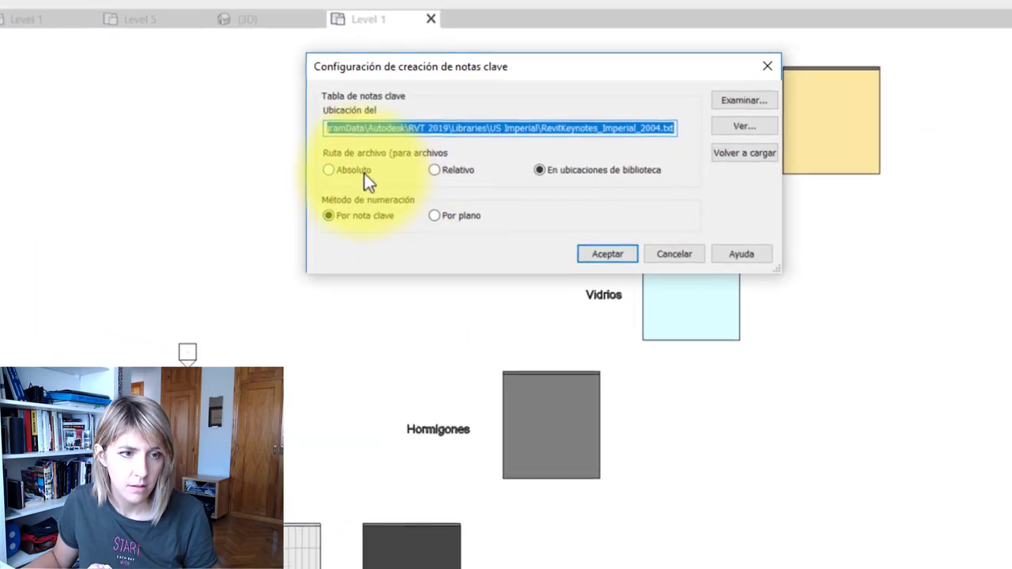
{"action": "left_click", "coordinate": [340, 168]}
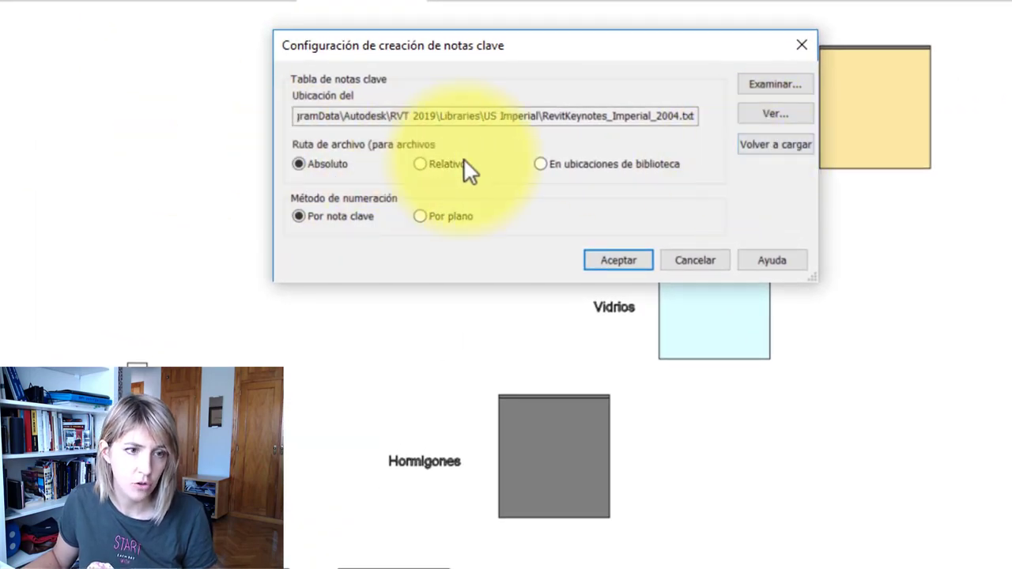
{"action": "left_click", "coordinate": [774, 84]}
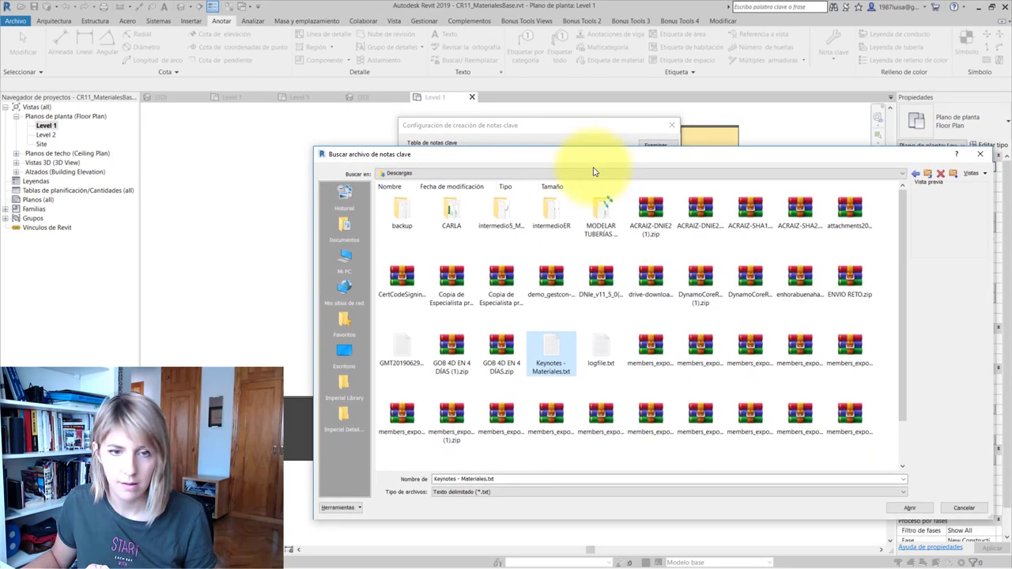
{"action": "left_click", "coordinate": [929, 510]}
{"action": "left_click", "coordinate": [573, 293]}
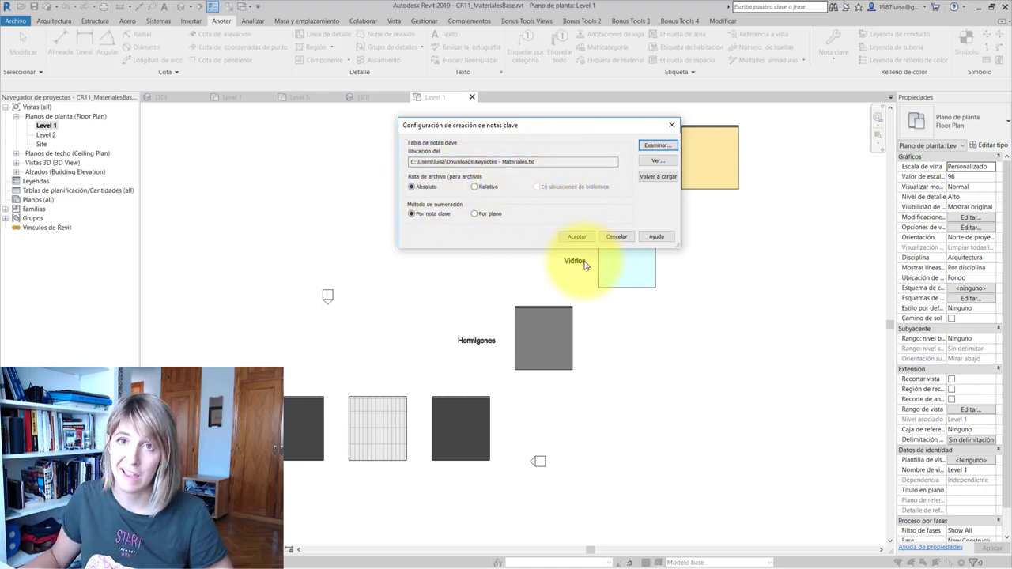
{"action": "left_click", "coordinate": [577, 237]}
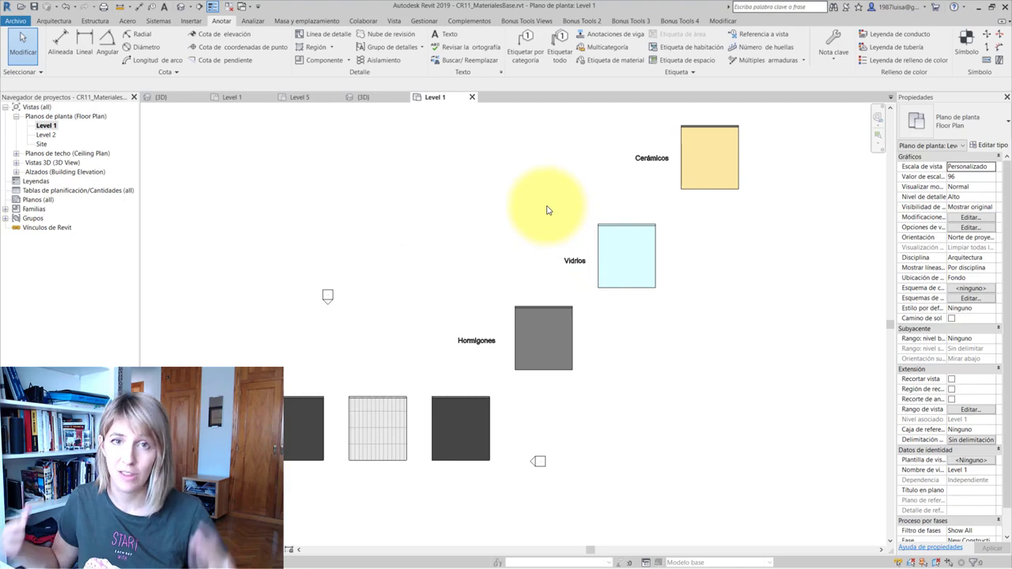
Assign keynote V 1 Vidrio Reforzado to the A1_Aluminio material in the Material Browser
{"action": "left_click", "coordinate": [424, 33]}
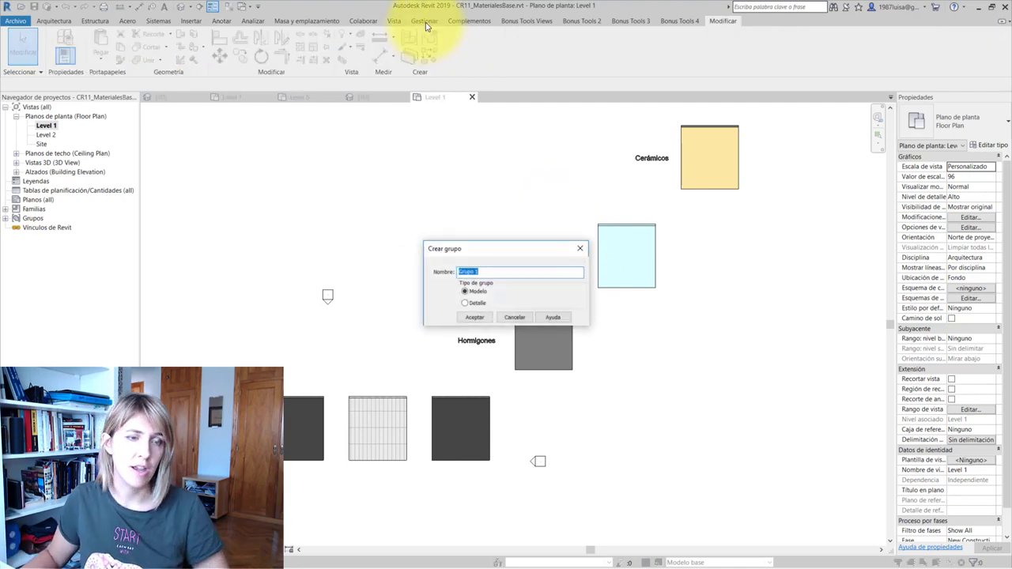
{"action": "key", "text": "Escape"}
{"action": "left_click", "coordinate": [425, 21]}
{"action": "left_click", "coordinate": [63, 41]}
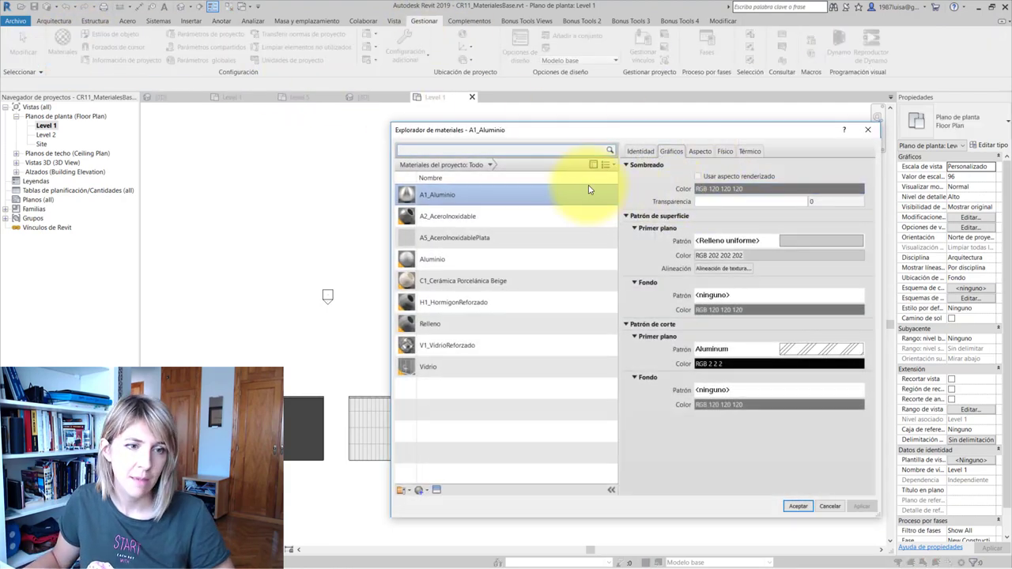
{"action": "left_click", "coordinate": [640, 151]}
{"action": "left_click", "coordinate": [870, 322]}
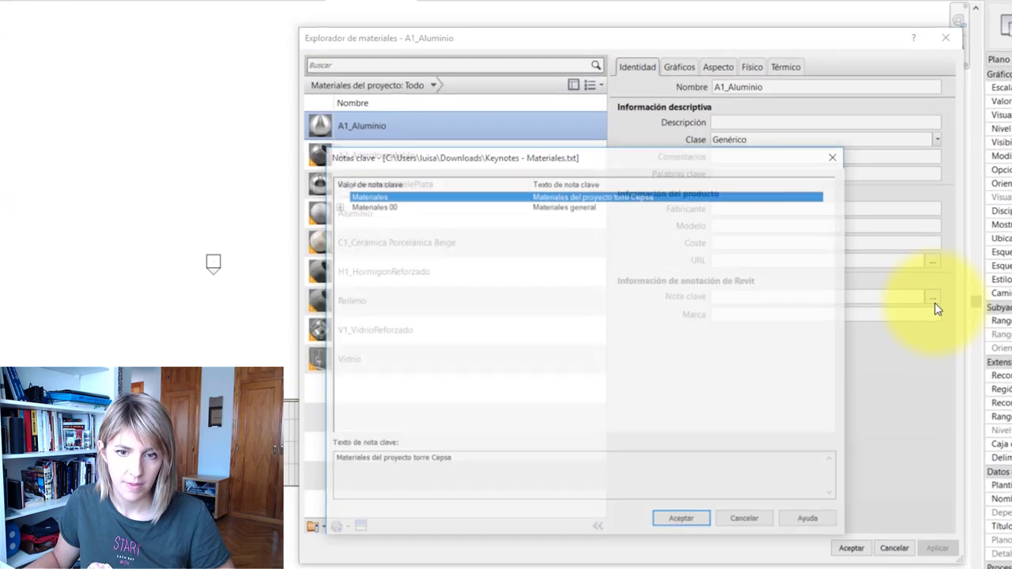
{"action": "left_click", "coordinate": [325, 199]}
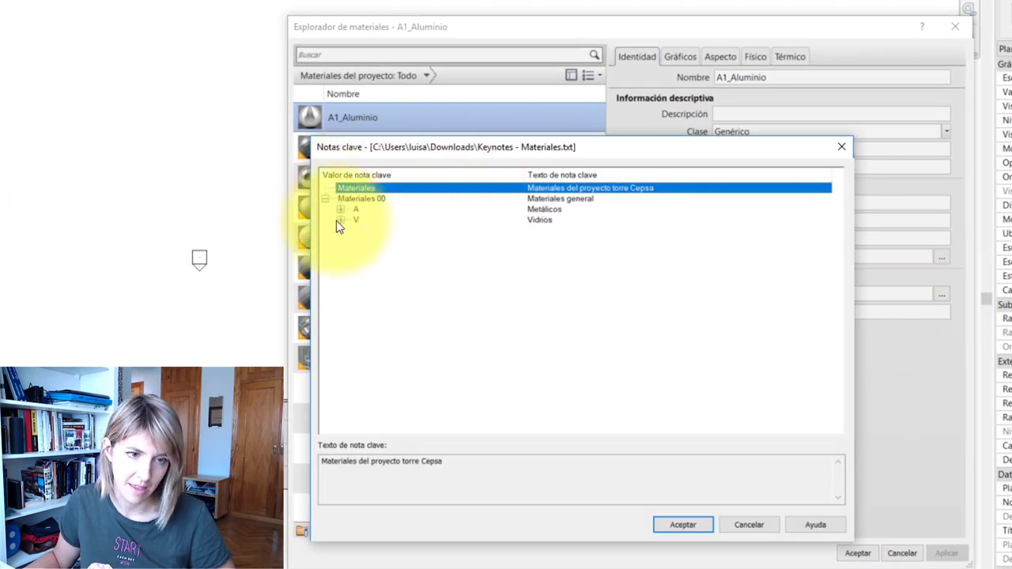
{"action": "left_click", "coordinate": [340, 220]}
{"action": "left_click", "coordinate": [505, 229]}
{"action": "left_click", "coordinate": [696, 526]}
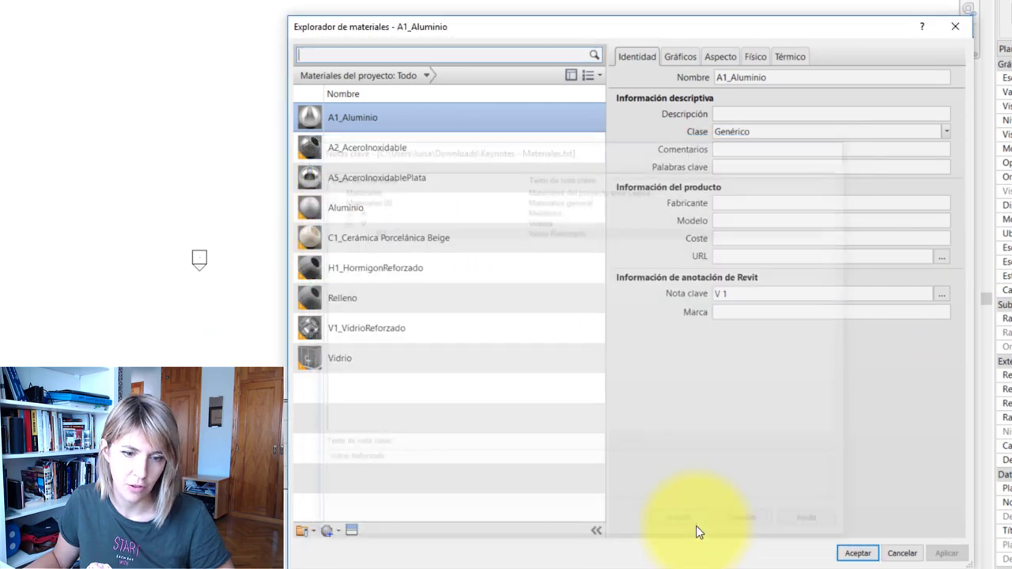
{"action": "left_click", "coordinate": [854, 554]}
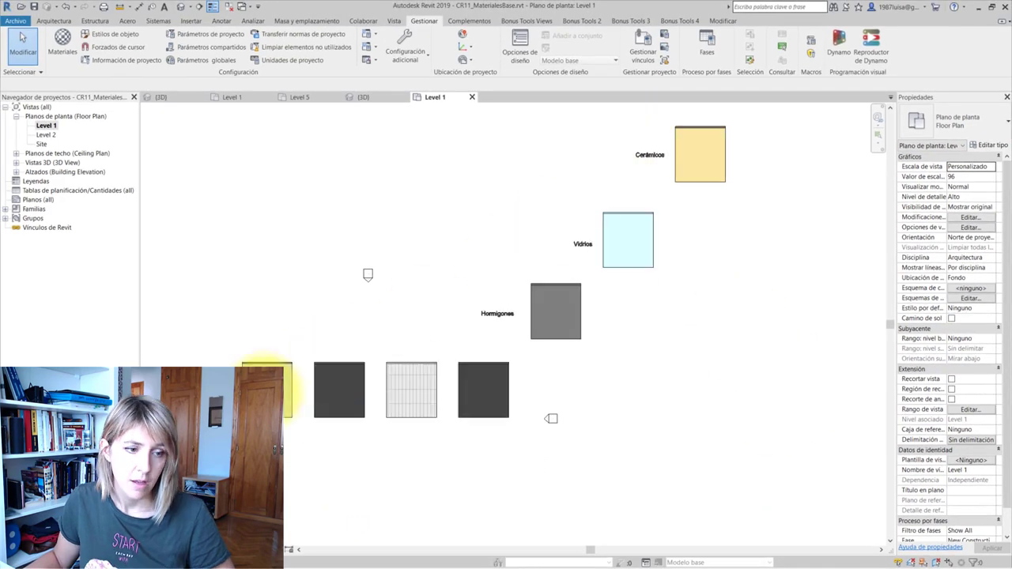
Select the leftmost and hatched floors in the Level 1 plan to check their materials
{"action": "scroll", "coordinate": [269, 387], "scroll_direction": "up", "scroll_amount": 2}
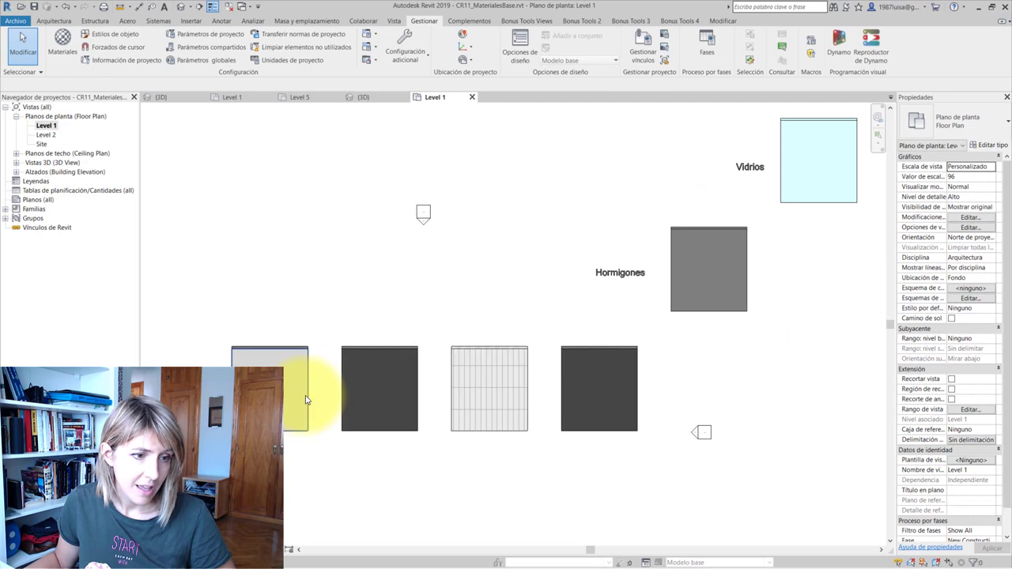
{"action": "left_click", "coordinate": [304, 401]}
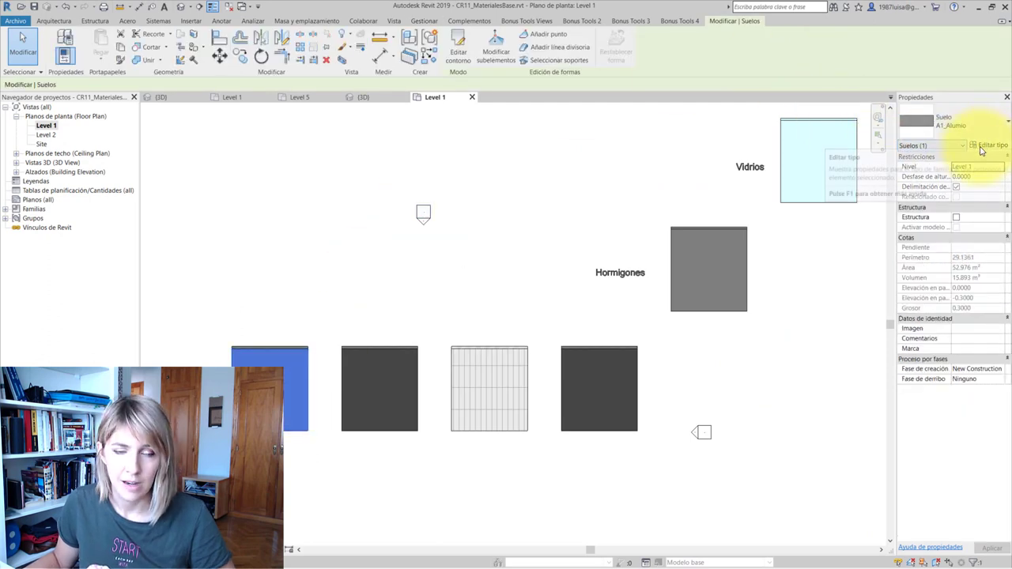
{"action": "left_click", "coordinate": [518, 387]}
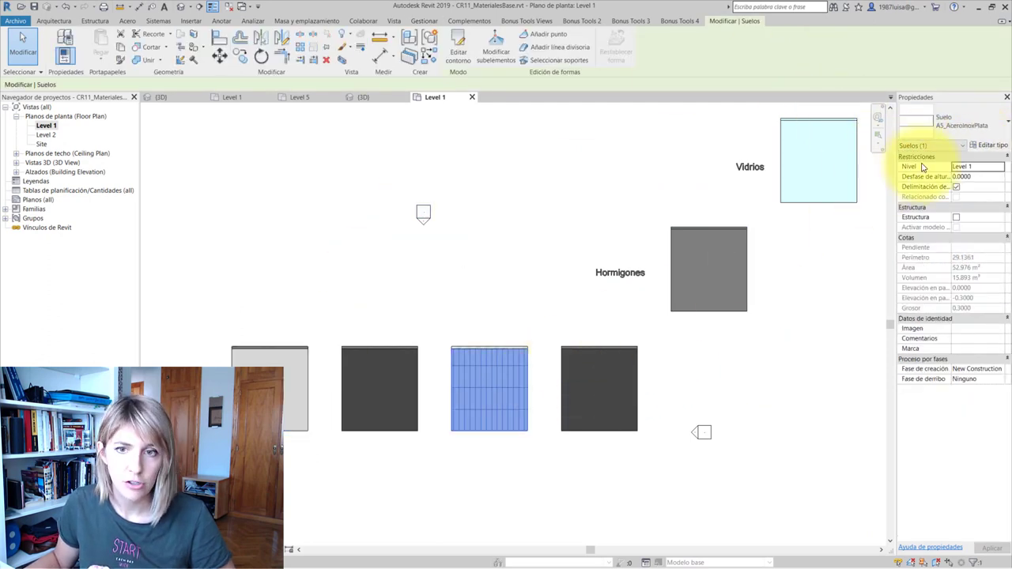
{"action": "left_click", "coordinate": [170, 136]}
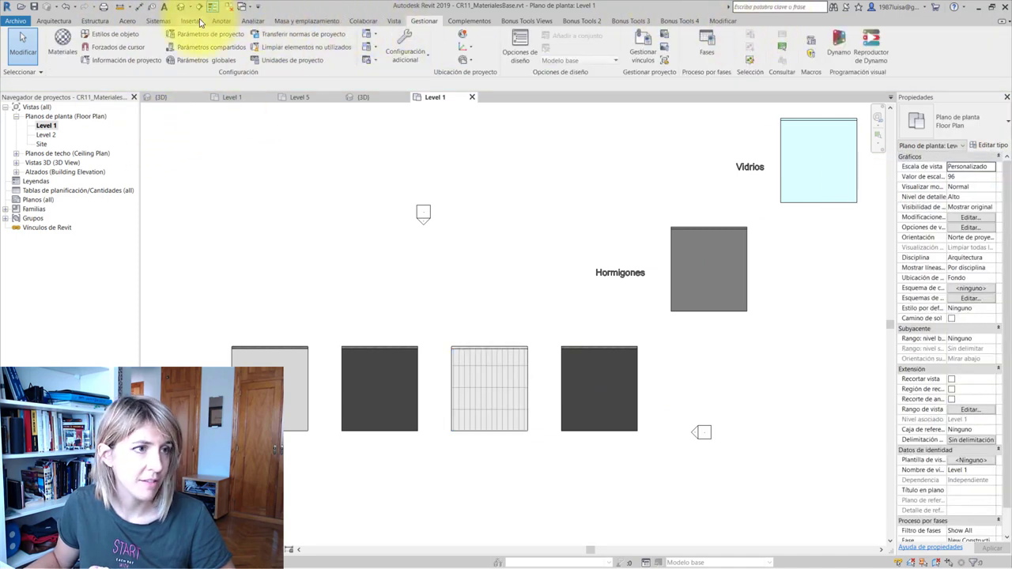
Assign keynote A 5 Acero Inoxidable Plata to the A5_AceroInoxidablePlata material
{"action": "left_click", "coordinate": [51, 61]}
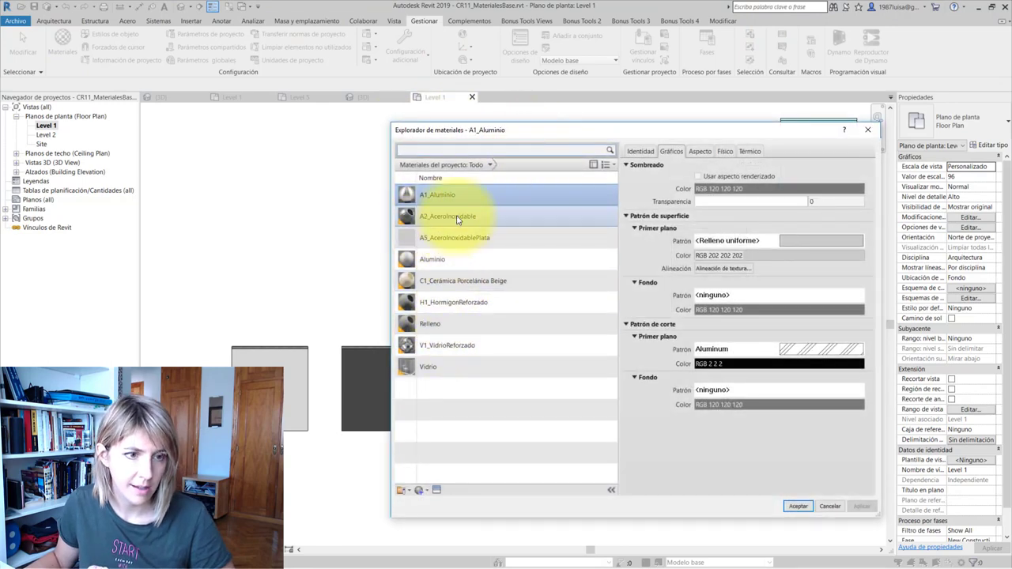
{"action": "left_click", "coordinate": [456, 236]}
{"action": "left_click", "coordinate": [641, 151]}
{"action": "left_click", "coordinate": [857, 320]}
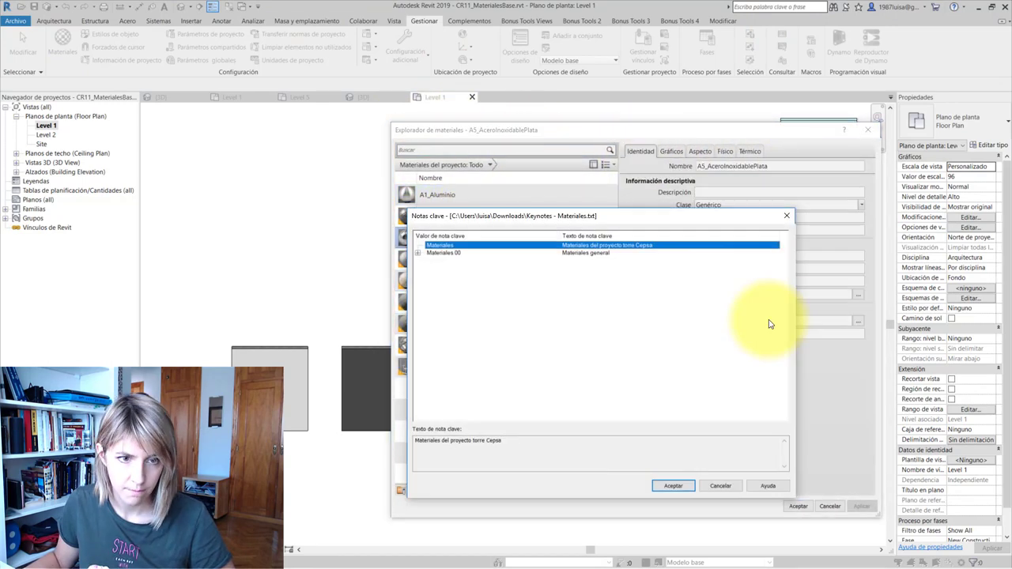
{"action": "left_click", "coordinate": [418, 253]}
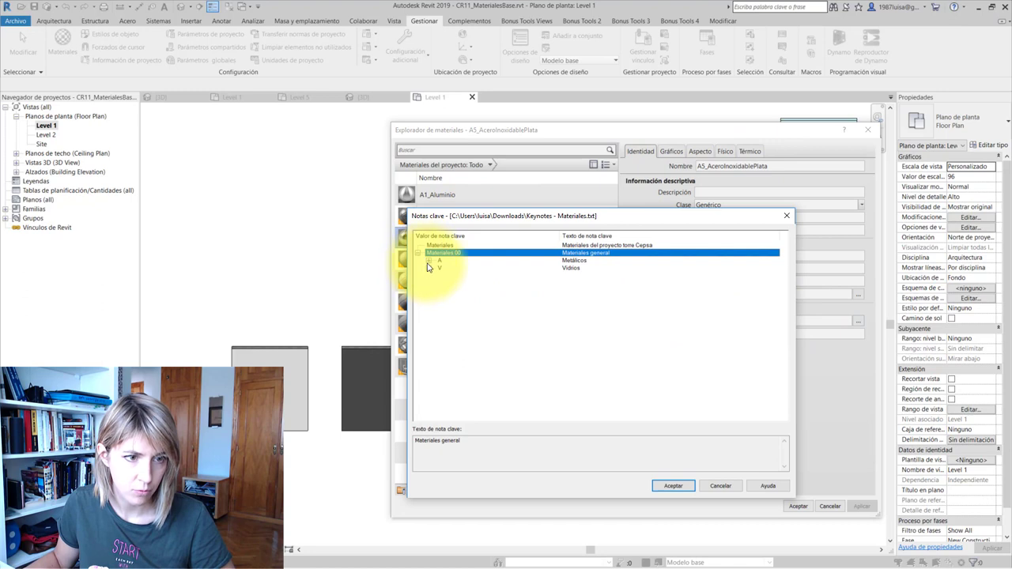
{"action": "left_click", "coordinate": [428, 260]}
{"action": "left_click", "coordinate": [452, 298]}
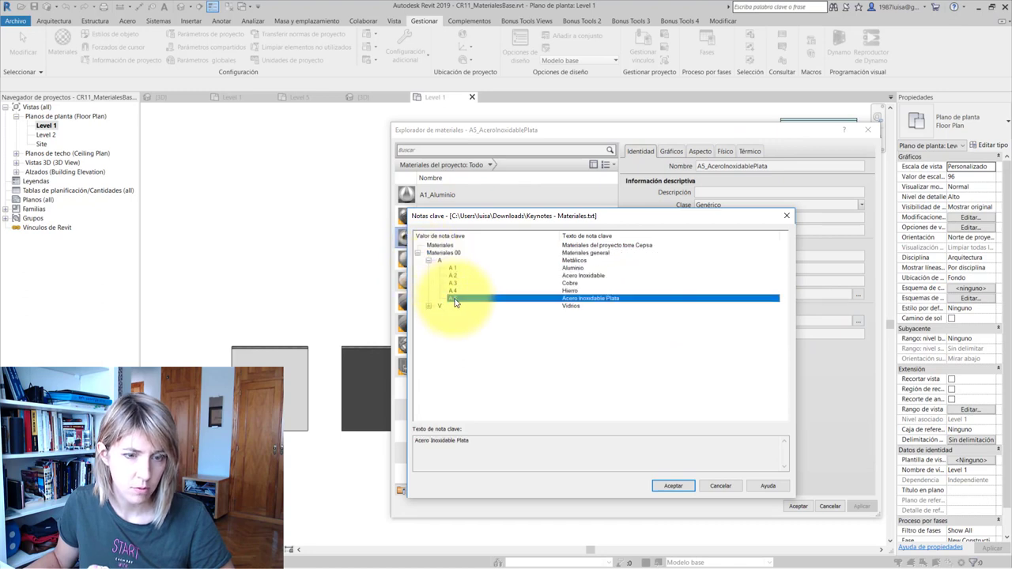
{"action": "left_click", "coordinate": [666, 487]}
Assign keynote A 2 to A2_AceroInoxidable and V 1 to V1_VidrioReforzado, then apply
{"action": "left_click", "coordinate": [443, 215]}
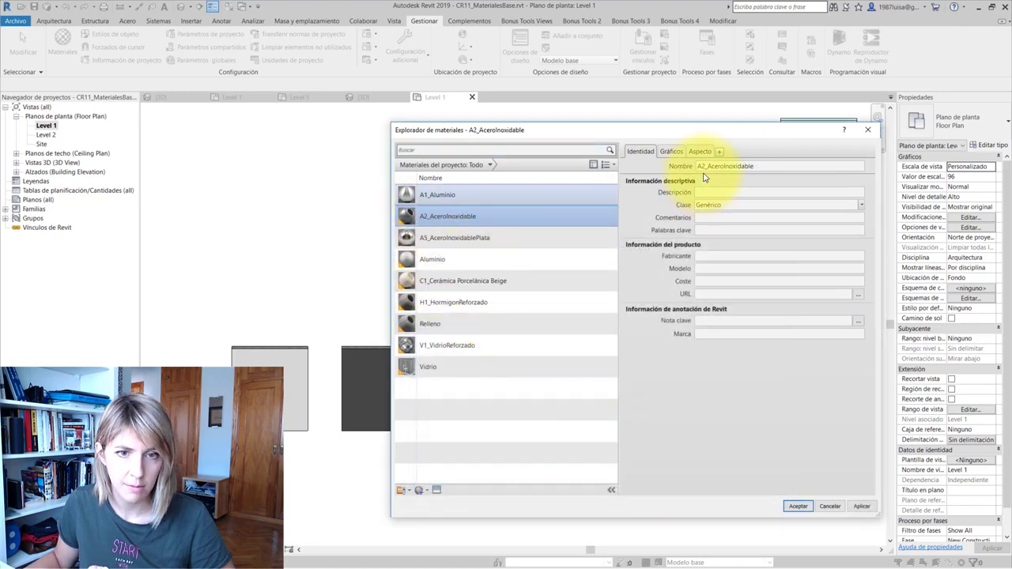
{"action": "left_click", "coordinate": [858, 321]}
{"action": "left_click", "coordinate": [679, 544]}
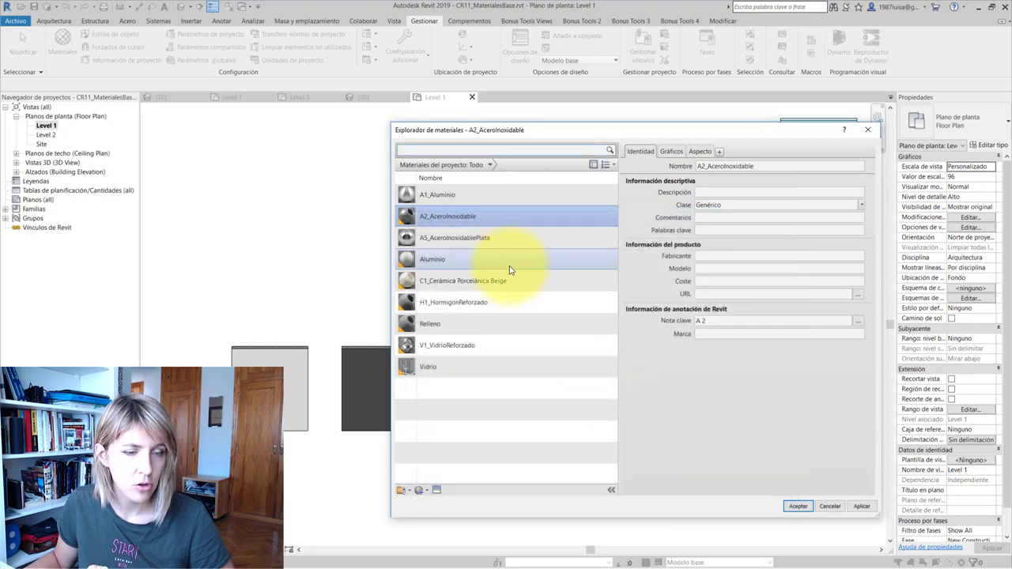
{"action": "left_click", "coordinate": [486, 350]}
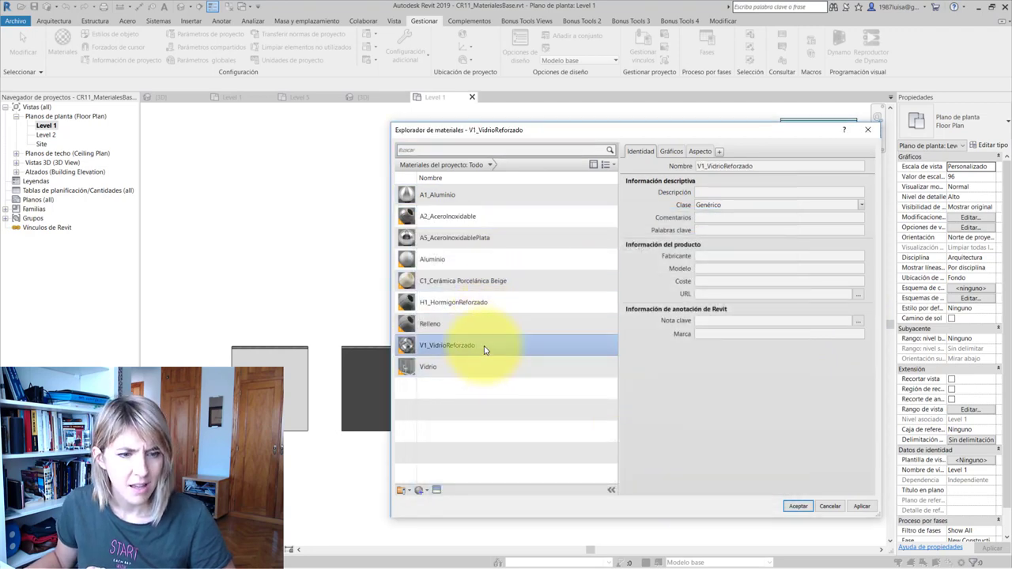
{"action": "left_click", "coordinate": [857, 320]}
{"action": "left_click", "coordinate": [678, 484]}
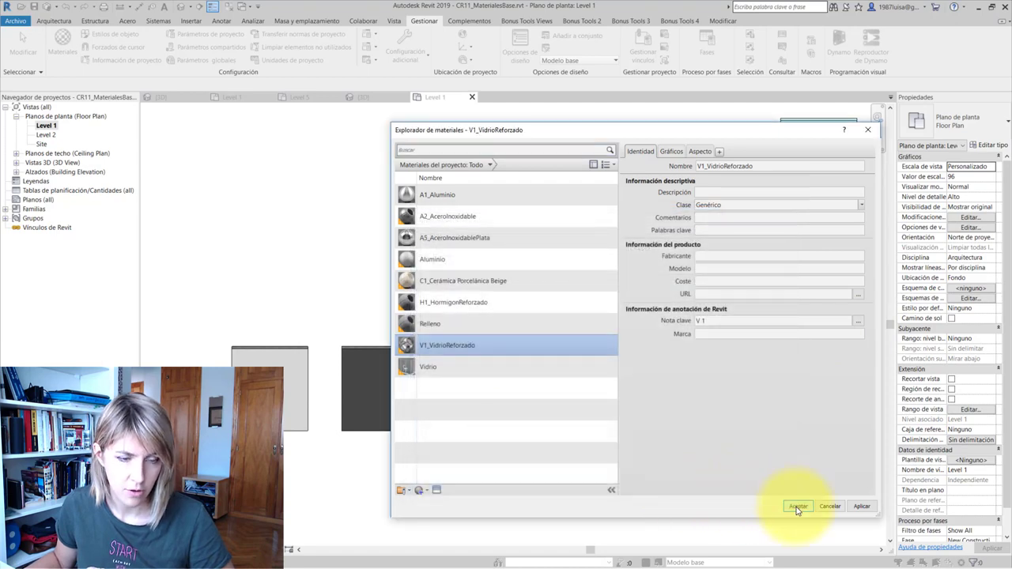
{"action": "left_click", "coordinate": [797, 507]}
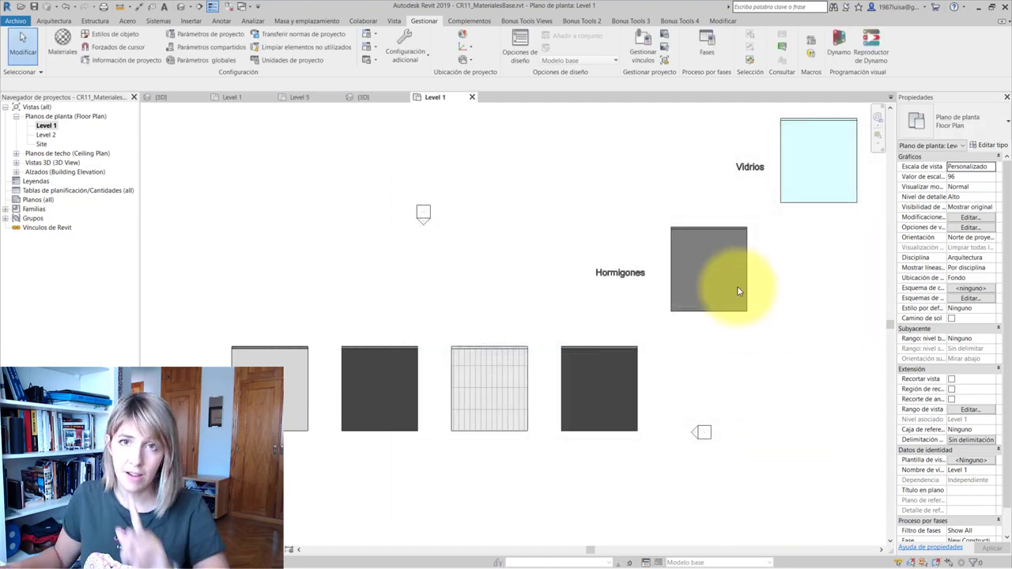
{"action": "scroll", "coordinate": [623, 367], "scroll_direction": "down", "scroll_amount": 3}
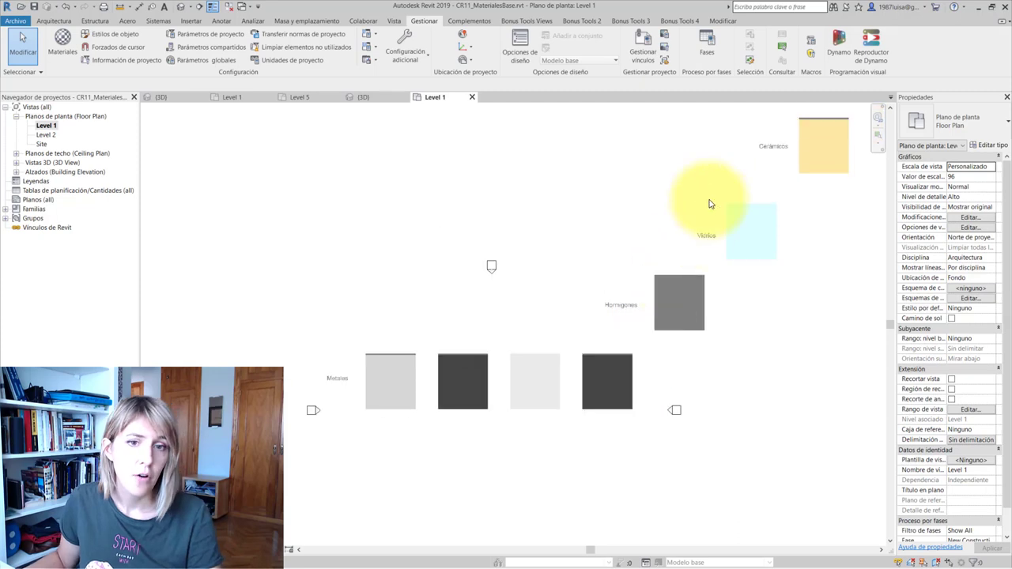
{"action": "scroll", "coordinate": [709, 204], "scroll_direction": "up", "scroll_amount": 1}
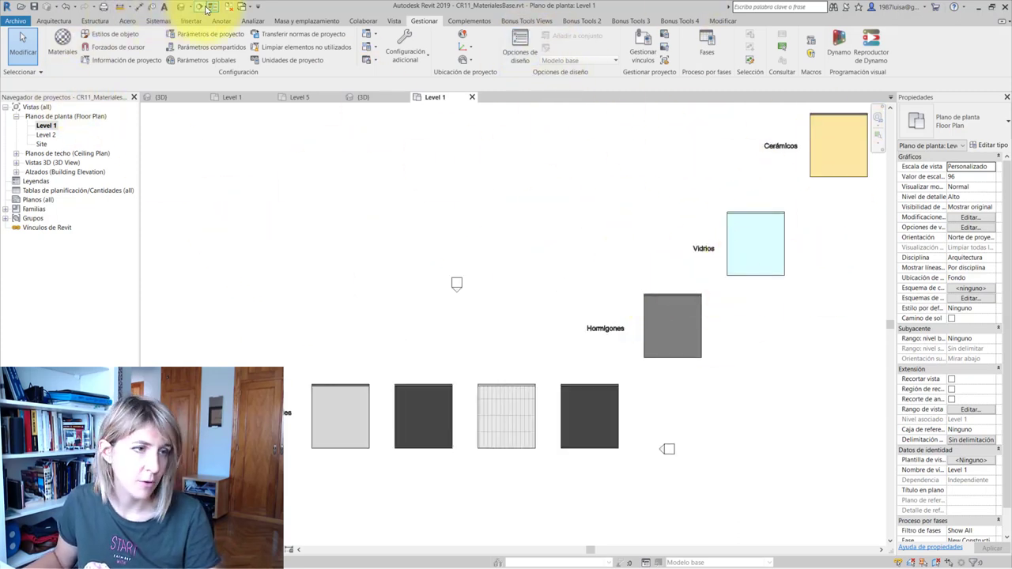
{"action": "left_click", "coordinate": [235, 6]}
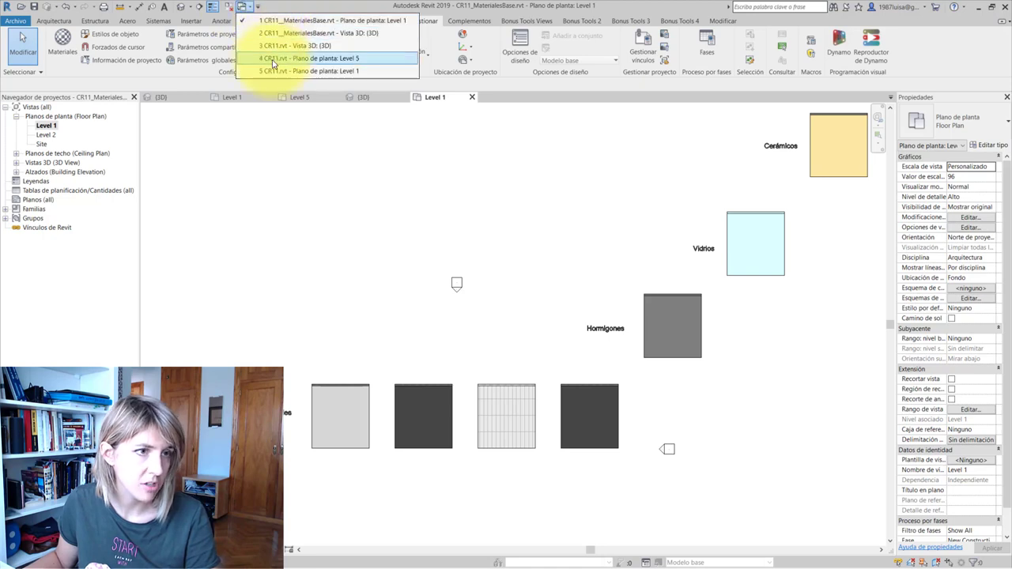
Transfer only Materiales from CR11_MaterialesBase.rvt into CR11.rvt, overwriting duplicate types
{"action": "left_click", "coordinate": [277, 47]}
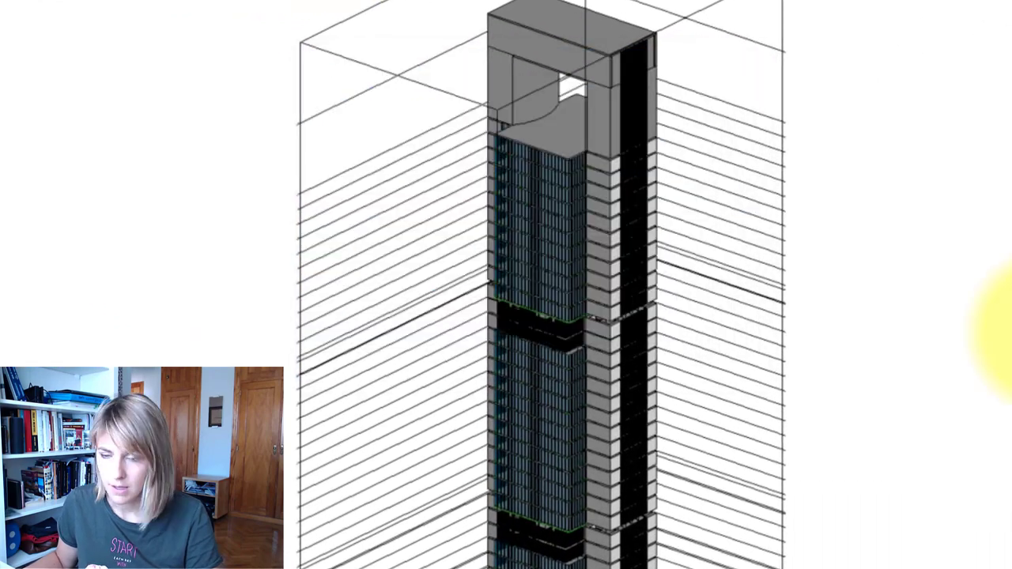
{"action": "left_click", "coordinate": [581, 143]}
{"action": "left_click", "coordinate": [601, 152]}
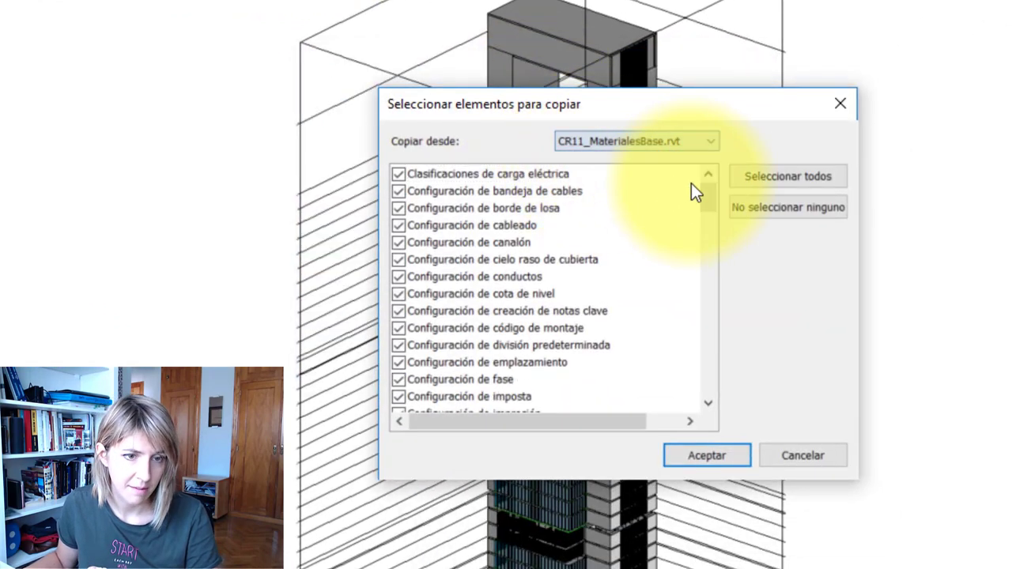
{"action": "left_click", "coordinate": [760, 207]}
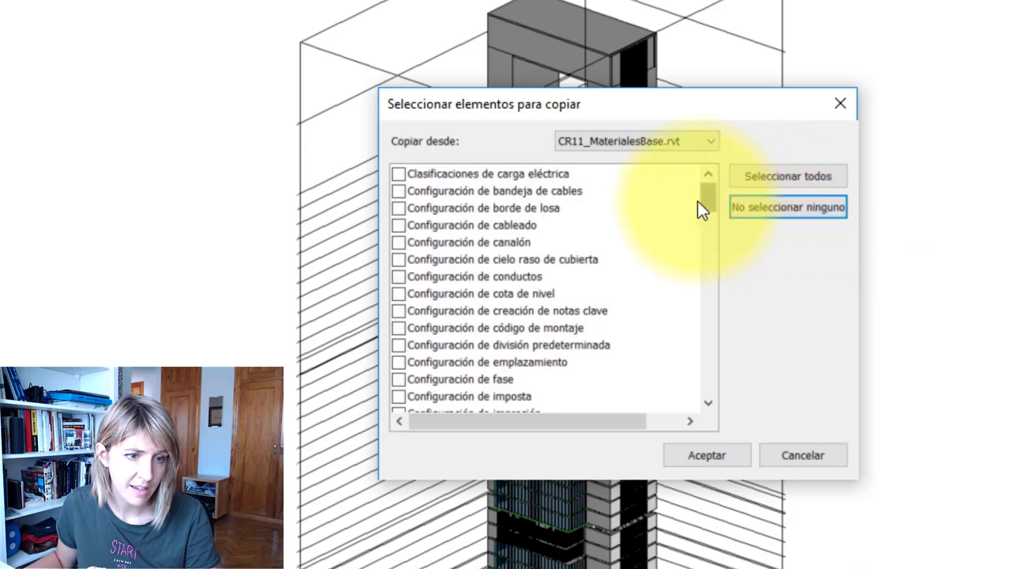
{"action": "mouse_move", "coordinate": [706, 205]}
{"action": "left_mouse_down"}
{"action": "mouse_move", "coordinate": [693, 353]}
{"action": "mouse_move", "coordinate": [691, 272]}
{"action": "left_mouse_up"}
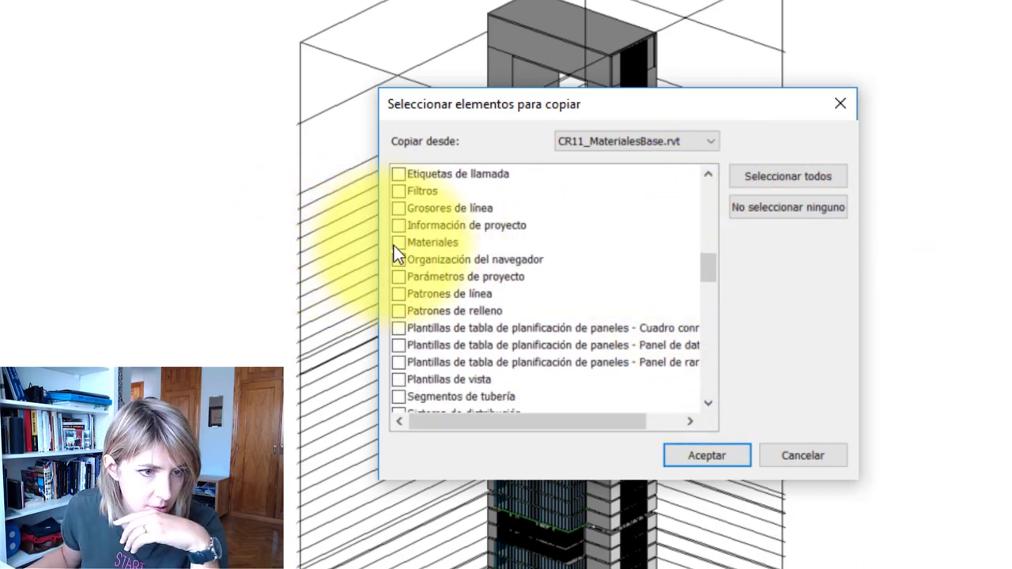
{"action": "left_click", "coordinate": [398, 242]}
{"action": "mouse_move", "coordinate": [712, 276]}
{"action": "left_mouse_down"}
{"action": "mouse_move", "coordinate": [704, 203]}
{"action": "mouse_move", "coordinate": [687, 425]}
{"action": "left_mouse_up"}
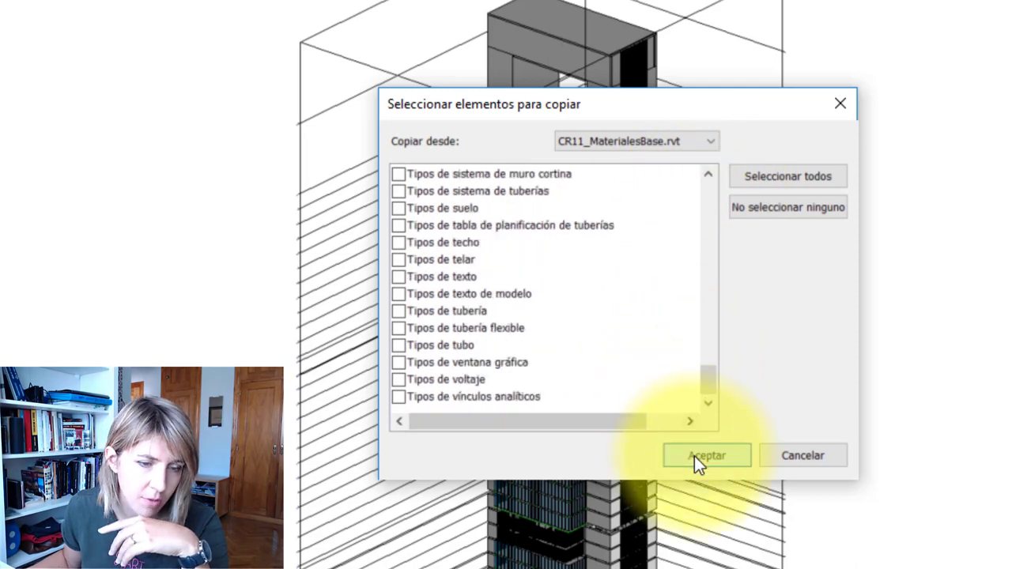
{"action": "left_click", "coordinate": [694, 456]}
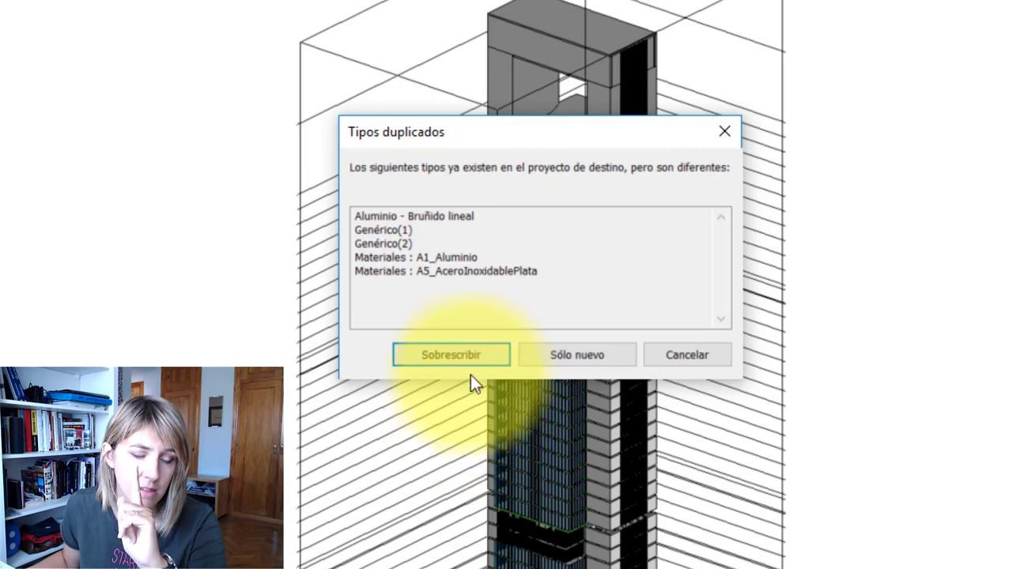
{"action": "left_click", "coordinate": [477, 356]}
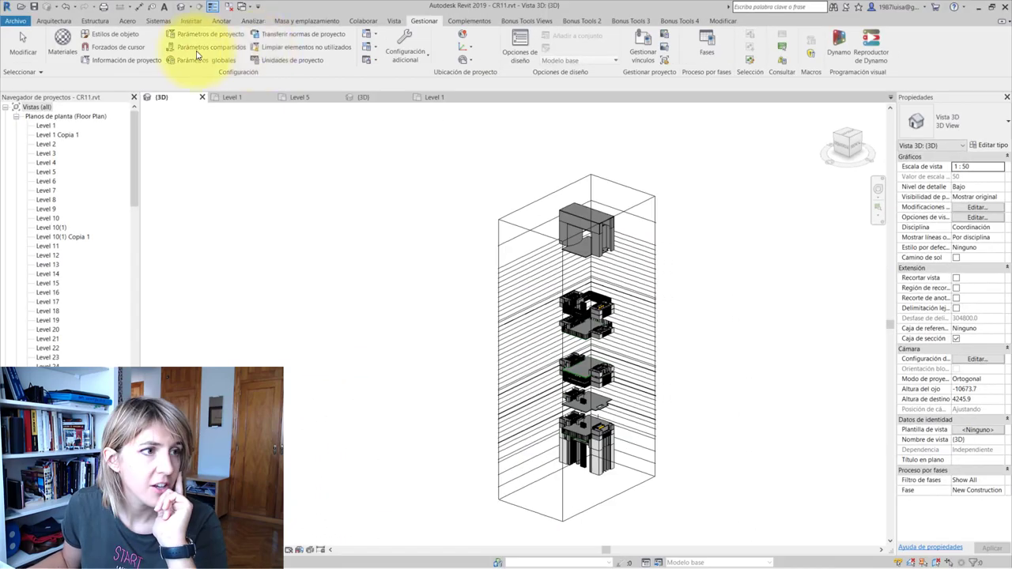
{"action": "left_click", "coordinate": [61, 46]}
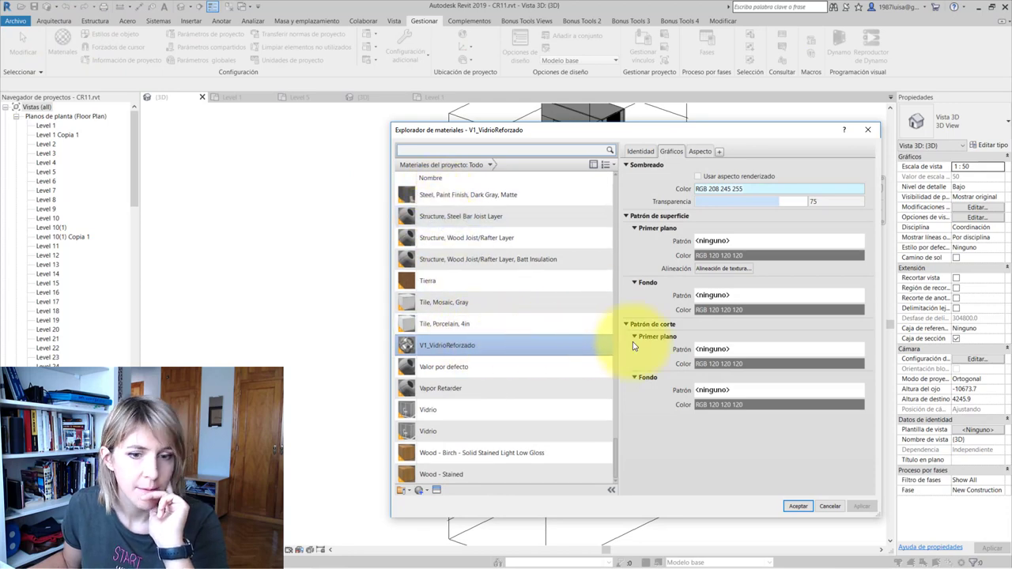
{"action": "left_click", "coordinate": [641, 151]}
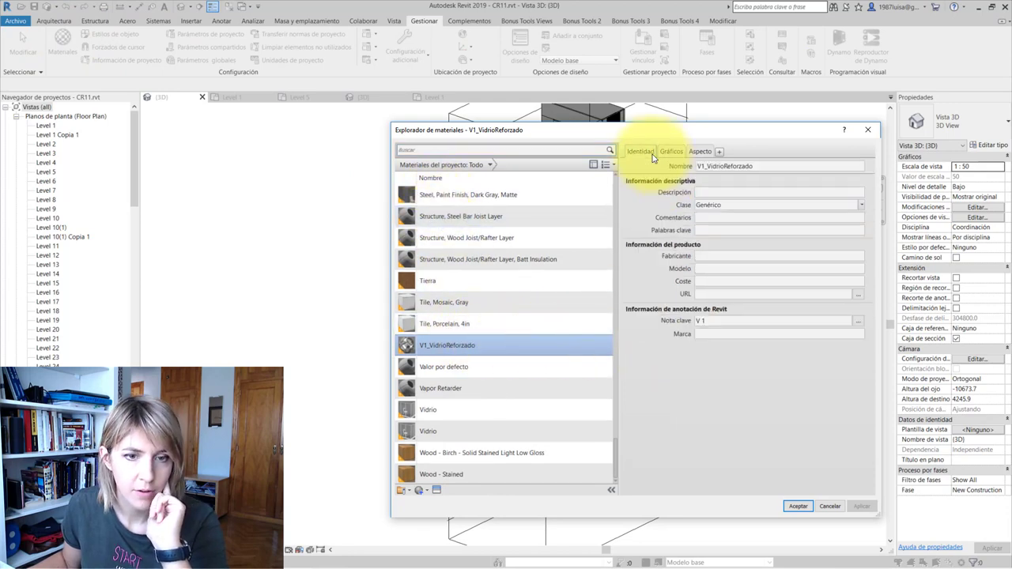
{"action": "left_click", "coordinate": [857, 321]}
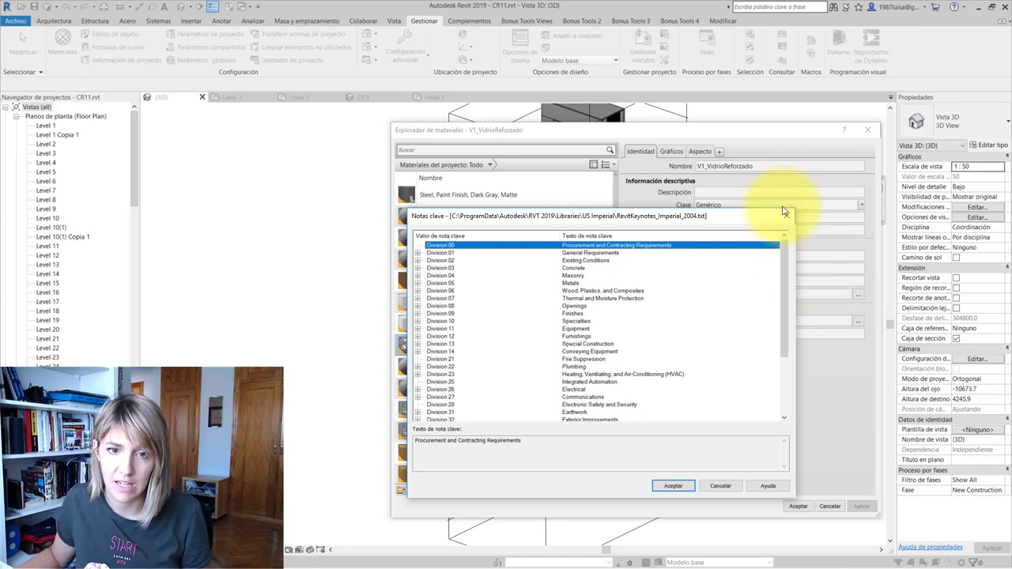
{"action": "left_click", "coordinate": [783, 213]}
{"action": "left_click", "coordinate": [867, 130]}
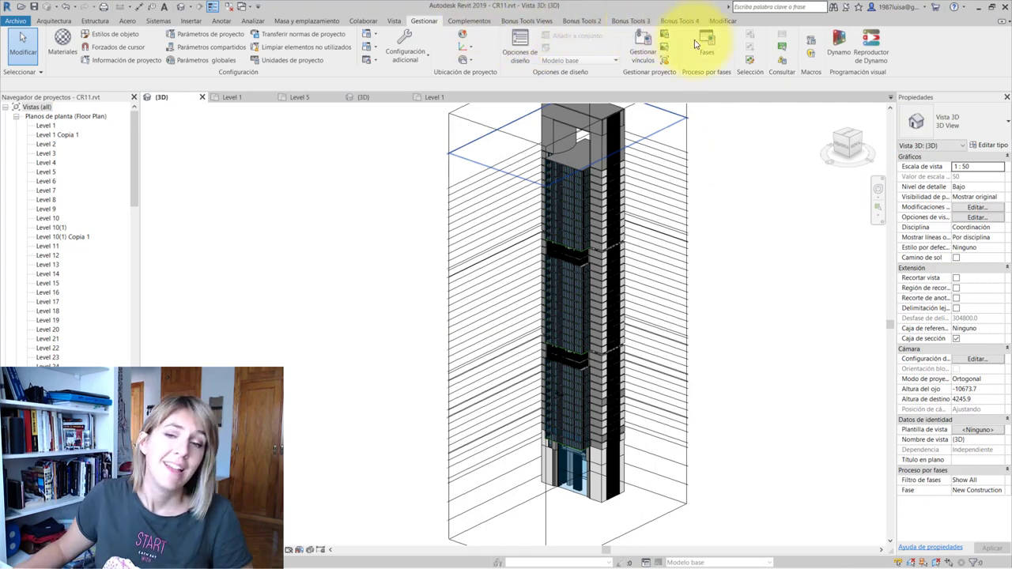
Browse to Keynotes - Materiales.txt in Descargas and set it as the keynote file
{"action": "left_click", "coordinate": [221, 21]}
{"action": "left_click", "coordinate": [836, 54]}
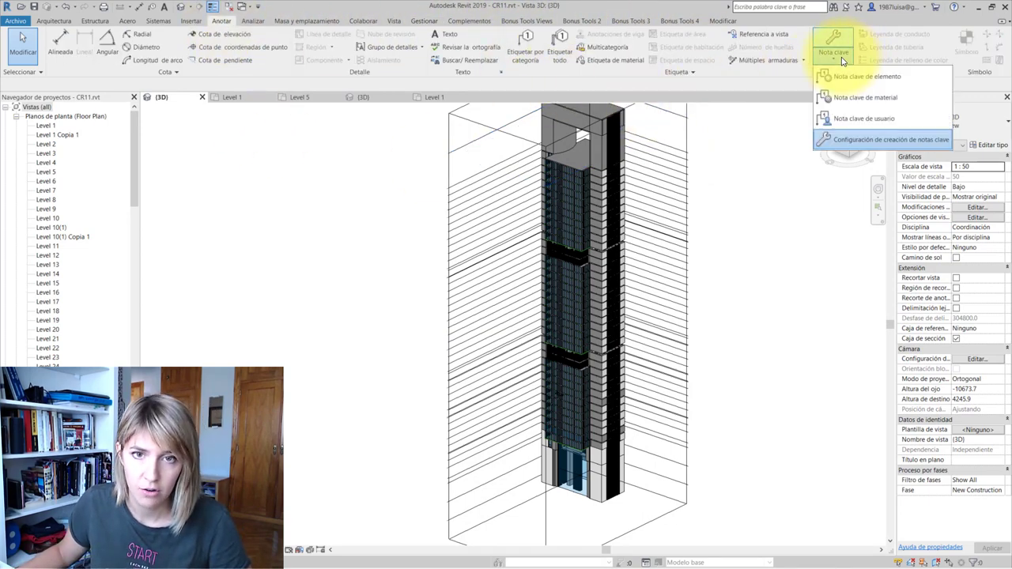
{"action": "left_click", "coordinate": [891, 139]}
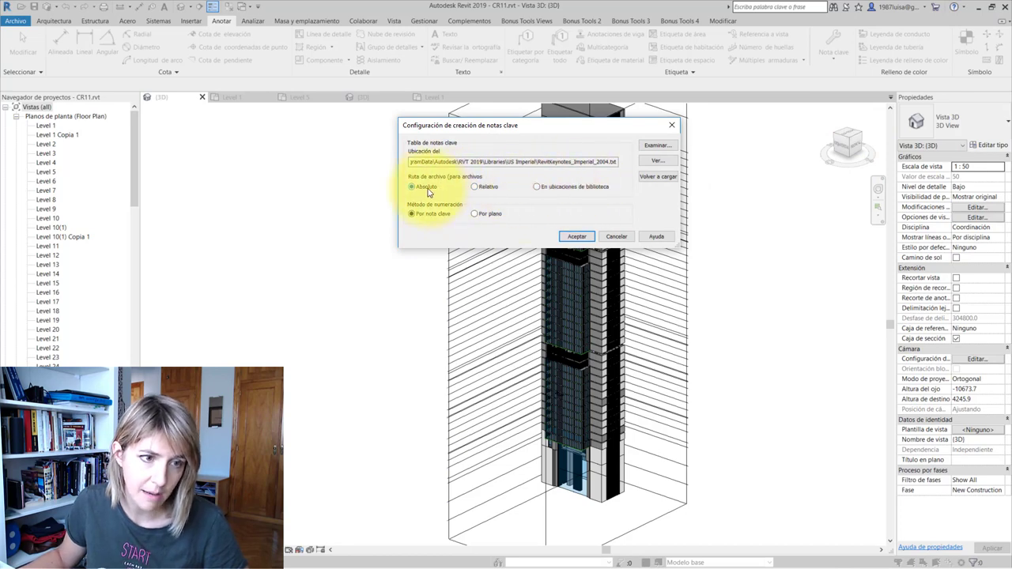
{"action": "left_click", "coordinate": [656, 145]}
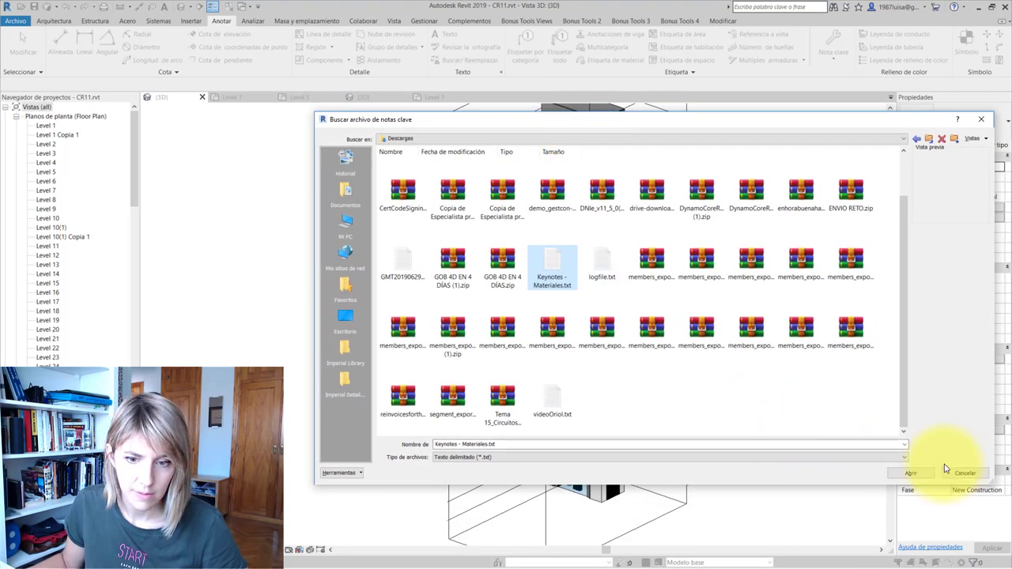
{"action": "left_click", "coordinate": [911, 472]}
{"action": "left_click", "coordinate": [589, 242]}
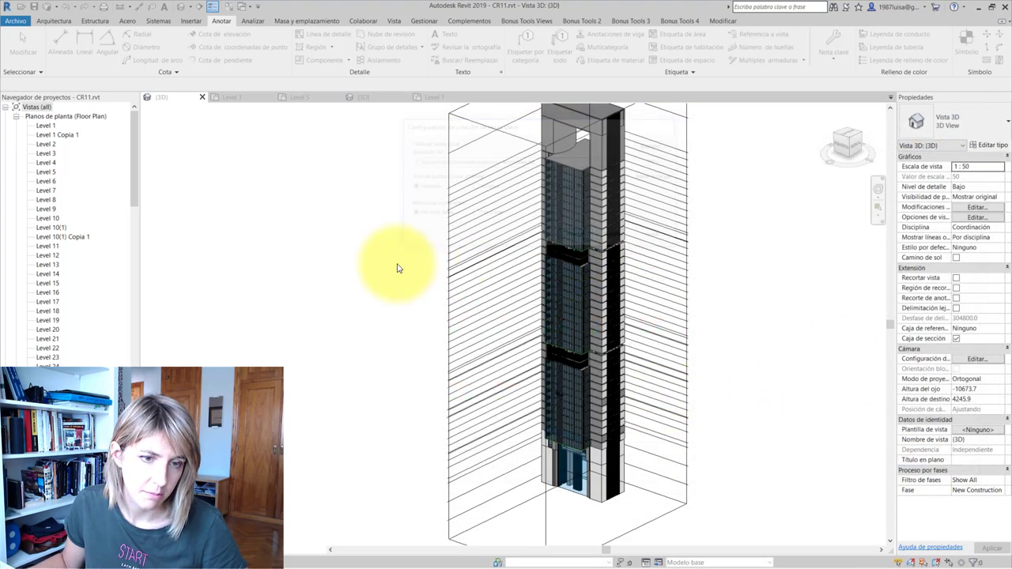
Give V1_VidrioReforzado the keynote V 1 Vidrio Reforzado and close the Material Browser
{"action": "left_click", "coordinate": [424, 21]}
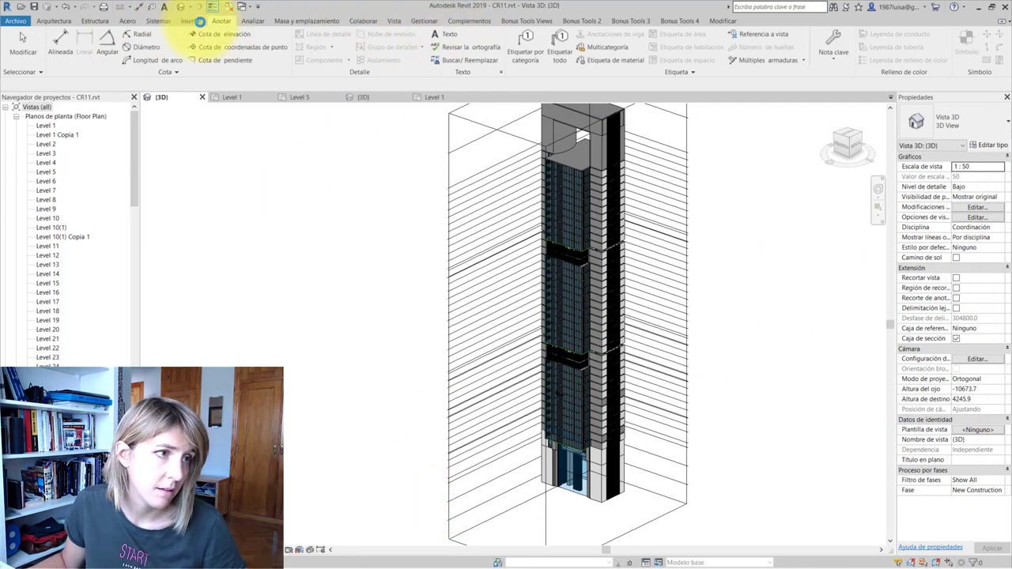
{"action": "left_click", "coordinate": [57, 44]}
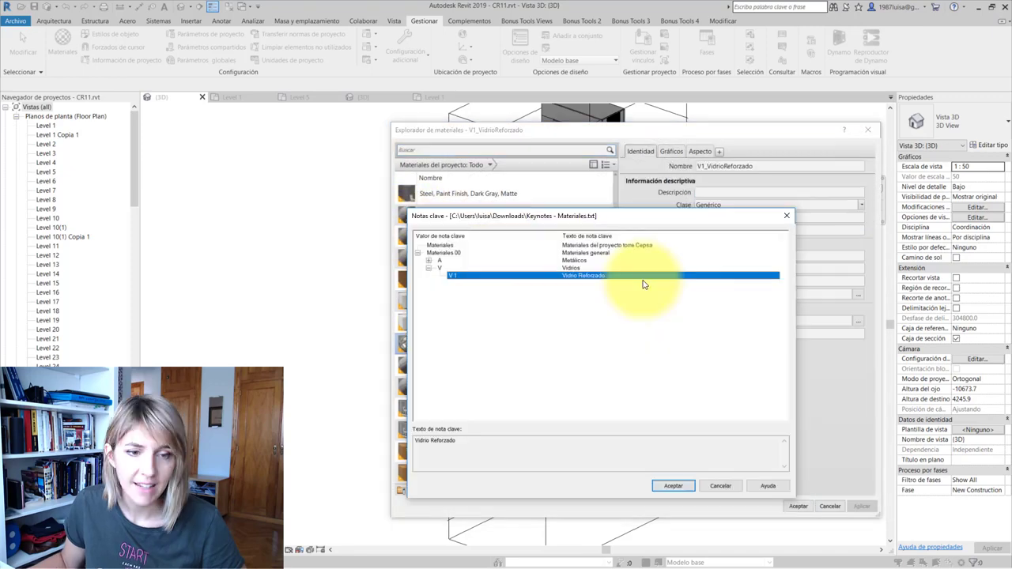
{"action": "left_click", "coordinate": [686, 486]}
{"action": "left_click", "coordinate": [805, 510]}
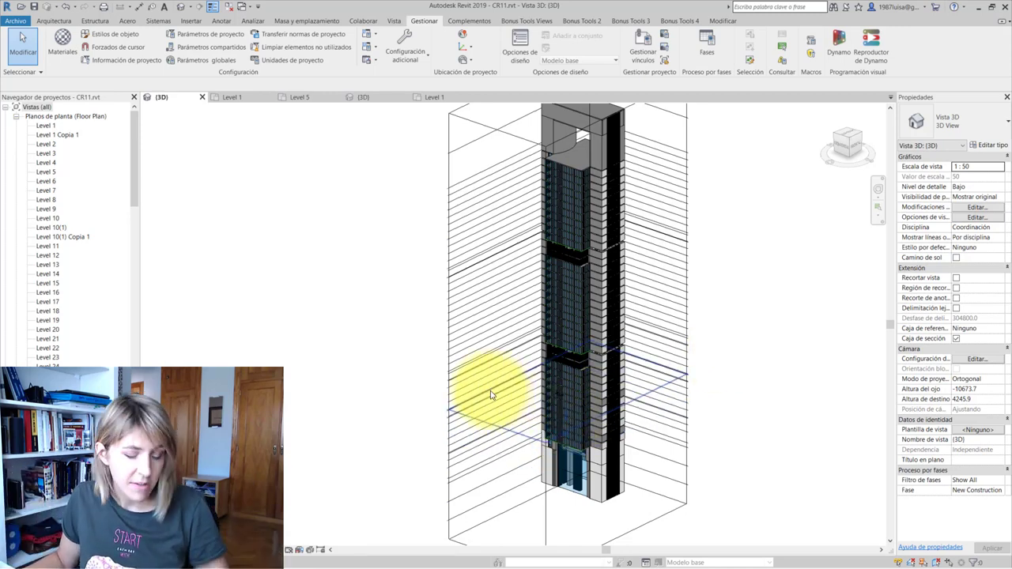
Open the Level 1 floor plan from the 3D tower view and clear the selection
{"action": "scroll", "coordinate": [327, 339], "scroll_direction": "down", "scroll_amount": 2}
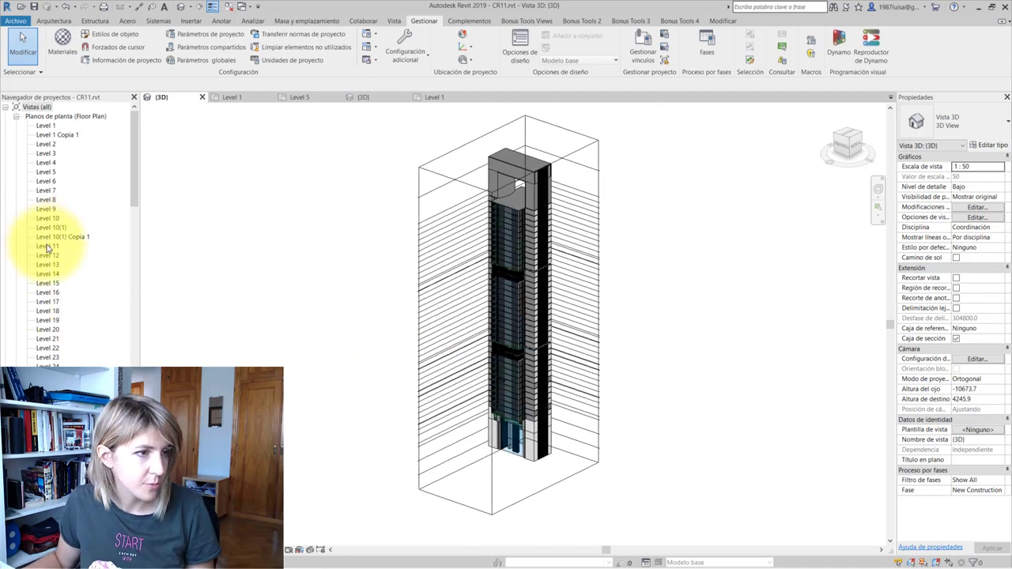
{"action": "scroll", "coordinate": [501, 430], "scroll_direction": "up", "scroll_amount": 3}
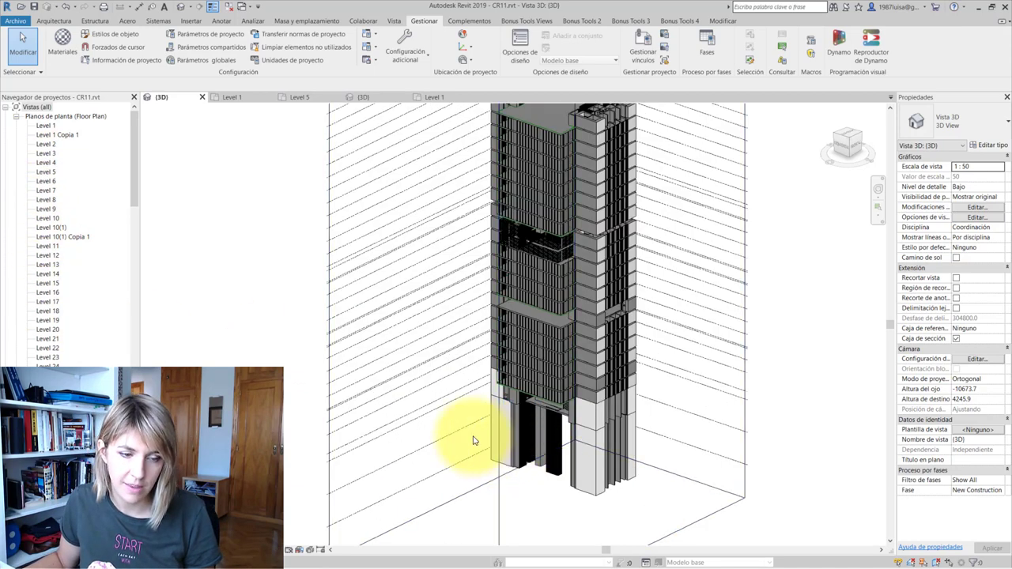
{"action": "scroll", "coordinate": [486, 440], "scroll_direction": "up", "scroll_amount": 1}
{"action": "scroll", "coordinate": [491, 429], "scroll_direction": "up", "scroll_amount": 1}
{"action": "left_click", "coordinate": [491, 433]}
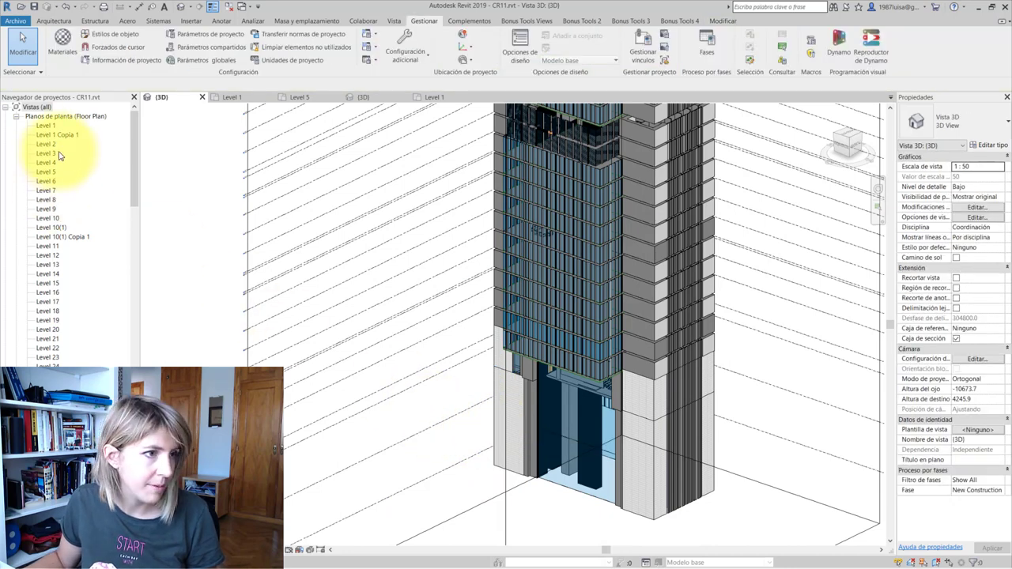
{"action": "double_click", "coordinate": [48, 125]}
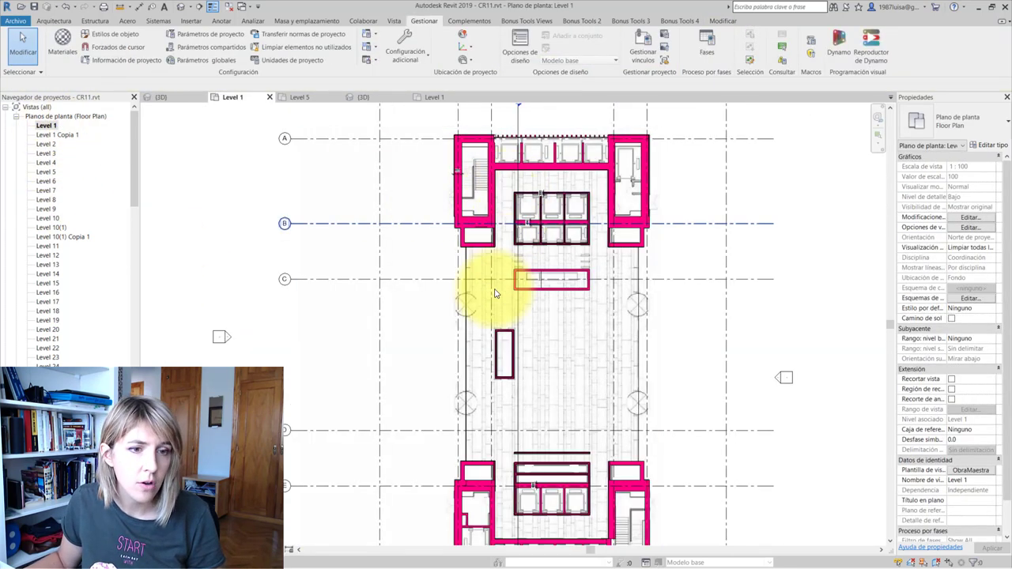
{"action": "left_click", "coordinate": [481, 284]}
{"action": "scroll", "coordinate": [480, 285], "scroll_direction": "up", "scroll_amount": 4}
{"action": "scroll", "coordinate": [474, 140], "scroll_direction": "down", "scroll_amount": 1}
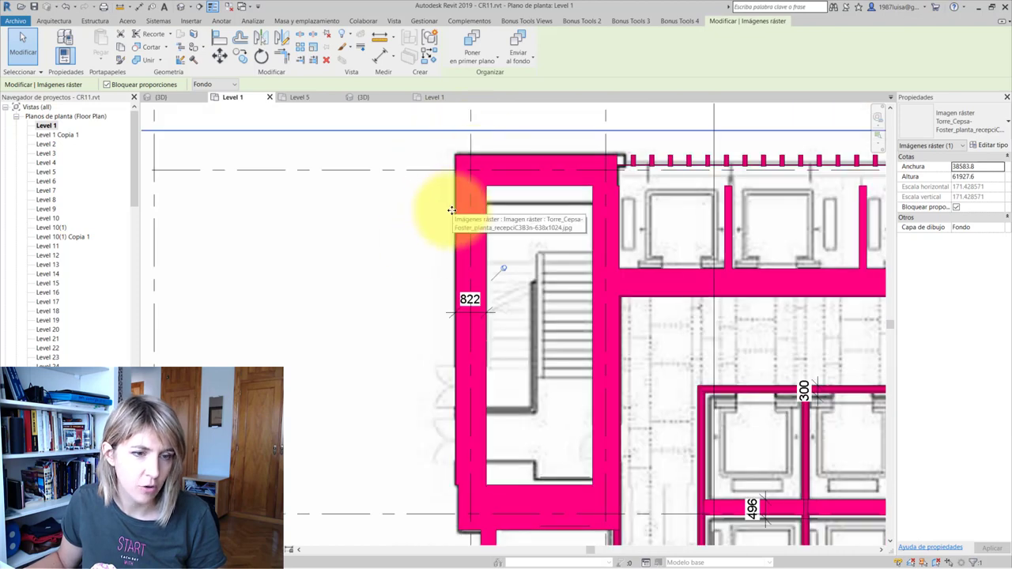
{"action": "key", "text": "Escape"}
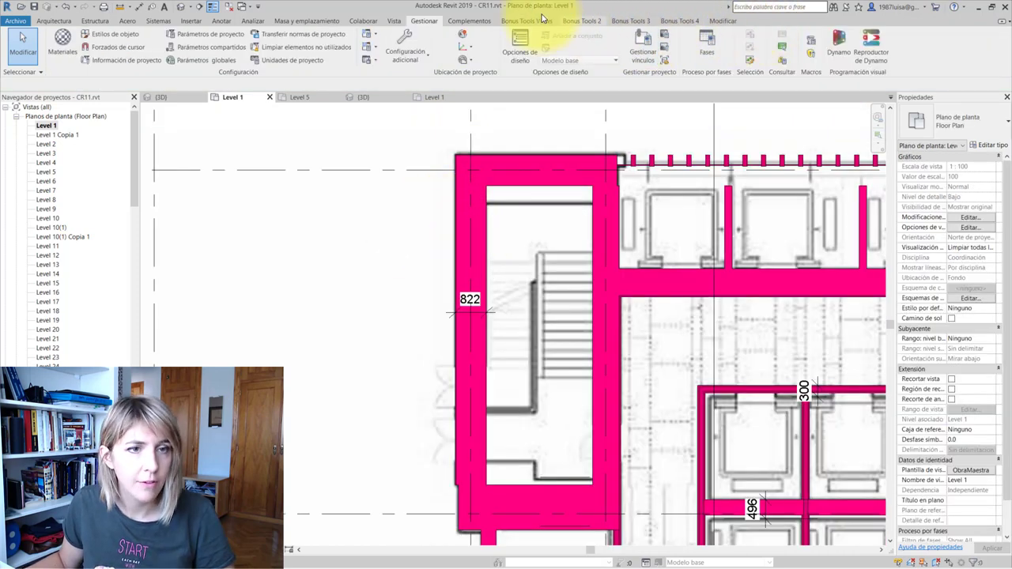
Place material keynote A 5 on the stair-core wall corner and widen the properties to read it
{"action": "left_click", "coordinate": [219, 22]}
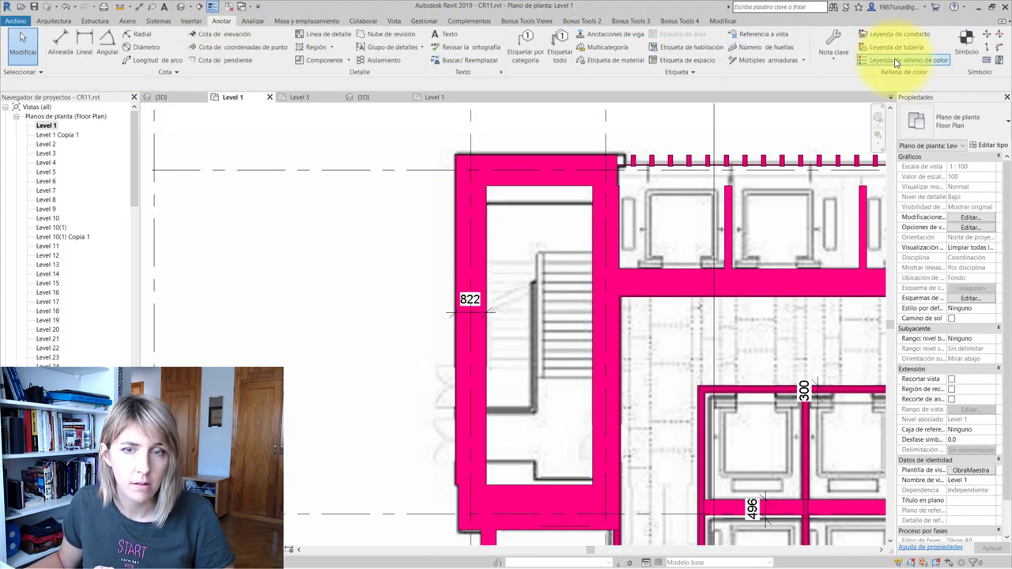
{"action": "left_click", "coordinate": [842, 57]}
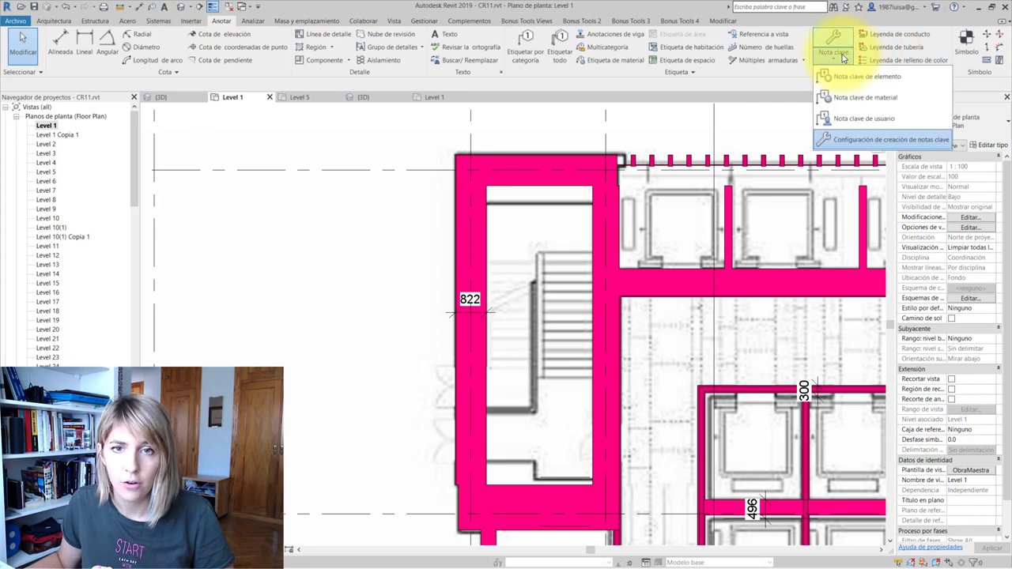
{"action": "left_click", "coordinate": [858, 97]}
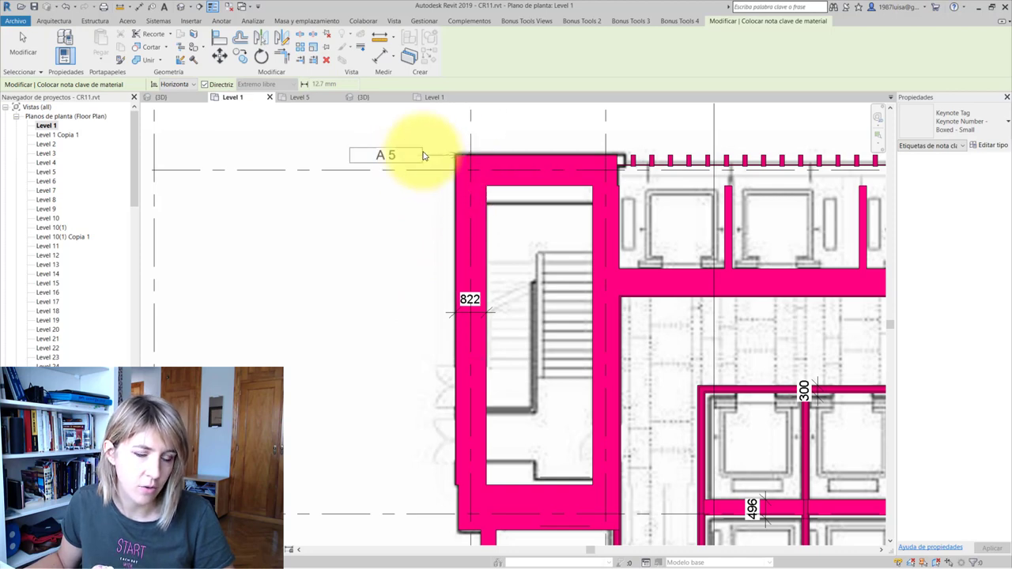
{"action": "left_click", "coordinate": [419, 125]}
{"action": "key", "text": "Escape"}
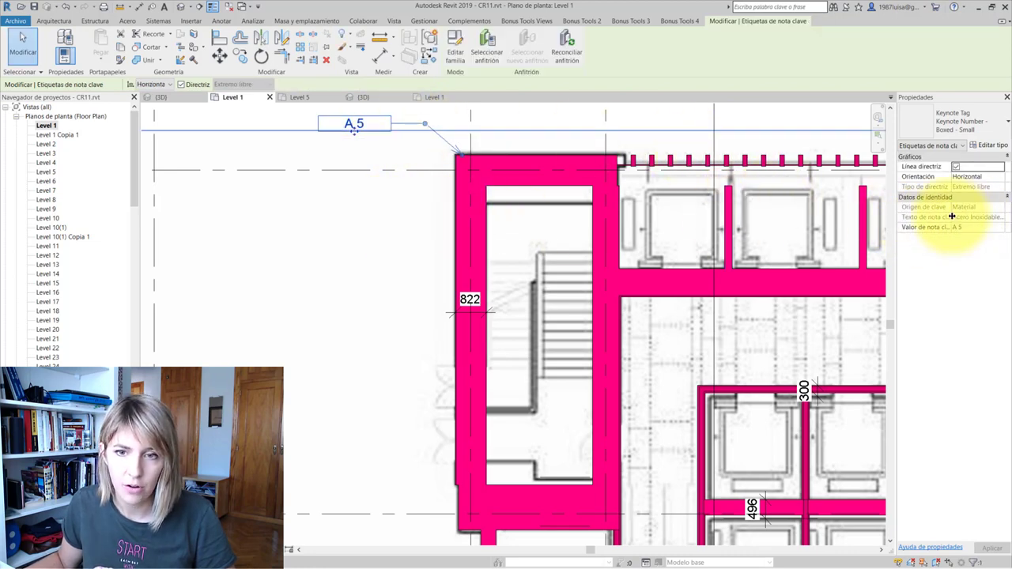
{"action": "left_click_drag", "start_coordinate": [952, 217], "coordinate": [915, 218]}
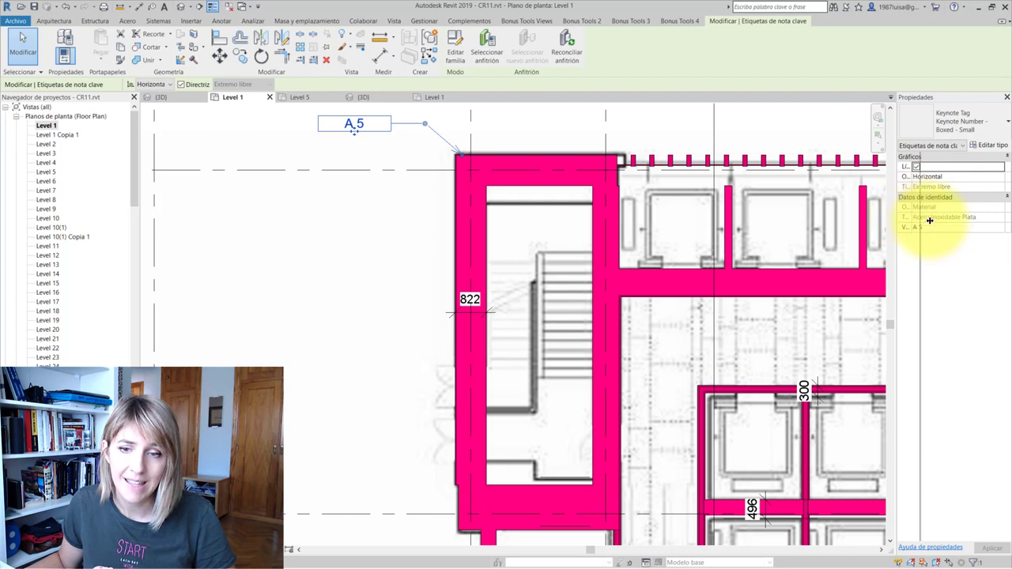
Move on to the Level 11 floor plan showing the tower's two cores
{"action": "scroll", "coordinate": [276, 197], "scroll_direction": "down", "scroll_amount": 2}
{"action": "scroll", "coordinate": [349, 158], "scroll_direction": "down", "scroll_amount": 2}
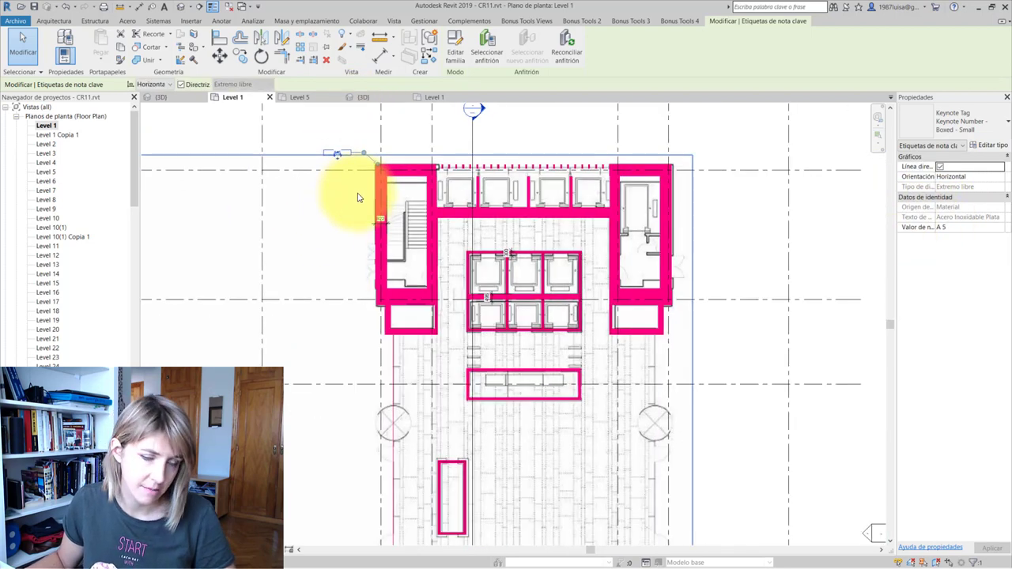
{"action": "scroll", "coordinate": [372, 413], "scroll_direction": "down", "scroll_amount": 1}
{"action": "scroll", "coordinate": [402, 226], "scroll_direction": "up", "scroll_amount": 3}
{"action": "scroll", "coordinate": [387, 164], "scroll_direction": "up", "scroll_amount": 1}
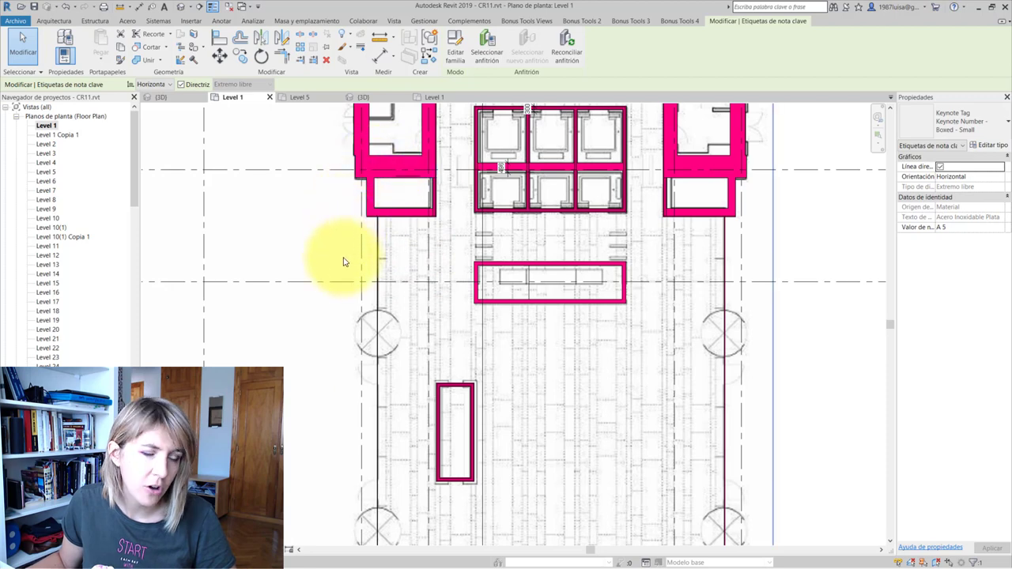
{"action": "scroll", "coordinate": [308, 395], "scroll_direction": "down", "scroll_amount": 2}
{"action": "left_click", "coordinate": [308, 395]}
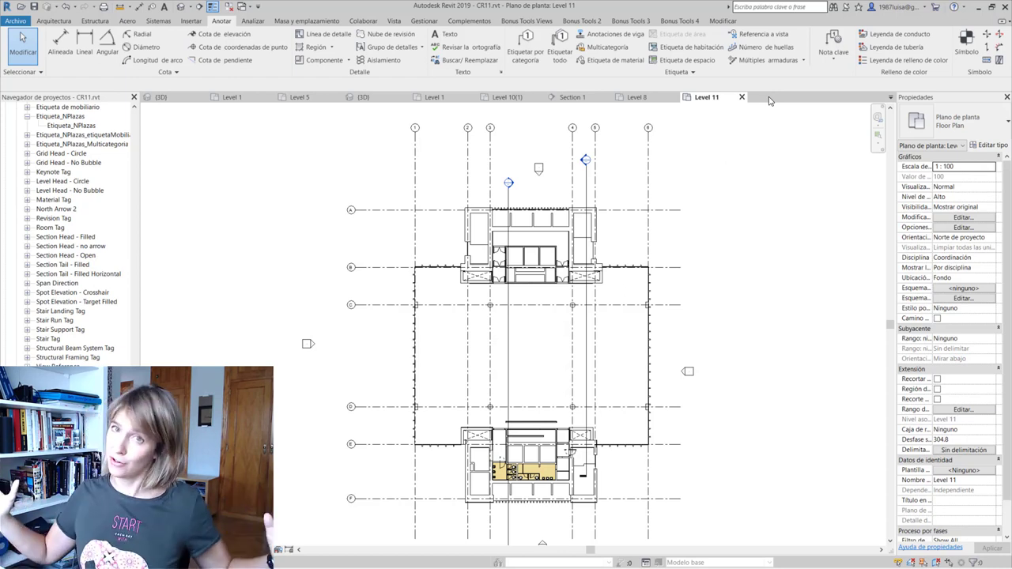
Place a C 1 material keynote on the tiled restroom area of Level 11, then exit the tool
{"action": "left_click", "coordinate": [833, 53]}
{"action": "left_click", "coordinate": [862, 107]}
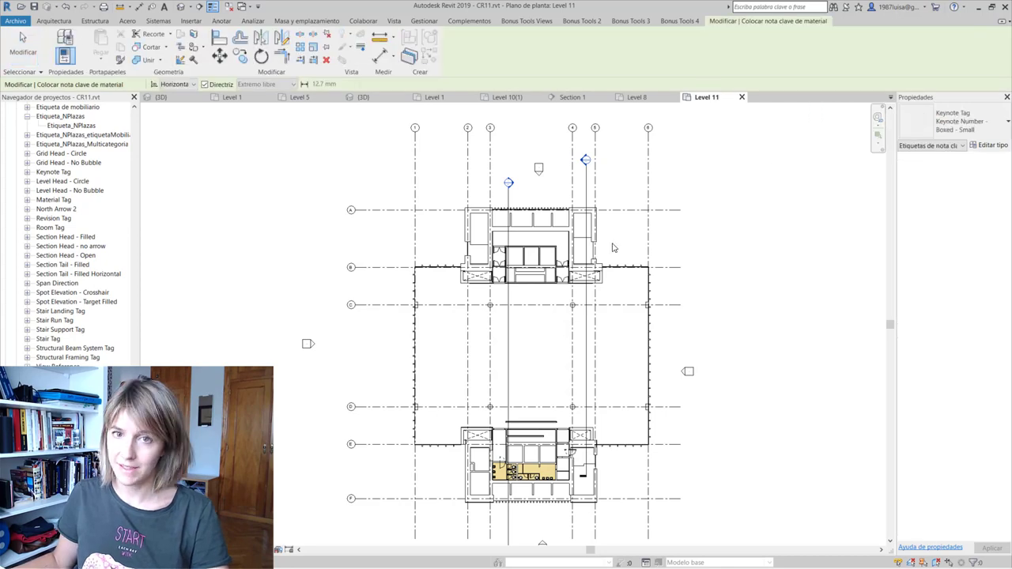
{"action": "scroll", "coordinate": [510, 229], "scroll_direction": "up", "scroll_amount": 2}
{"action": "scroll", "coordinate": [510, 229], "scroll_direction": "up", "scroll_amount": 2}
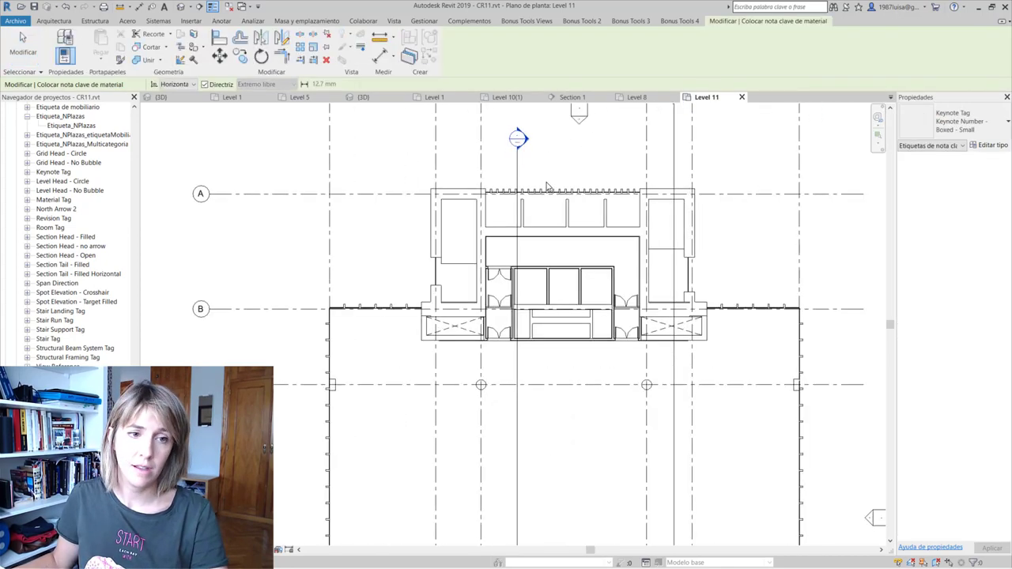
{"action": "scroll", "coordinate": [546, 204], "scroll_direction": "up", "scroll_amount": 4}
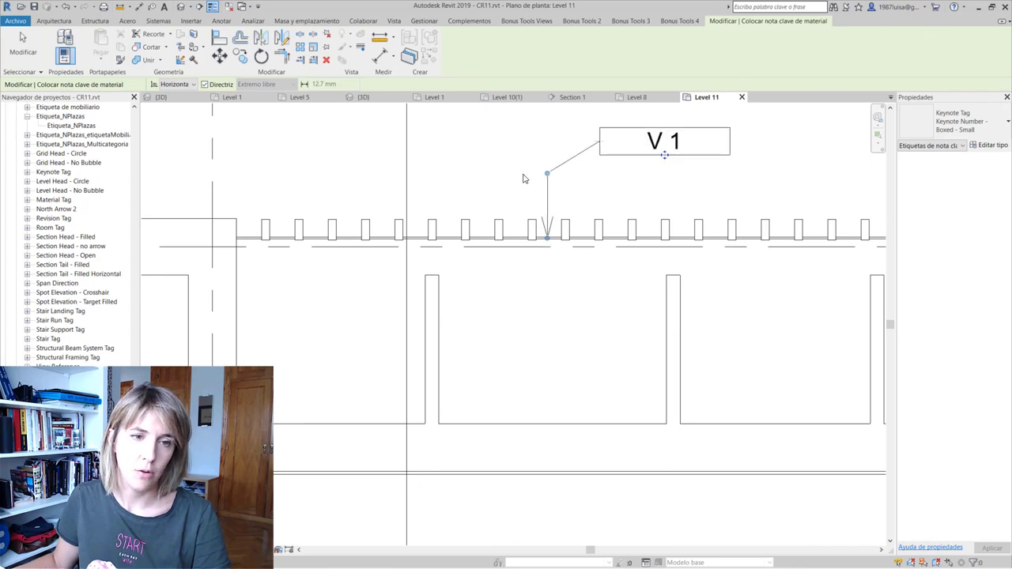
{"action": "scroll", "coordinate": [523, 179], "scroll_direction": "down", "scroll_amount": 3}
{"action": "scroll", "coordinate": [616, 132], "scroll_direction": "down", "scroll_amount": 3}
{"action": "scroll", "coordinate": [616, 132], "scroll_direction": "down", "scroll_amount": 2}
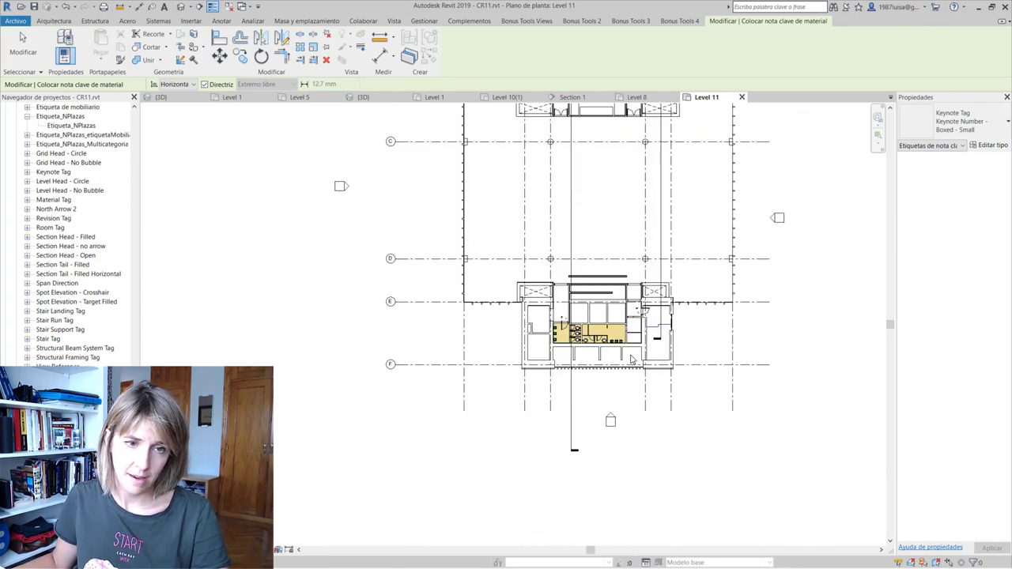
{"action": "scroll", "coordinate": [631, 360], "scroll_direction": "up", "scroll_amount": 5}
{"action": "left_click", "coordinate": [579, 291]}
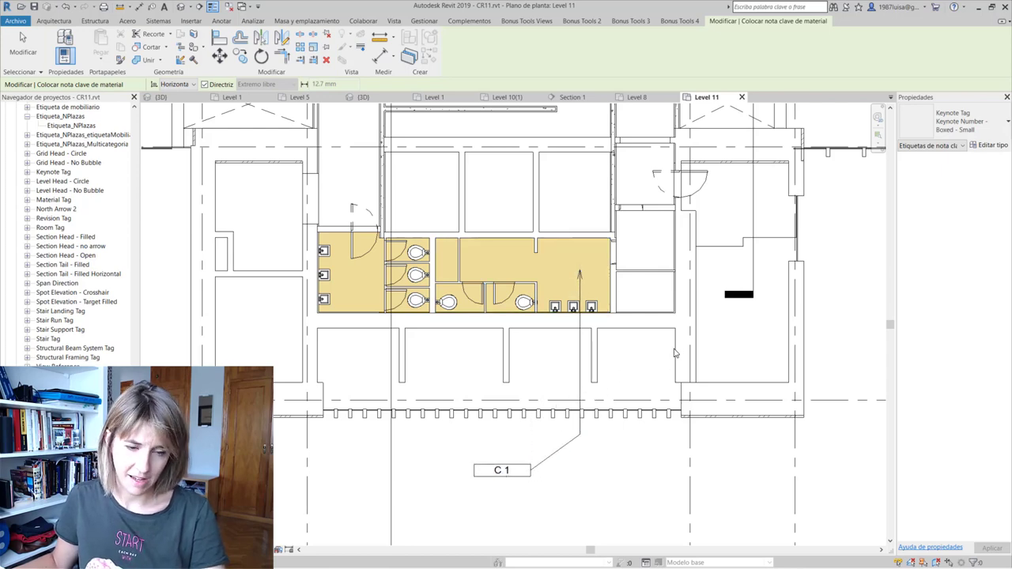
{"action": "scroll", "coordinate": [668, 462], "scroll_direction": "down", "scroll_amount": 1}
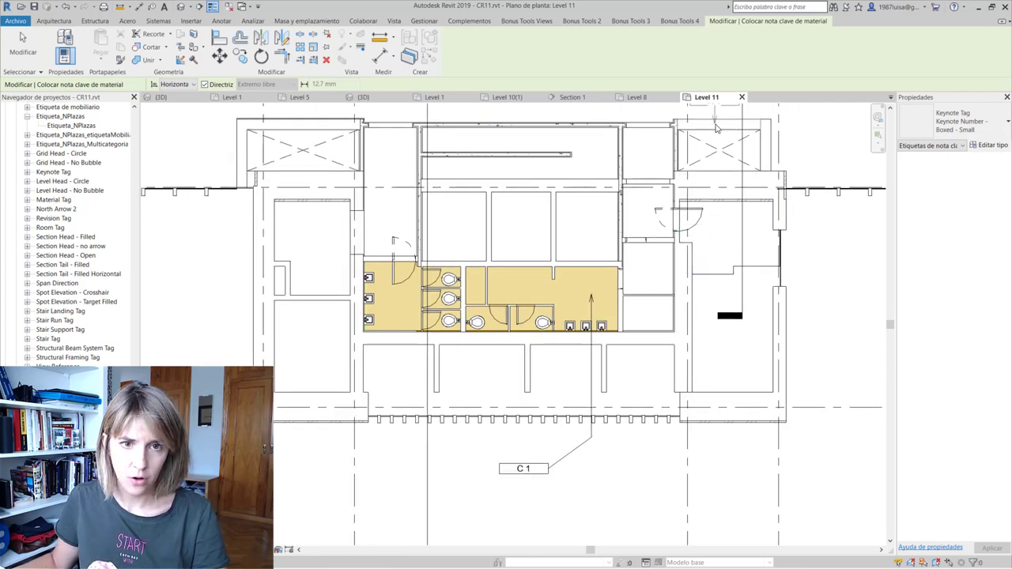
{"action": "scroll", "coordinate": [661, 450], "scroll_direction": "down", "scroll_amount": 2}
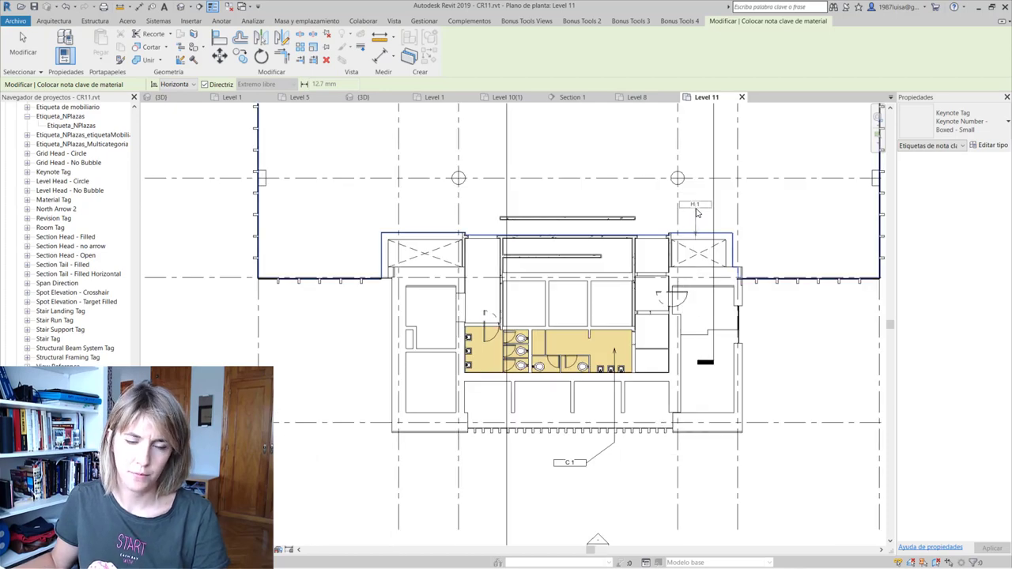
{"action": "key", "text": "Escape"}
{"action": "key", "text": "Escape"}
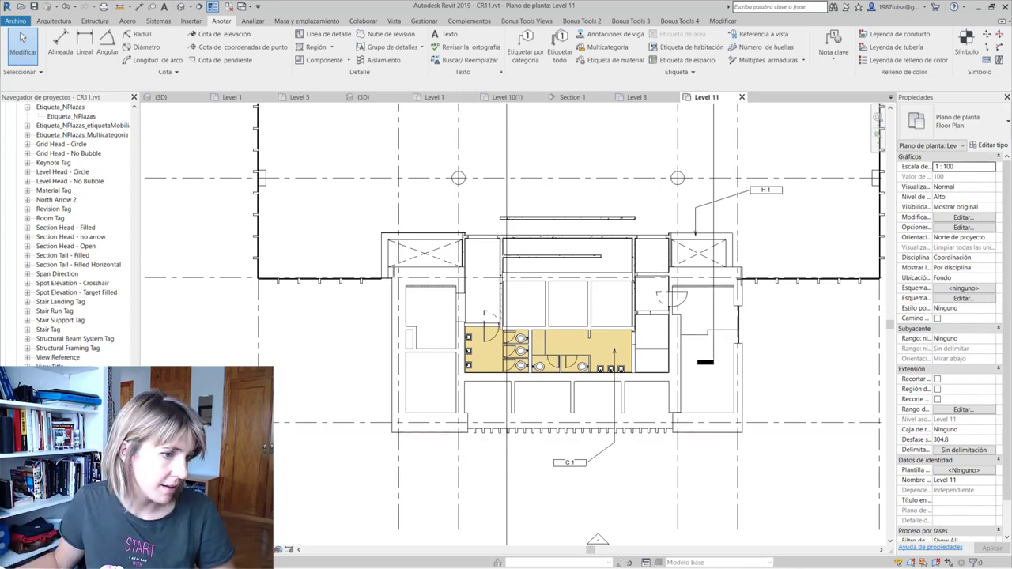
{"action": "scroll", "coordinate": [71, 237], "scroll_direction": "down", "scroll_amount": 1}
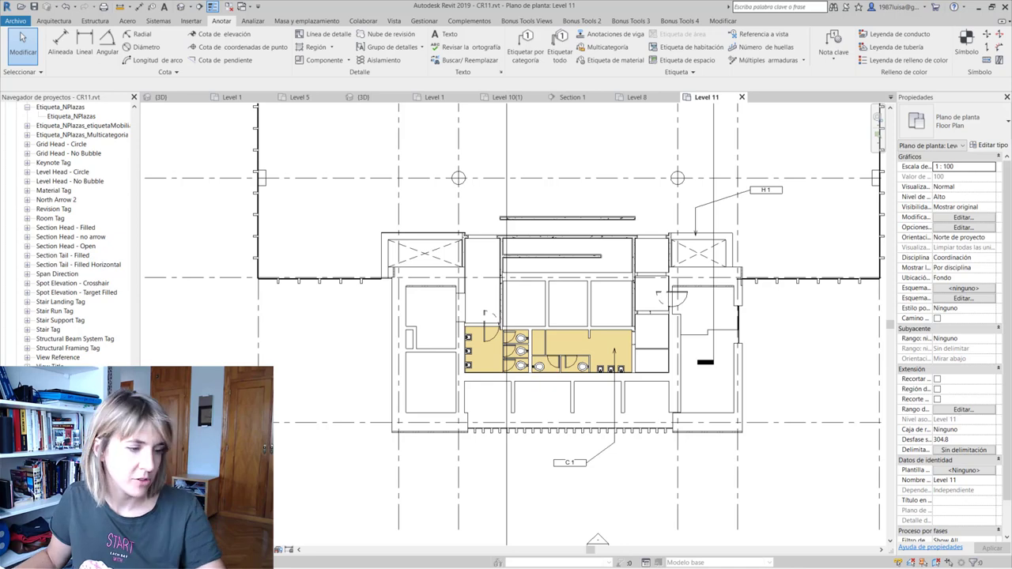
{"action": "left_click_drag", "start_coordinate": [136, 488], "coordinate": [136, 445]}
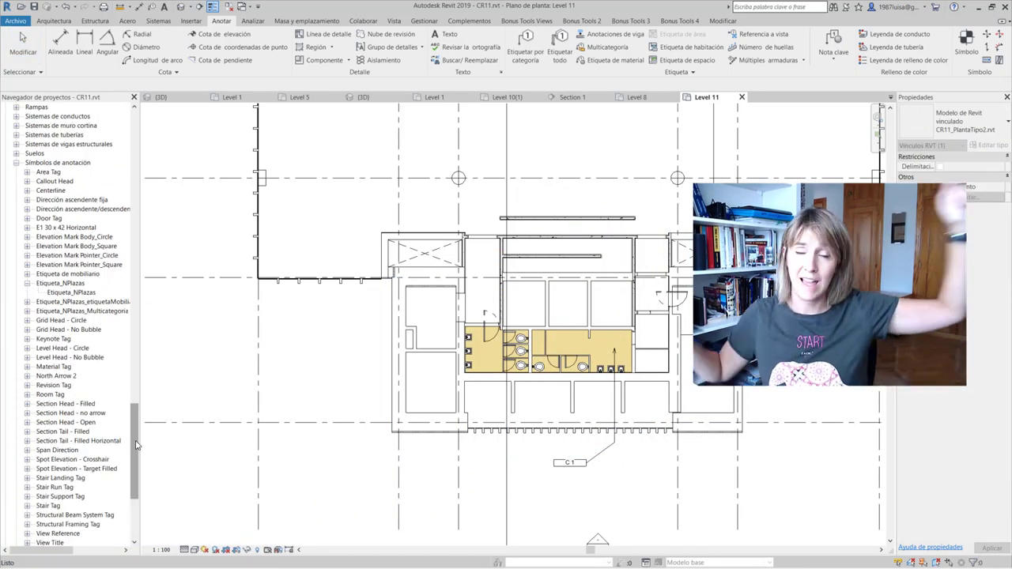
{"action": "left_click_drag", "start_coordinate": [136, 446], "coordinate": [114, 281]}
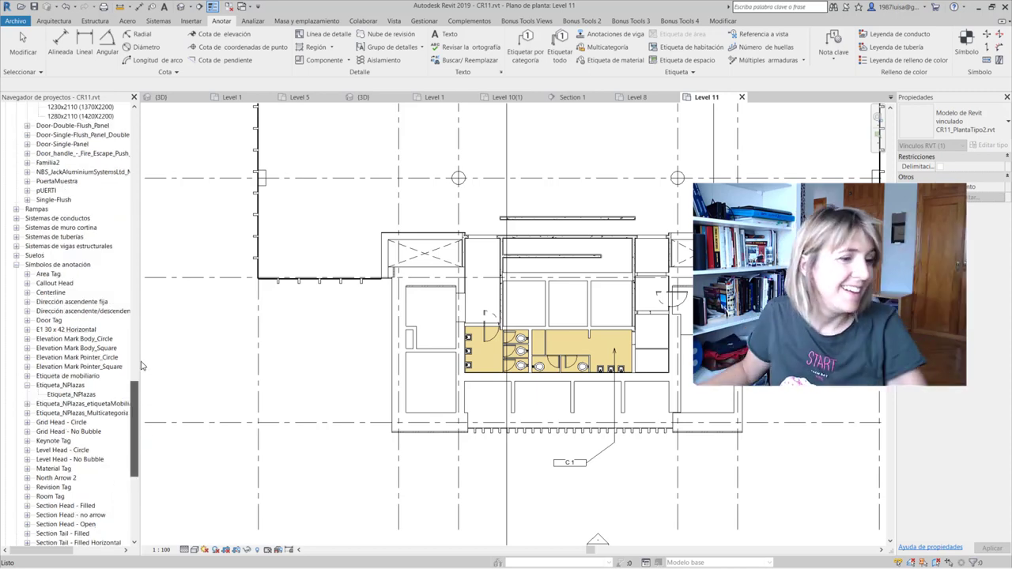
Create new sheet A101 from the sheets list with the default title block
{"action": "scroll", "coordinate": [110, 269], "scroll_direction": "up", "scroll_amount": 5}
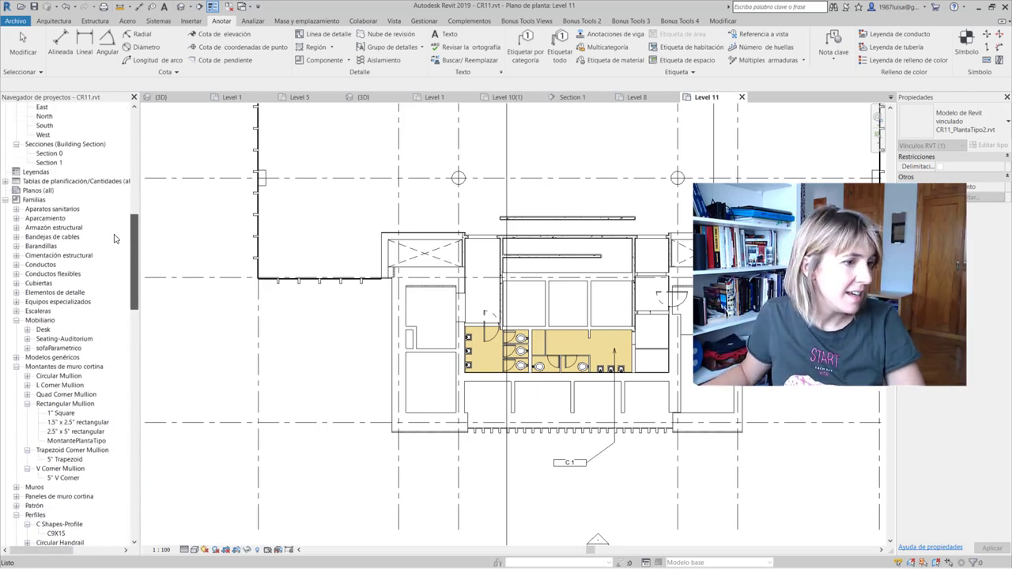
{"action": "scroll", "coordinate": [48, 245], "scroll_direction": "up", "scroll_amount": 3}
{"action": "right_click", "coordinate": [36, 238]}
{"action": "left_click", "coordinate": [79, 245]}
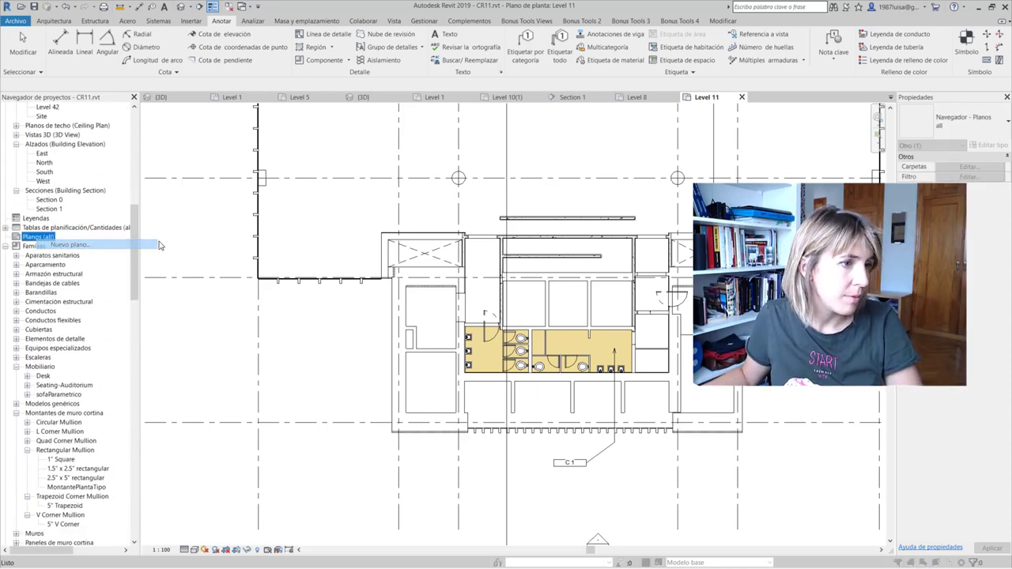
{"action": "left_click", "coordinate": [533, 406]}
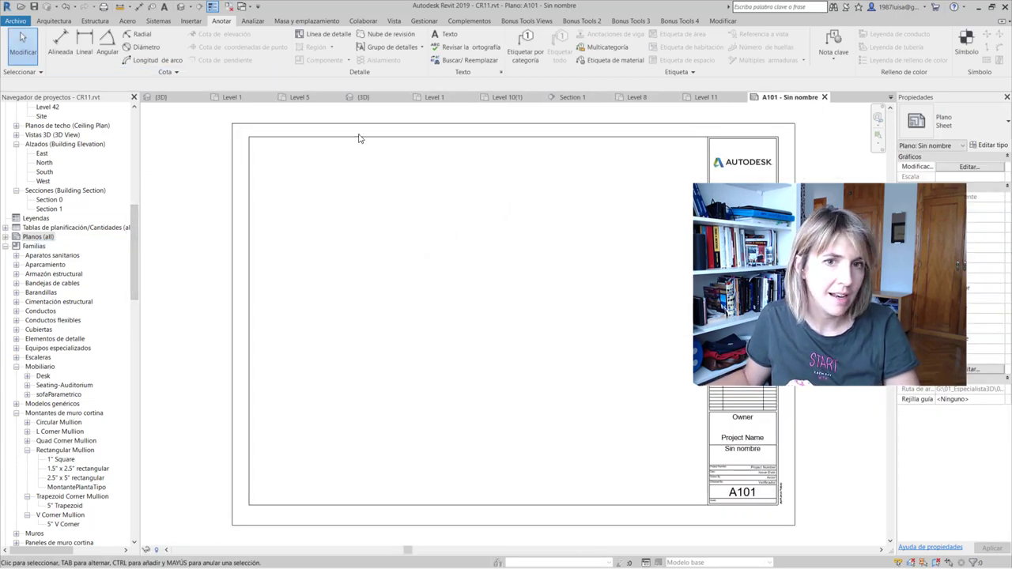
Drag the Level 11 floor plan onto sheet A101 and place its viewport
{"action": "left_click_drag", "start_coordinate": [139, 255], "coordinate": [133, 168]}
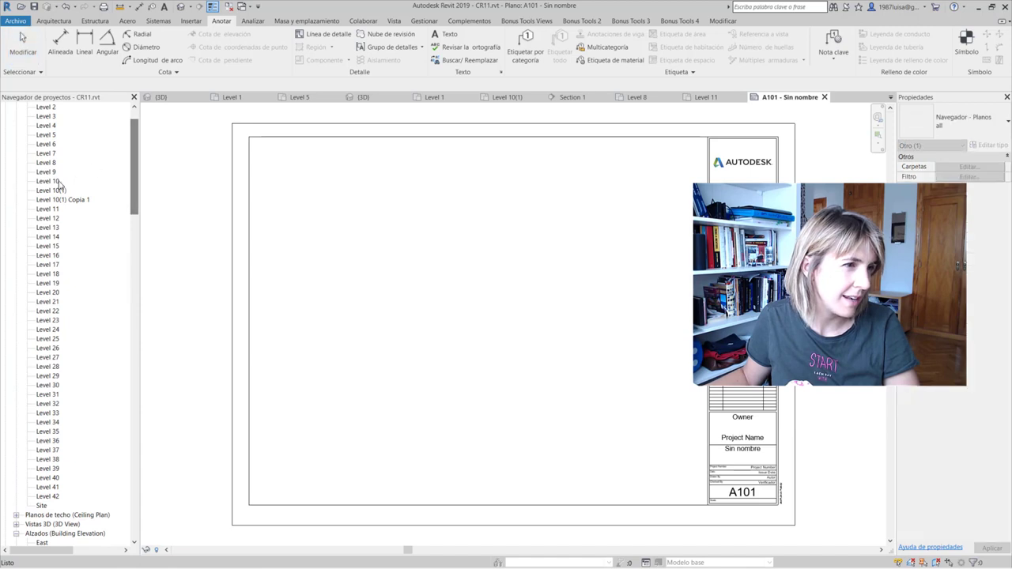
{"action": "left_click_drag", "start_coordinate": [49, 209], "coordinate": [445, 297]}
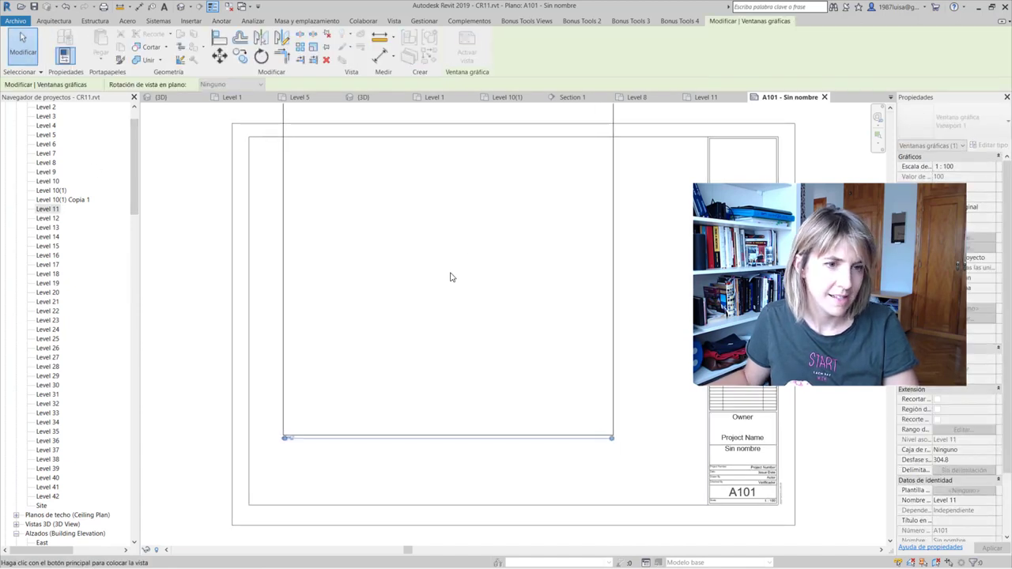
{"action": "left_click", "coordinate": [451, 296]}
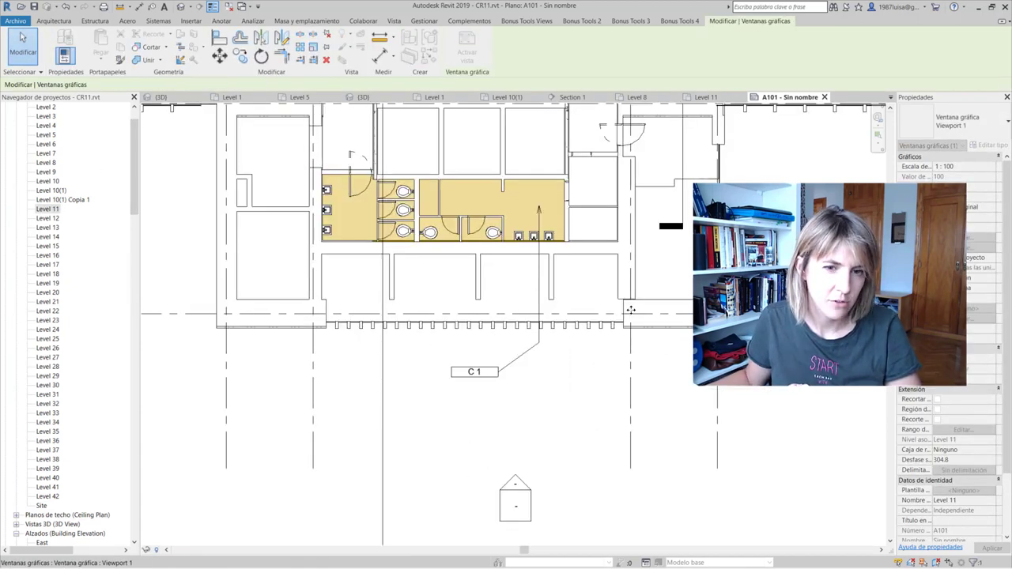
{"action": "key", "text": "Escape"}
{"action": "scroll", "coordinate": [316, 387], "scroll_direction": "down", "scroll_amount": 5}
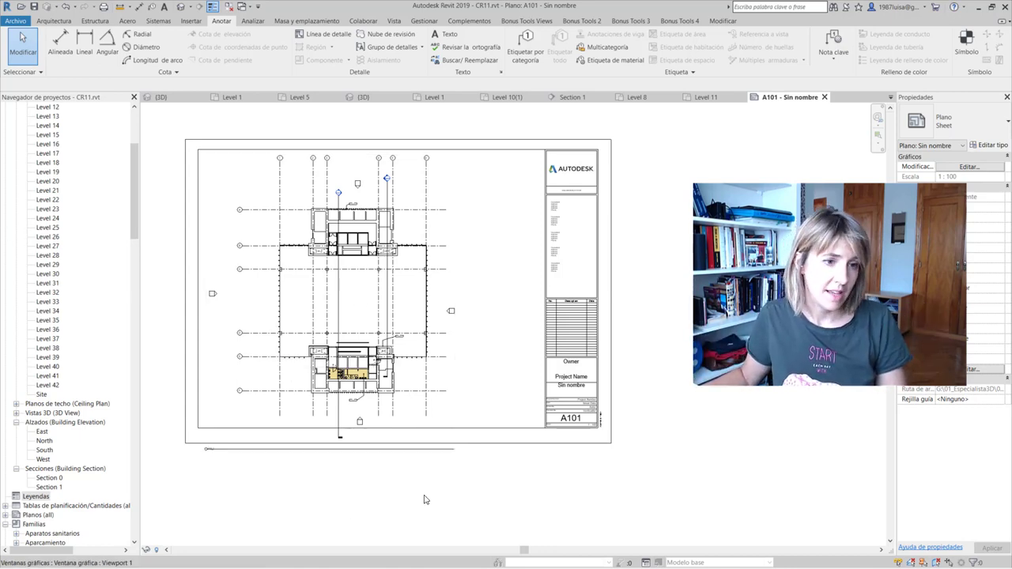
Create a keynote legend with the default name, keynote value and text fields, and widen column B
{"action": "scroll", "coordinate": [190, 188], "scroll_direction": "up", "scroll_amount": 1}
{"action": "scroll", "coordinate": [189, 187], "scroll_direction": "up", "scroll_amount": 1}
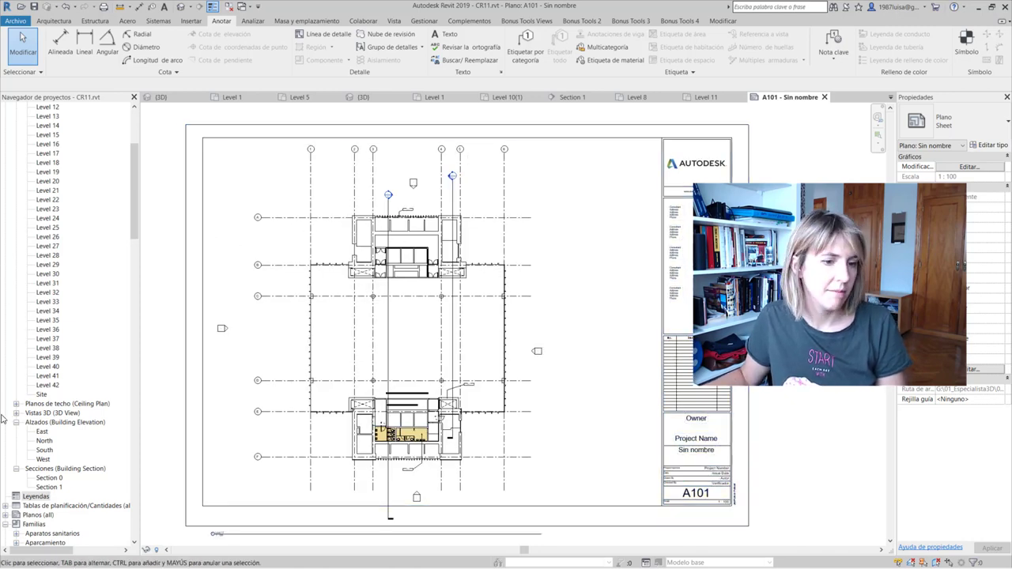
{"action": "scroll", "coordinate": [52, 486], "scroll_direction": "down", "scroll_amount": 1}
{"action": "right_click", "coordinate": [36, 478]}
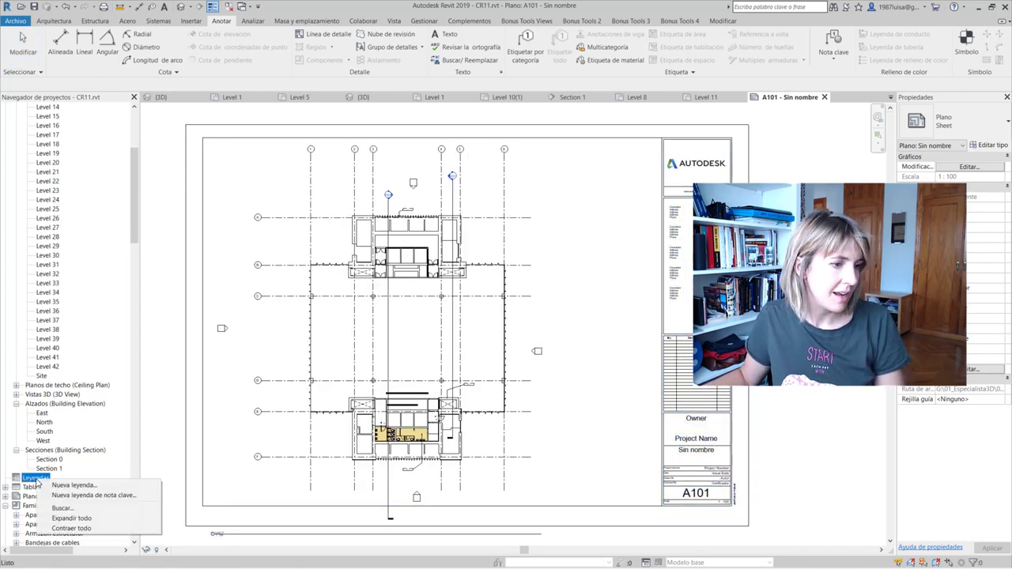
{"action": "left_click", "coordinate": [79, 494]}
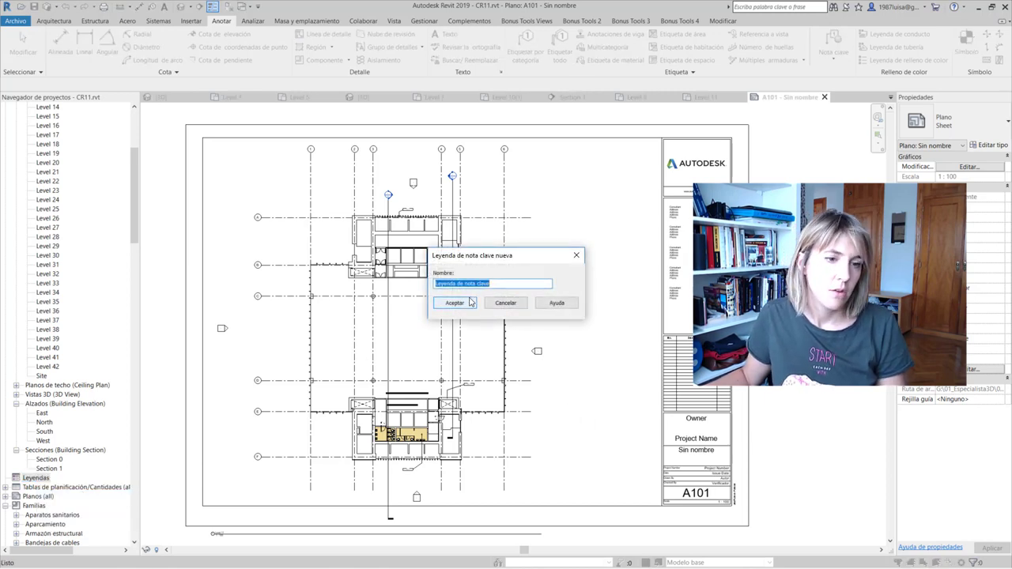
{"action": "left_click", "coordinate": [454, 303]}
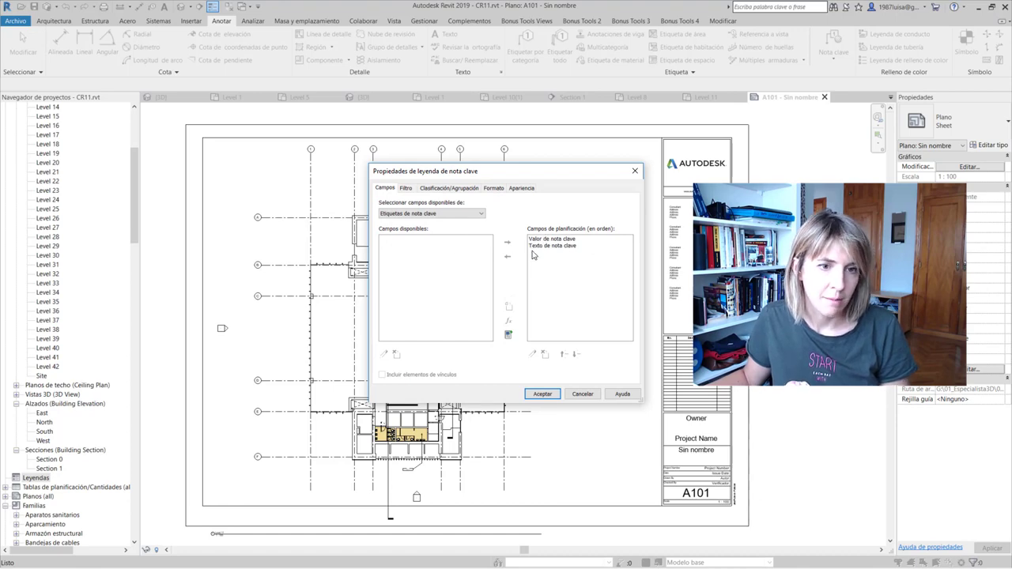
{"action": "left_click", "coordinate": [541, 394]}
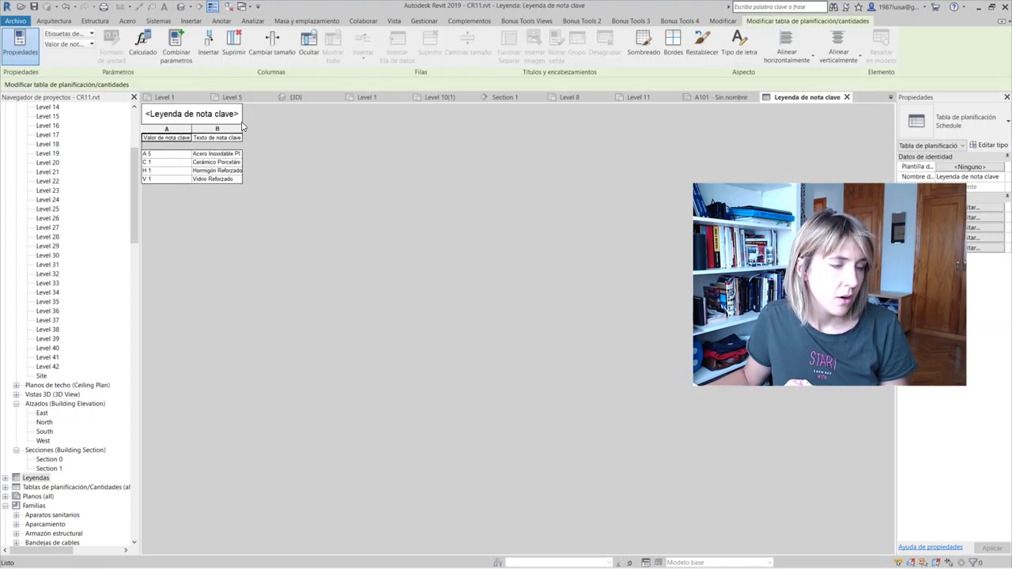
{"action": "left_click_drag", "start_coordinate": [240, 128], "coordinate": [296, 128]}
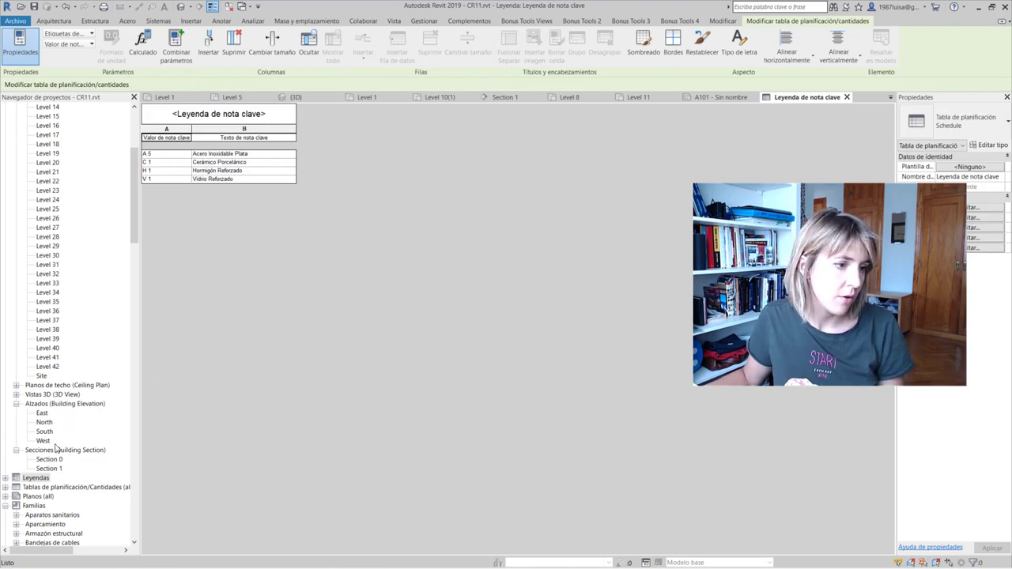
Place the keynote legend on sheet A101 beside the plan
{"action": "scroll", "coordinate": [56, 446], "scroll_direction": "down", "scroll_amount": 2}
{"action": "left_click", "coordinate": [7, 424]}
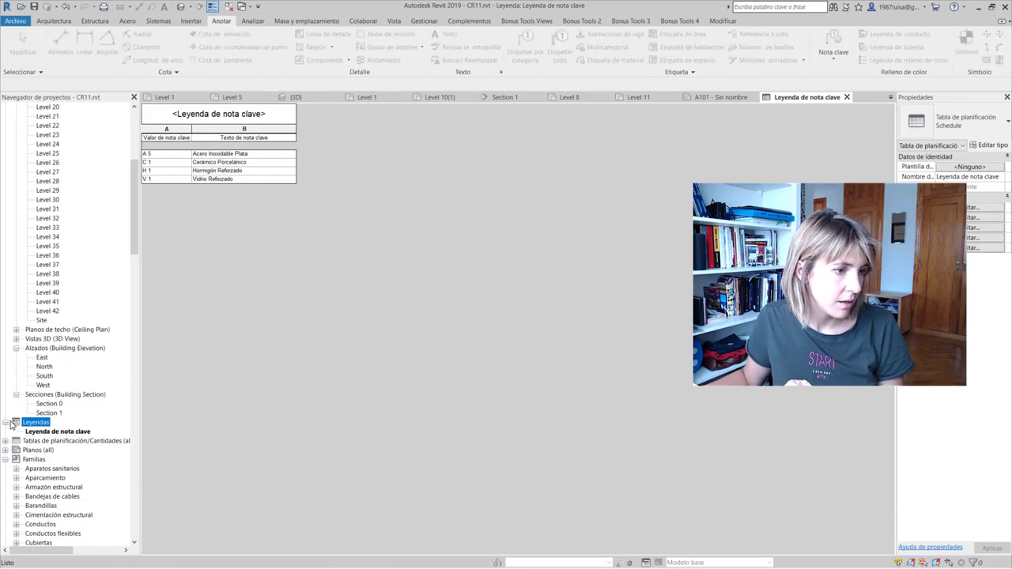
{"action": "left_click", "coordinate": [15, 339]}
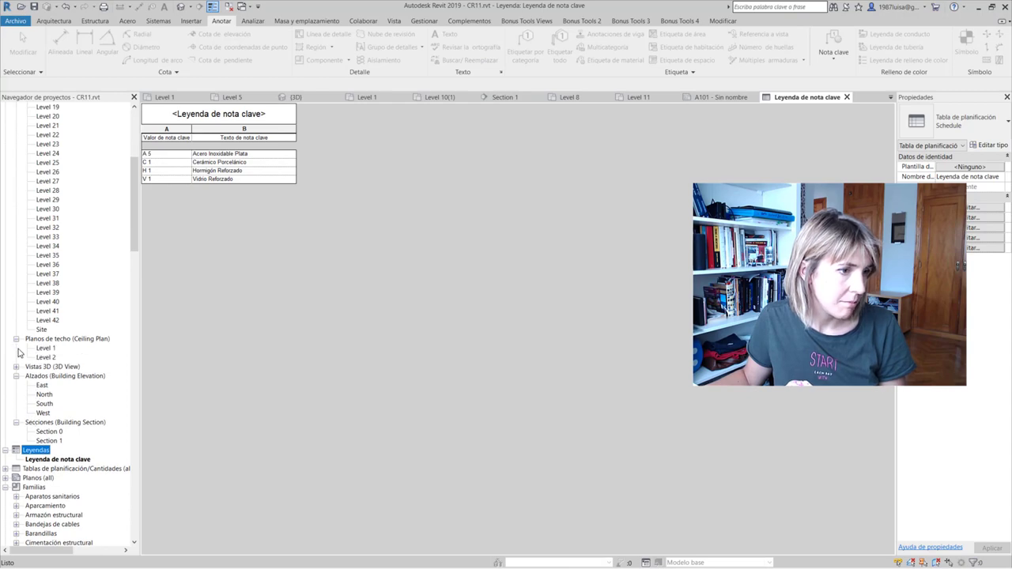
{"action": "left_click", "coordinate": [16, 339]}
{"action": "left_click", "coordinate": [6, 459]}
{"action": "left_click_drag", "start_coordinate": [55, 440], "coordinate": [53, 469]}
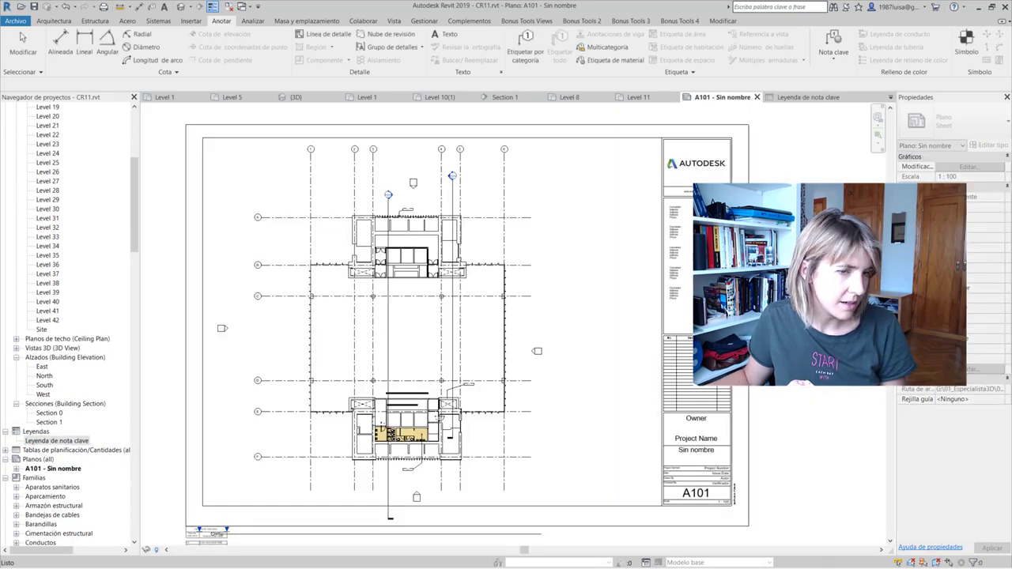
{"action": "left_click", "coordinate": [602, 217]}
{"action": "scroll", "coordinate": [596, 209], "scroll_direction": "up", "scroll_amount": 3}
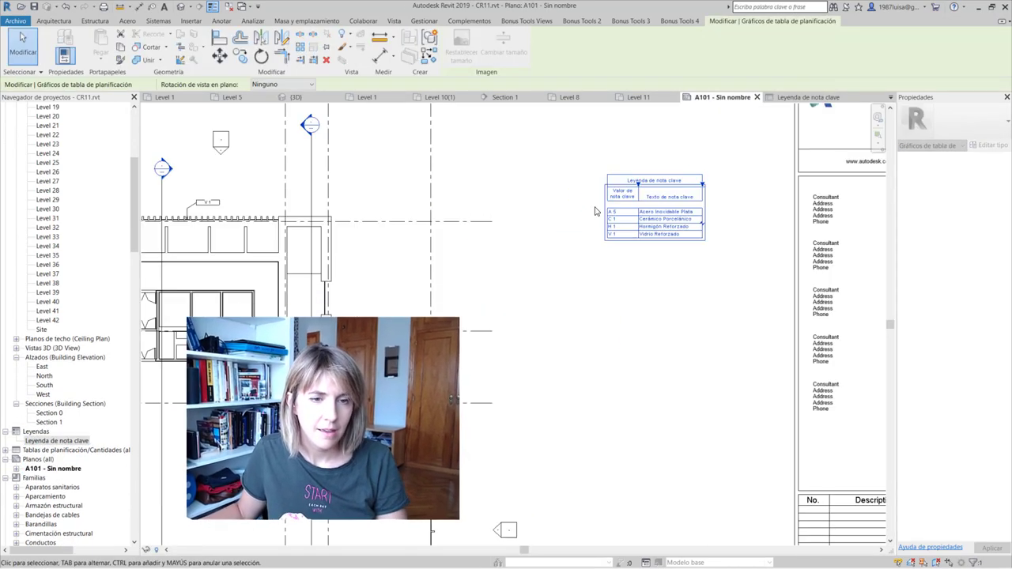
{"action": "scroll", "coordinate": [585, 229], "scroll_direction": "up", "scroll_amount": 3}
{"action": "left_click", "coordinate": [582, 235]}
{"action": "scroll", "coordinate": [578, 235], "scroll_direction": "down", "scroll_amount": 3}
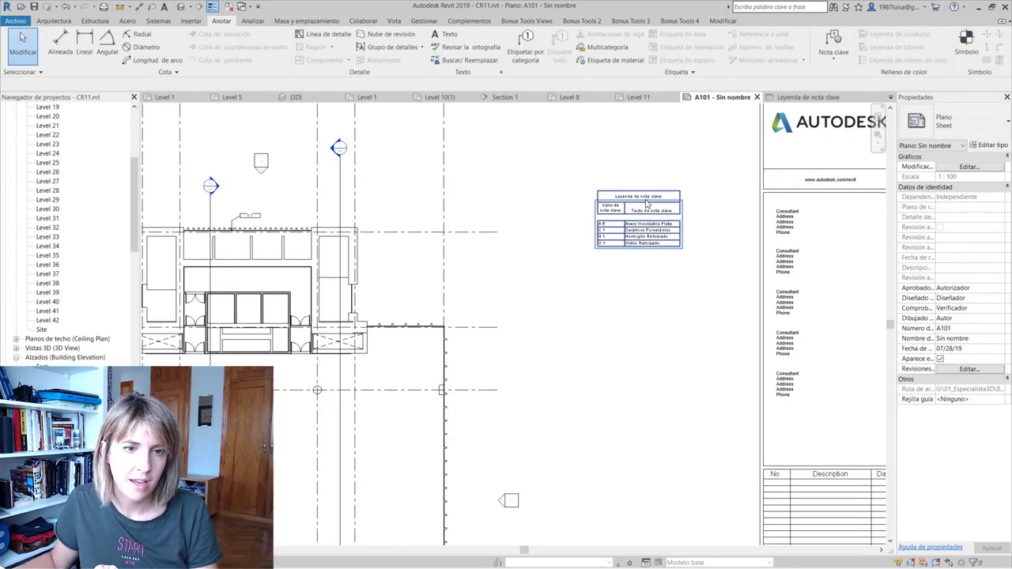
{"action": "scroll", "coordinate": [412, 311], "scroll_direction": "down", "scroll_amount": 3}
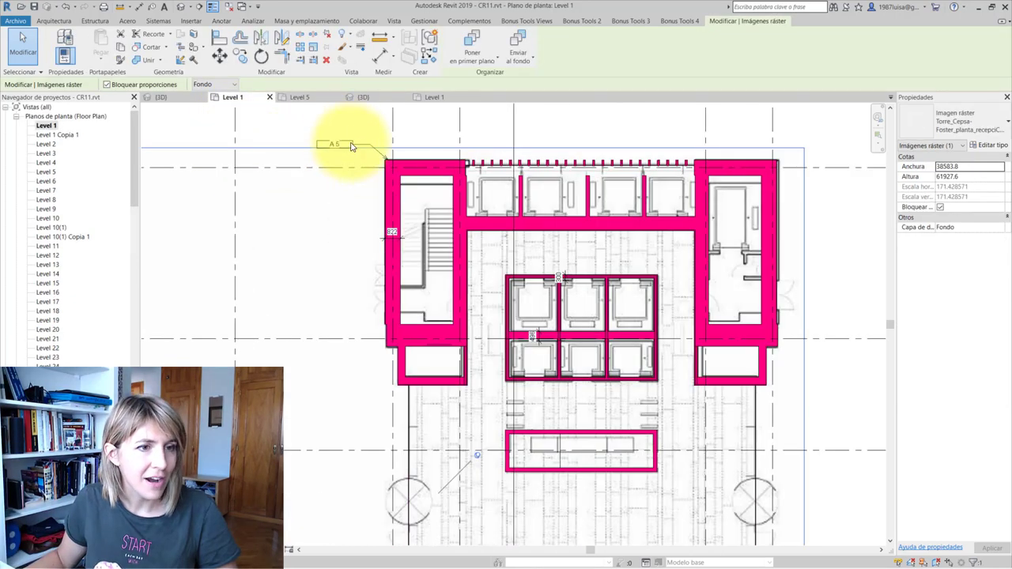
Shift the A 5 keynote tag slightly left on the Level 1 plan, then deselect it
{"action": "left_click", "coordinate": [331, 145]}
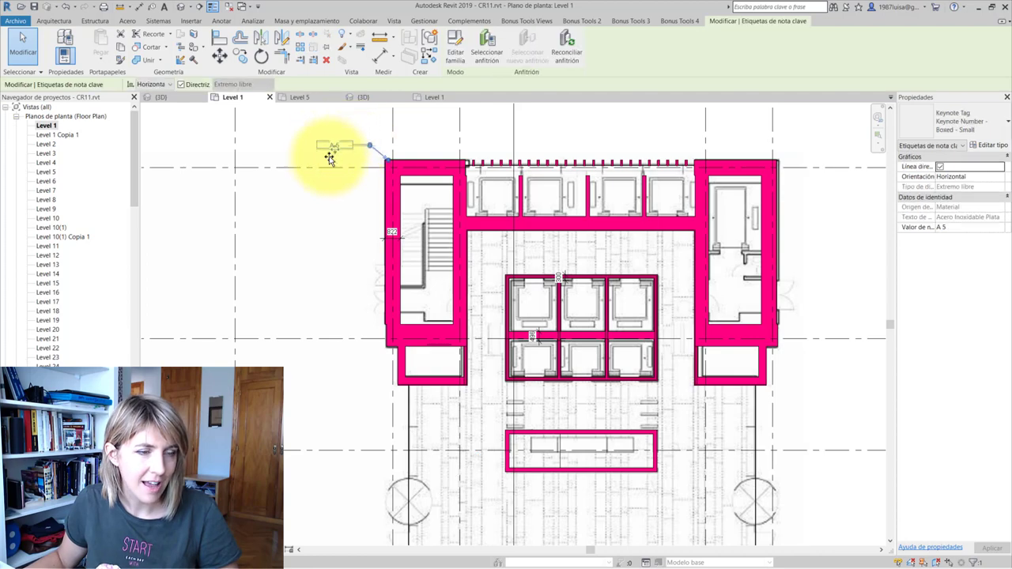
{"action": "left_click_drag", "start_coordinate": [329, 158], "coordinate": [319, 140]}
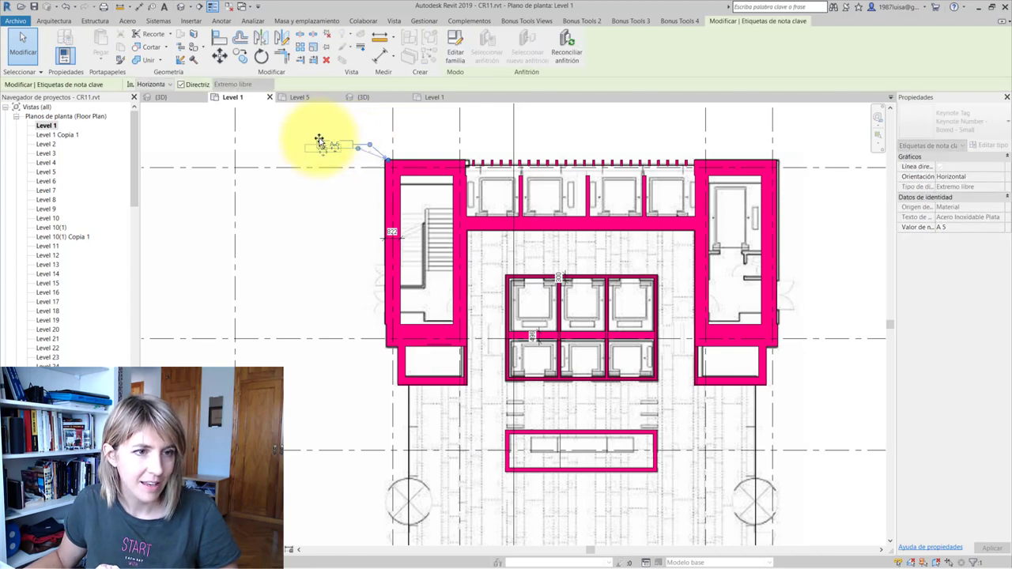
{"action": "left_click", "coordinate": [323, 242]}
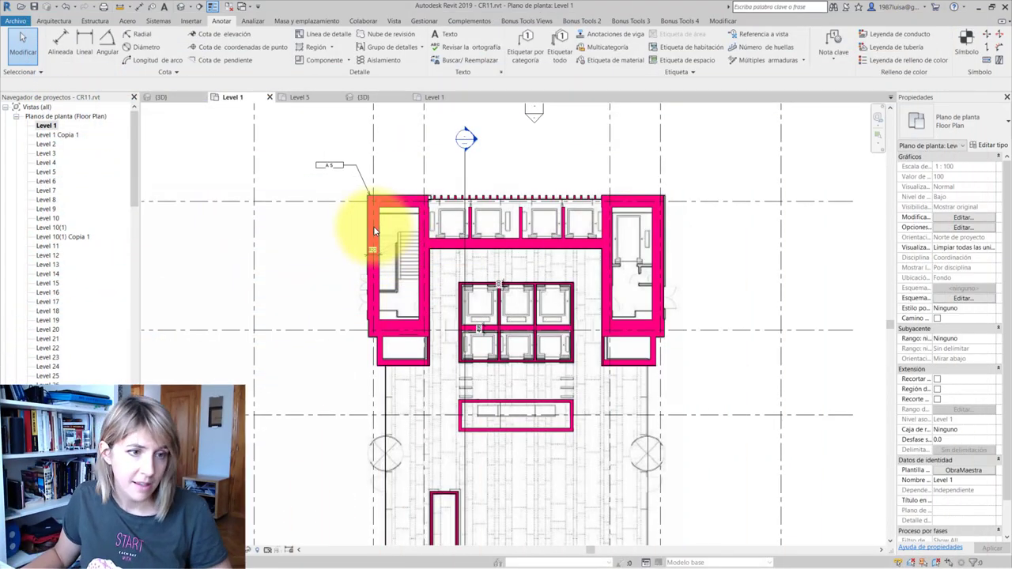
{"action": "left_click", "coordinate": [375, 230]}
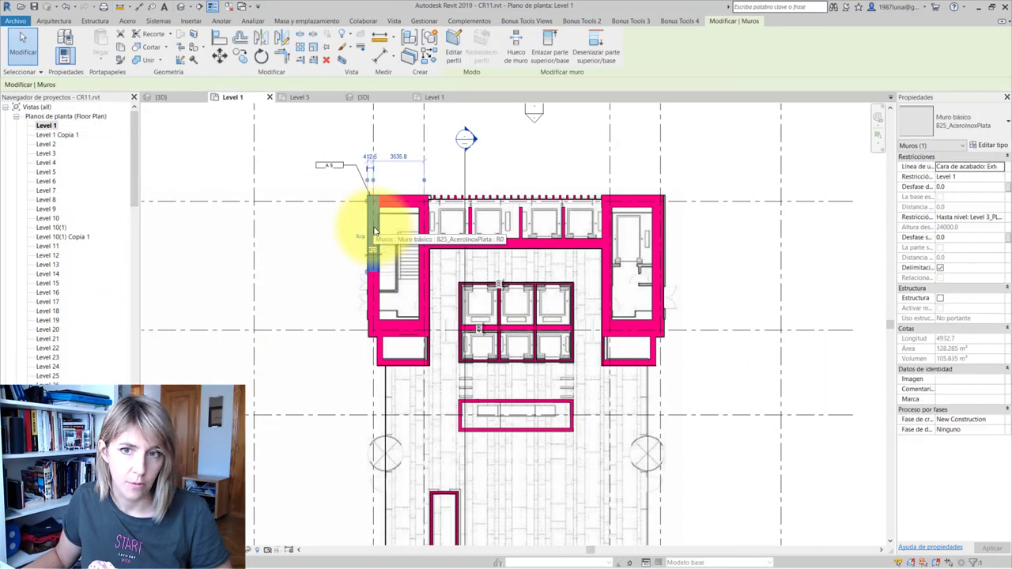
{"action": "left_click", "coordinate": [1001, 145]}
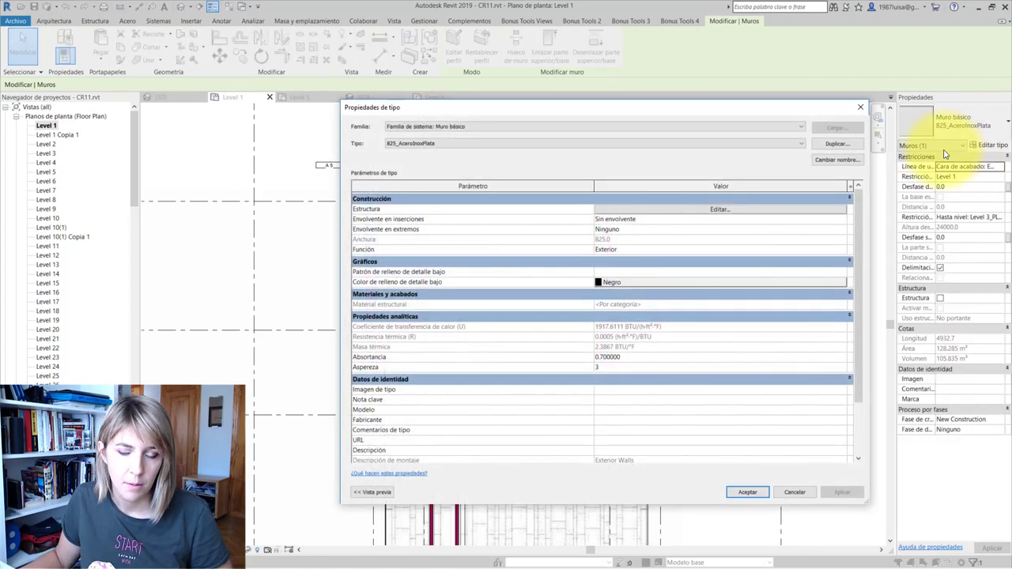
{"action": "scroll", "coordinate": [450, 306], "scroll_direction": "down", "scroll_amount": 3}
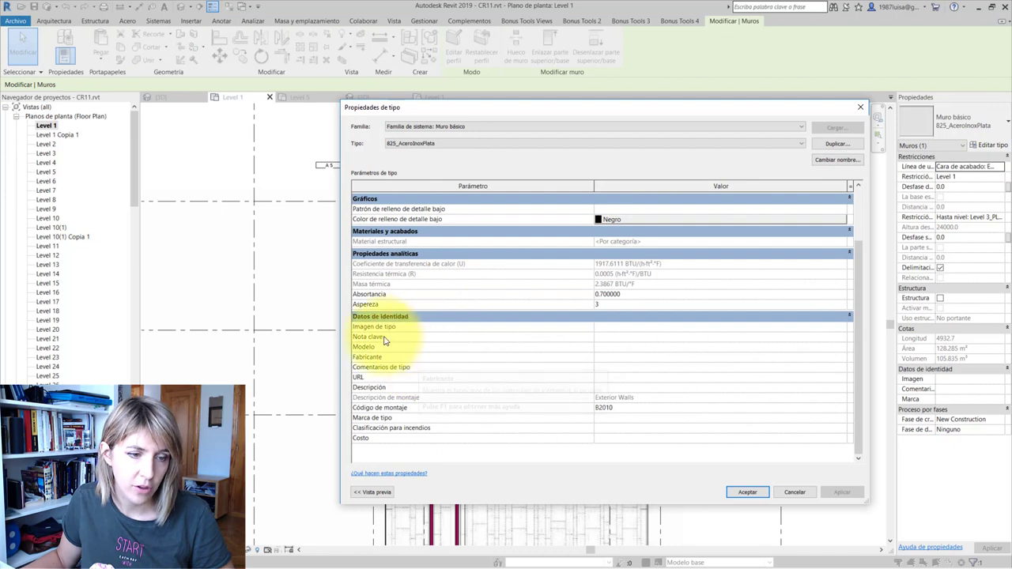
{"action": "left_click", "coordinate": [840, 411]}
{"action": "left_click", "coordinate": [843, 408]}
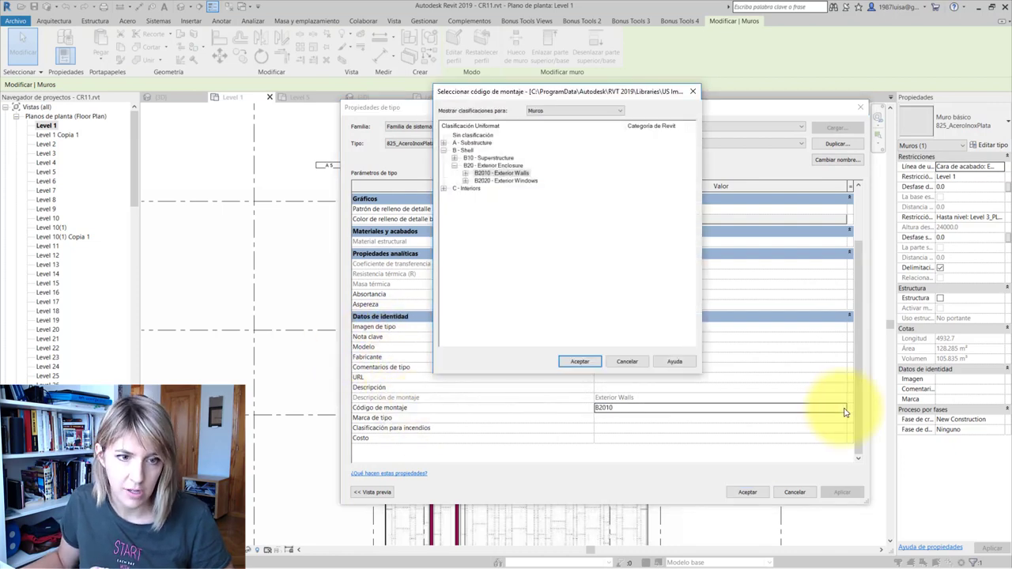
{"action": "left_click", "coordinate": [475, 182]}
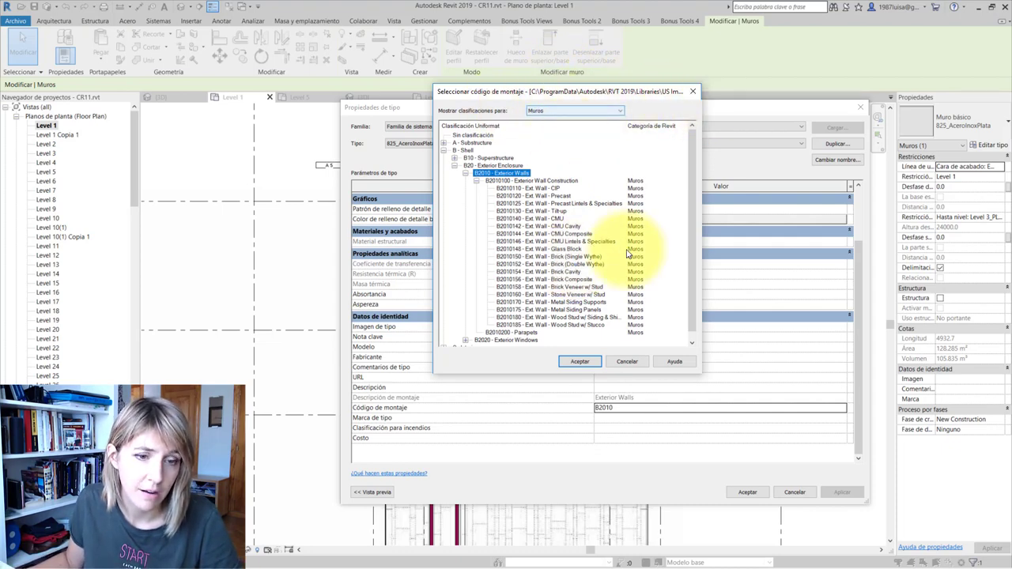
{"action": "left_click", "coordinate": [577, 361]}
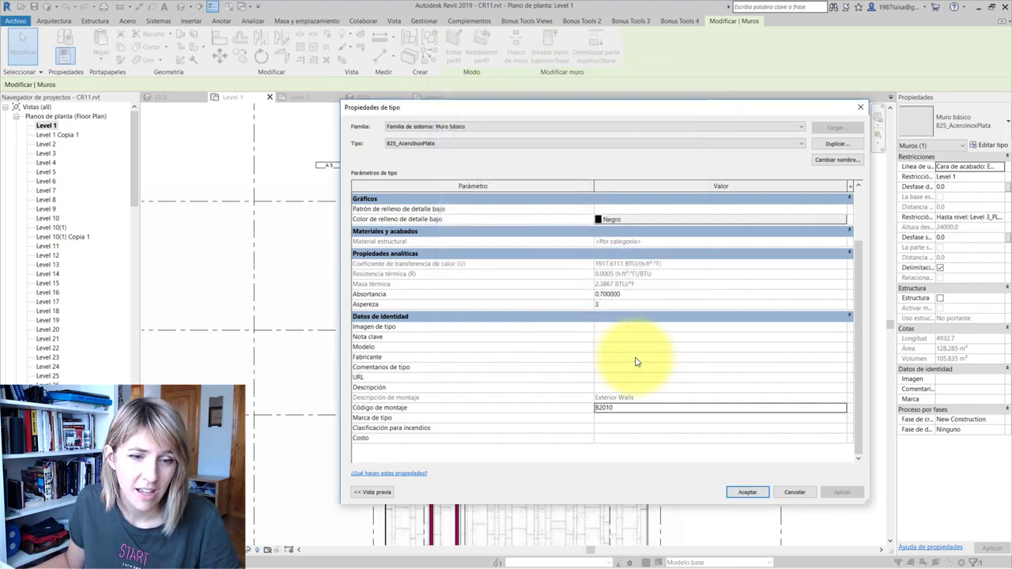
{"action": "left_click", "coordinate": [787, 492]}
{"action": "left_click", "coordinate": [305, 197]}
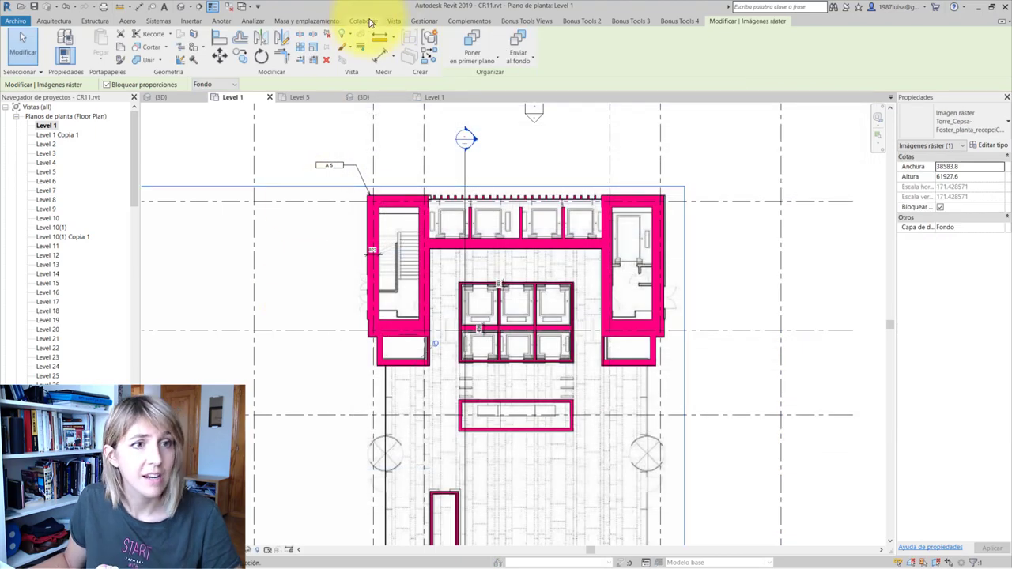
Load UniformatClassifications_2010.txt as the assembly code file from Manage > Additional Settings
{"action": "left_click", "coordinate": [411, 24]}
{"action": "left_click", "coordinate": [403, 46]}
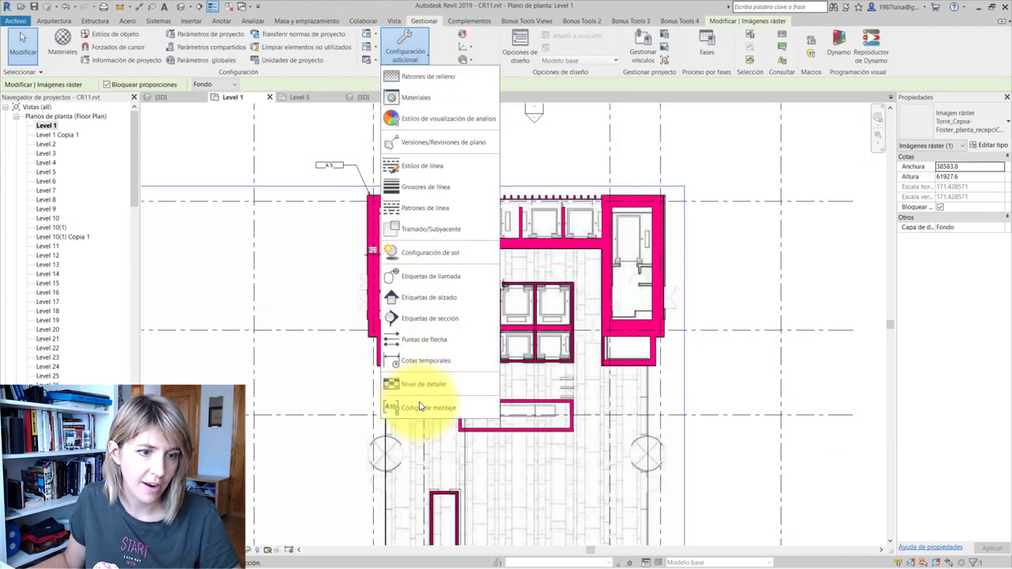
{"action": "left_click", "coordinate": [388, 412]}
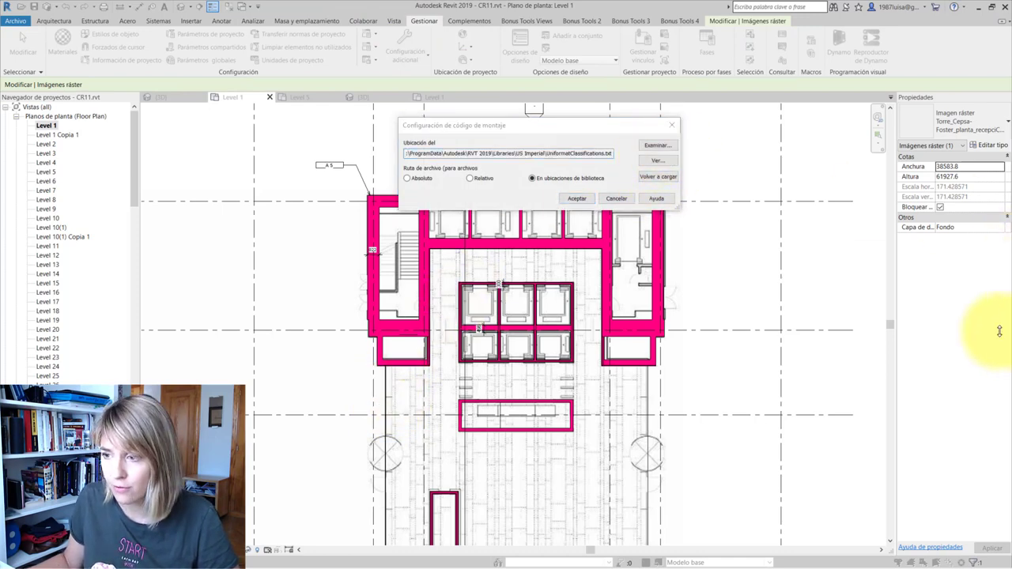
{"action": "left_click", "coordinate": [506, 326]}
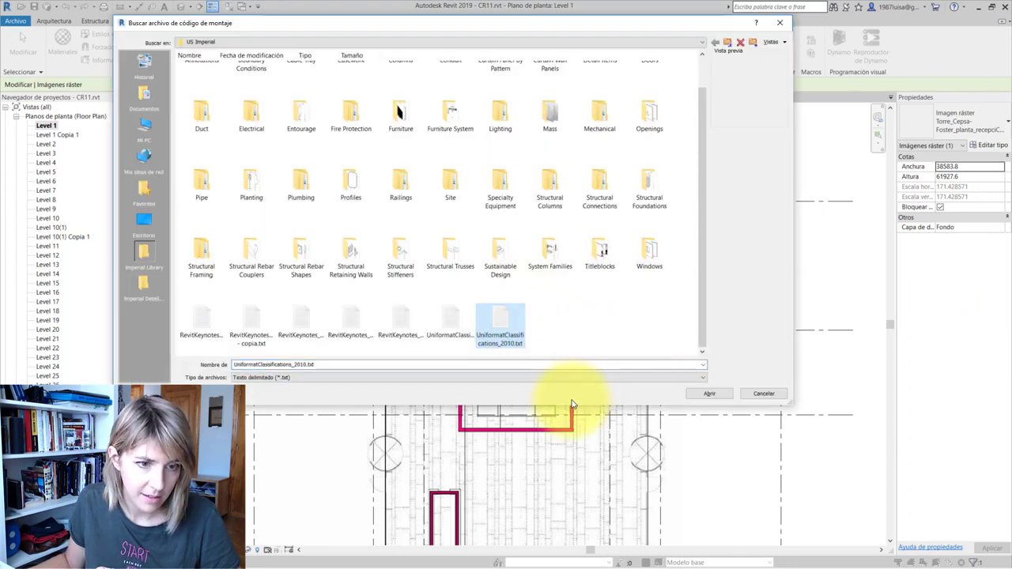
{"action": "left_click_drag", "start_coordinate": [567, 414], "coordinate": [567, 447]}
{"action": "left_click", "coordinate": [457, 352]}
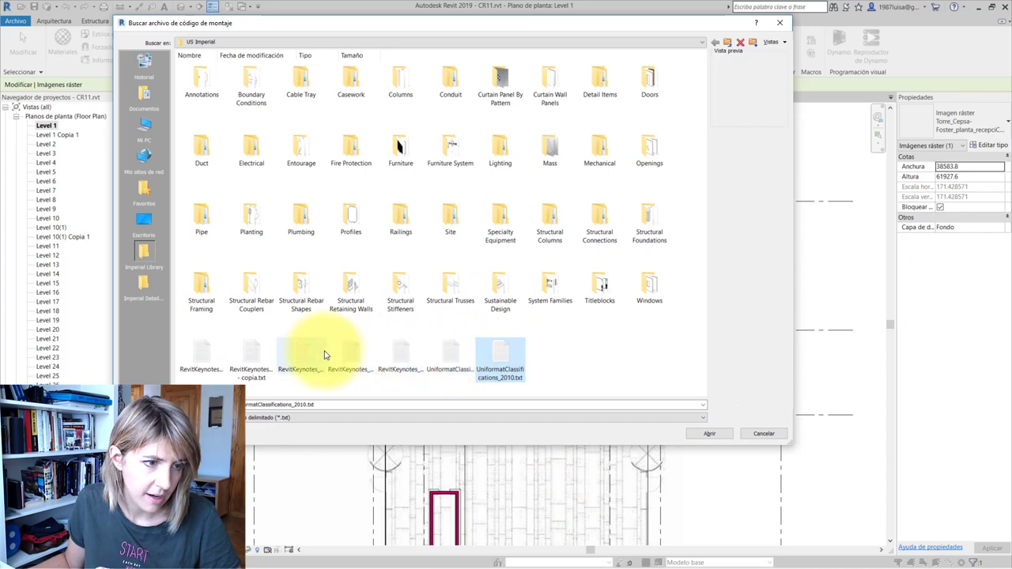
{"action": "key", "text": "Return"}
Preview the loaded classifications, expanding A - Substructure, then close the preview
{"action": "left_click", "coordinate": [666, 163]}
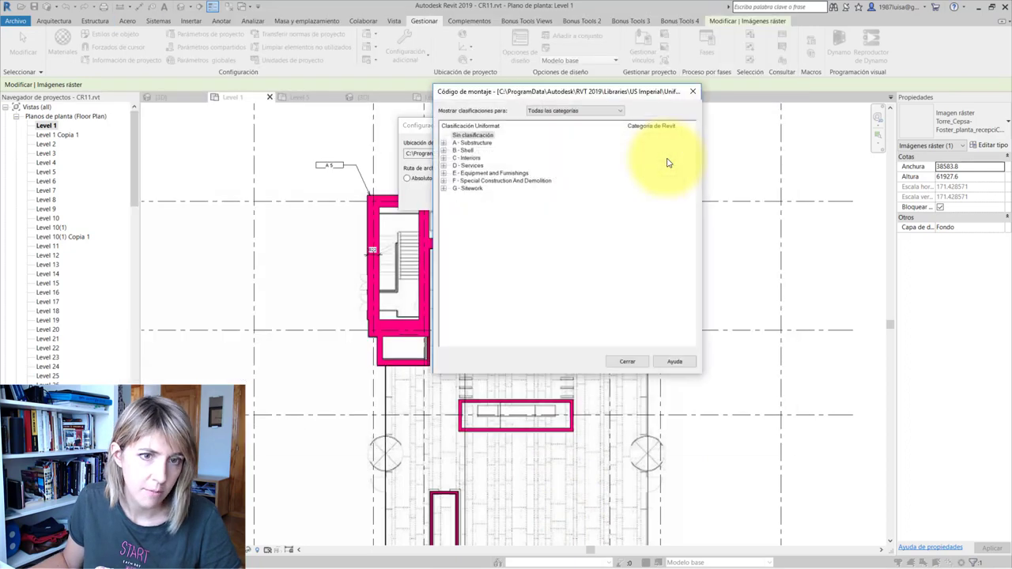
{"action": "left_click", "coordinate": [444, 143]}
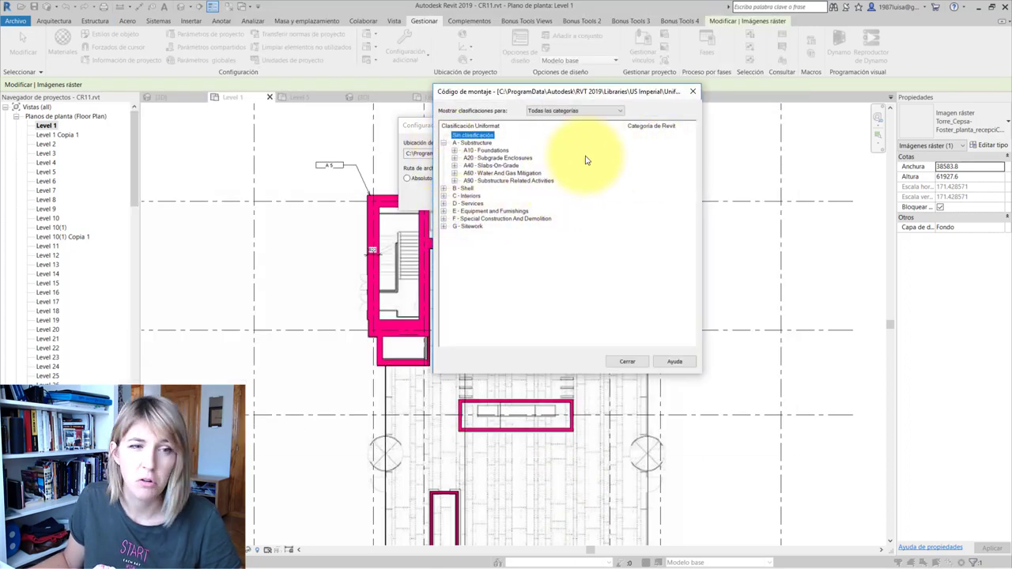
{"action": "left_click", "coordinate": [693, 91]}
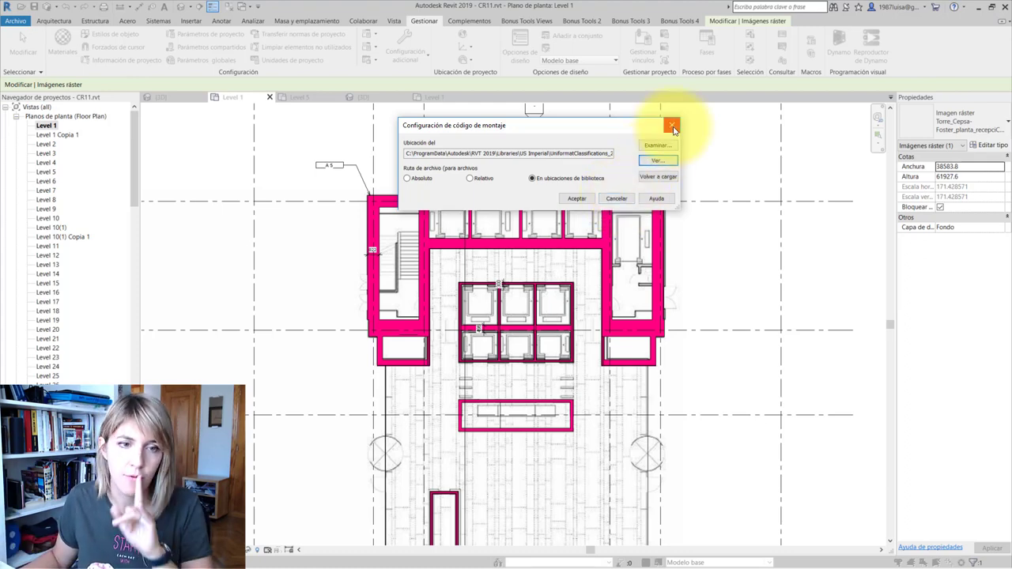
{"action": "left_click", "coordinate": [656, 146]}
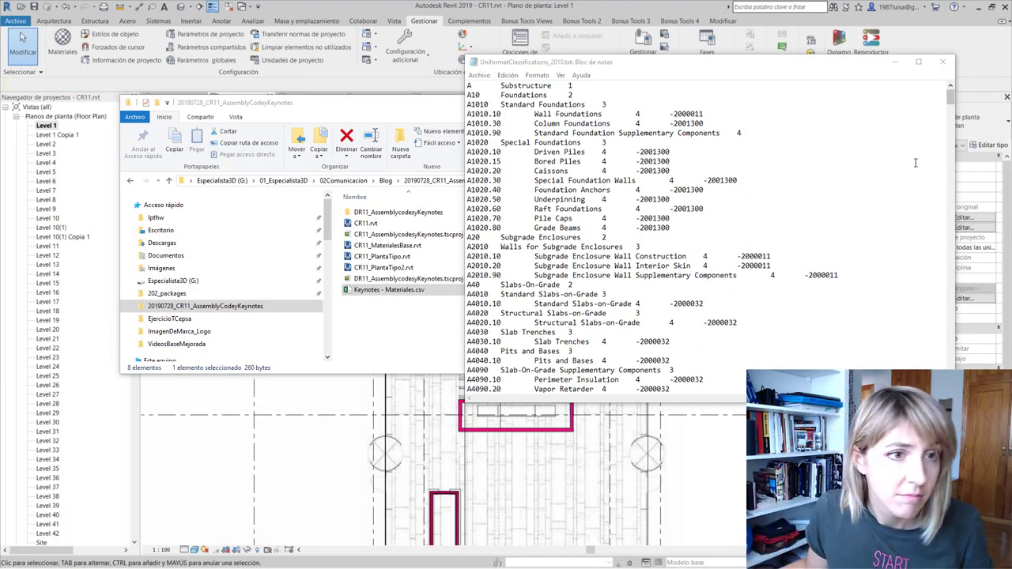
Select all the Uniformat classification text in Notepad to copy it into the spreadsheet
{"action": "left_click_drag", "start_coordinate": [547, 63], "coordinate": [472, 50]}
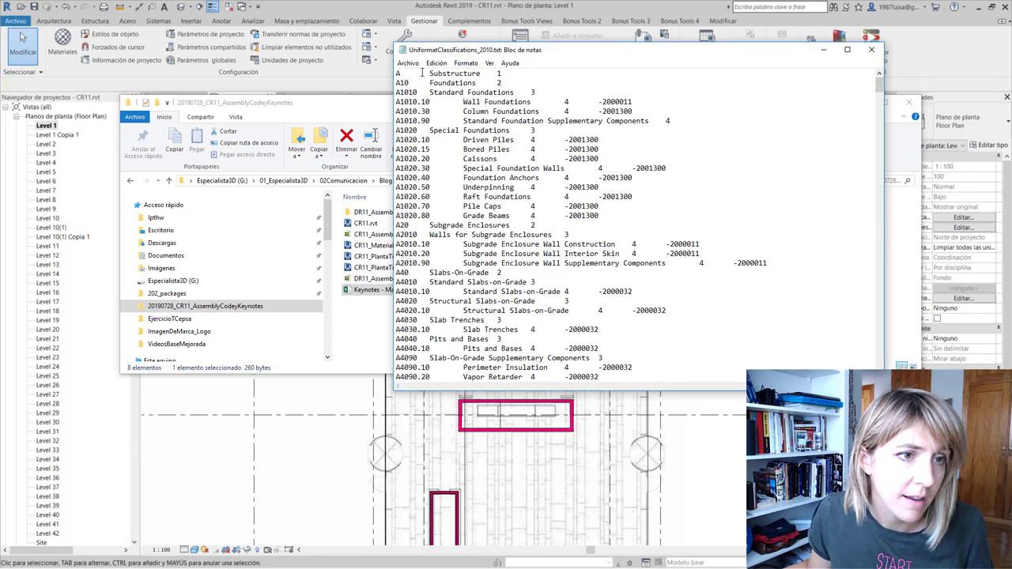
{"action": "left_click", "coordinate": [463, 64]}
{"action": "mouse_move", "coordinate": [436, 63]}
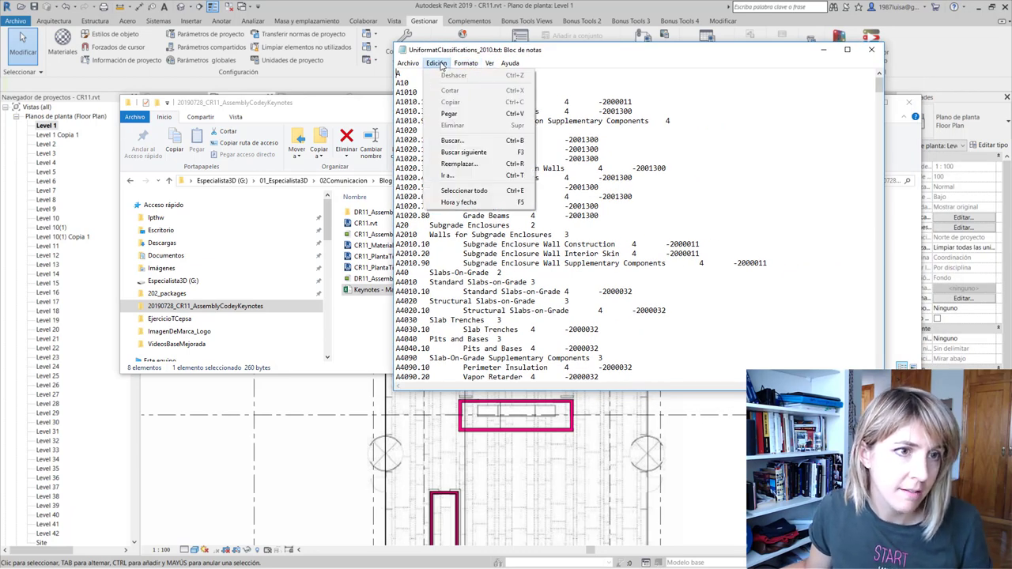
{"action": "left_click", "coordinate": [454, 190]}
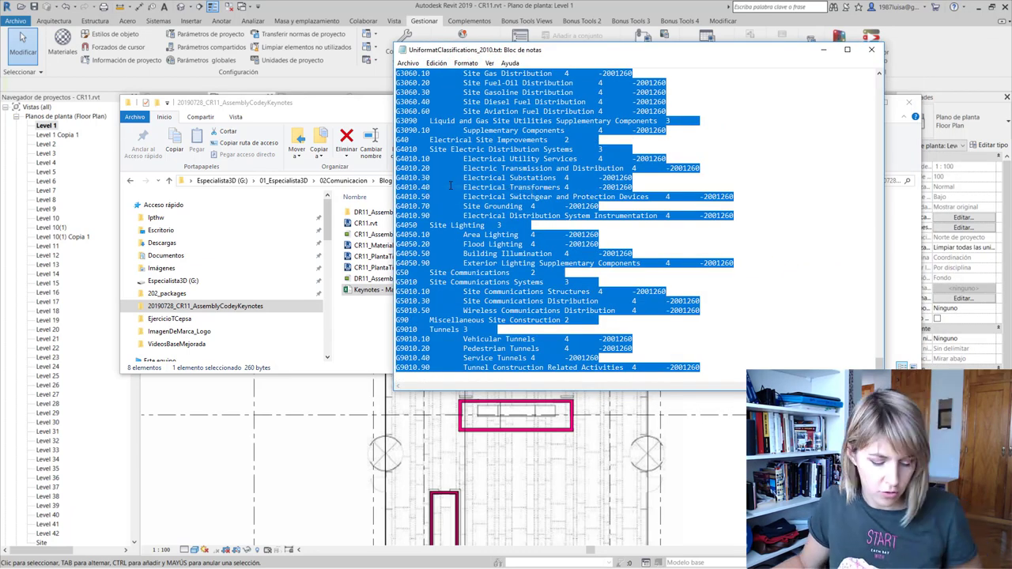
{"action": "key", "text": "alt+Tab"}
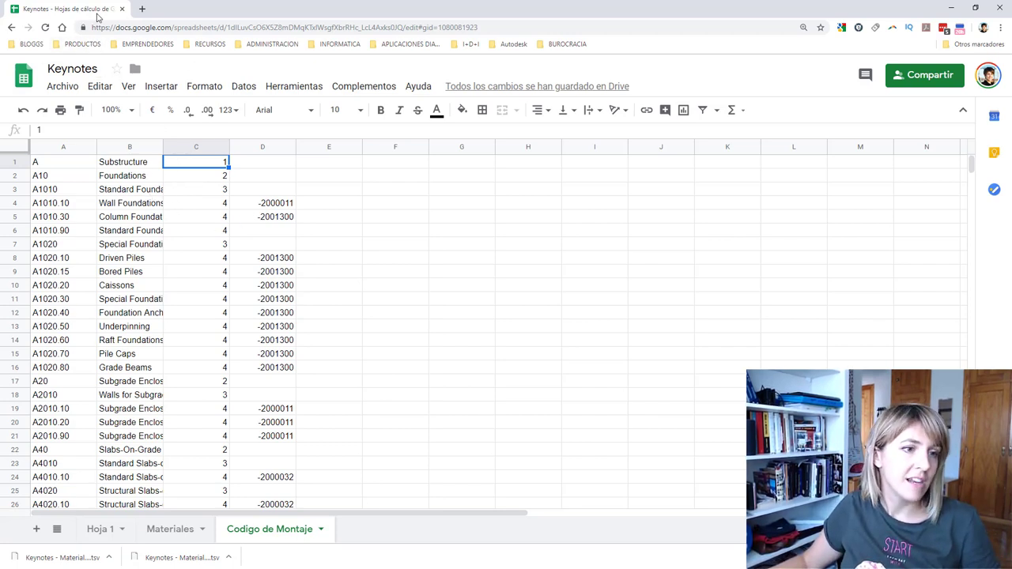
{"action": "left_click", "coordinate": [292, 203]}
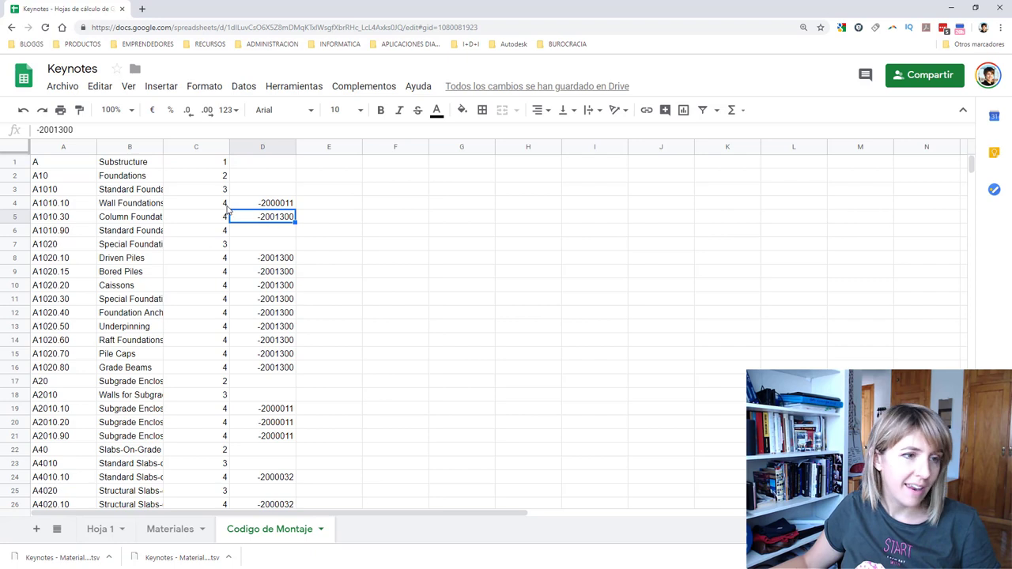